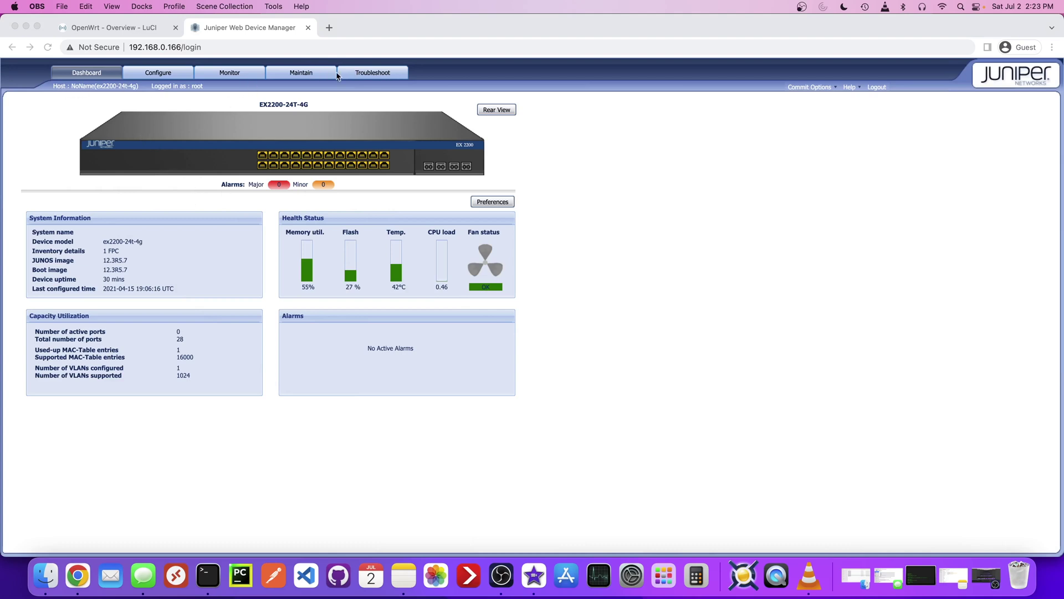
Set the switch hostname to frans_ex2200 in System Identity.
click(154, 76)
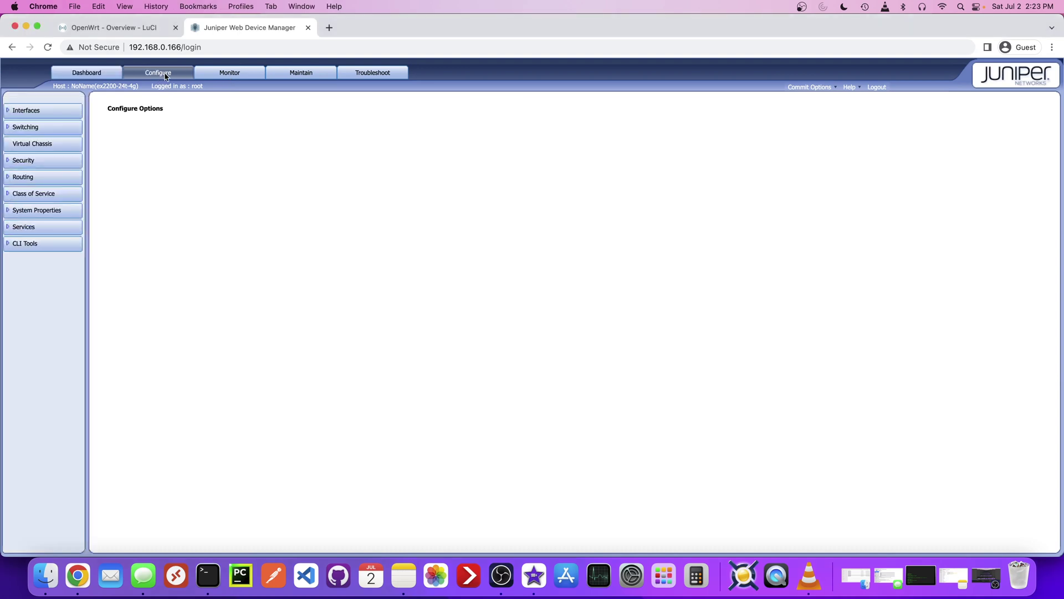
click(9, 214)
click(40, 227)
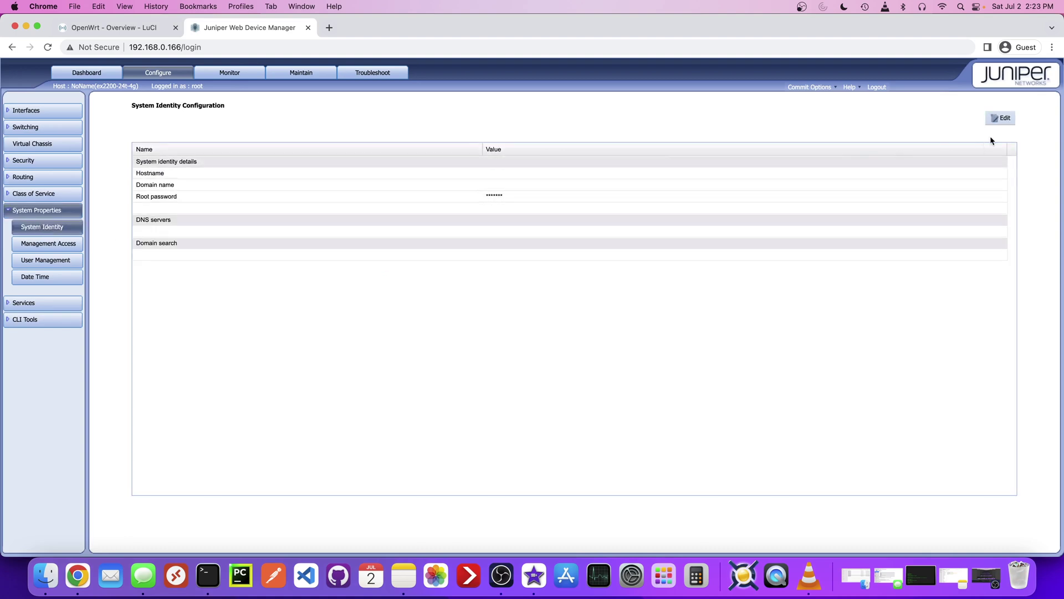
click(1005, 119)
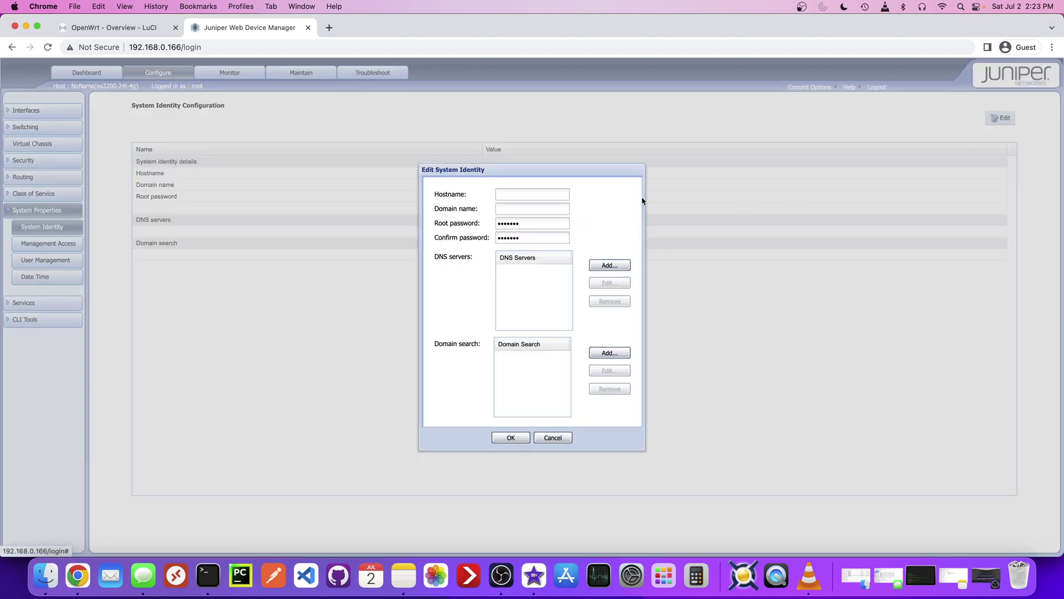
click(520, 193)
text(fran)
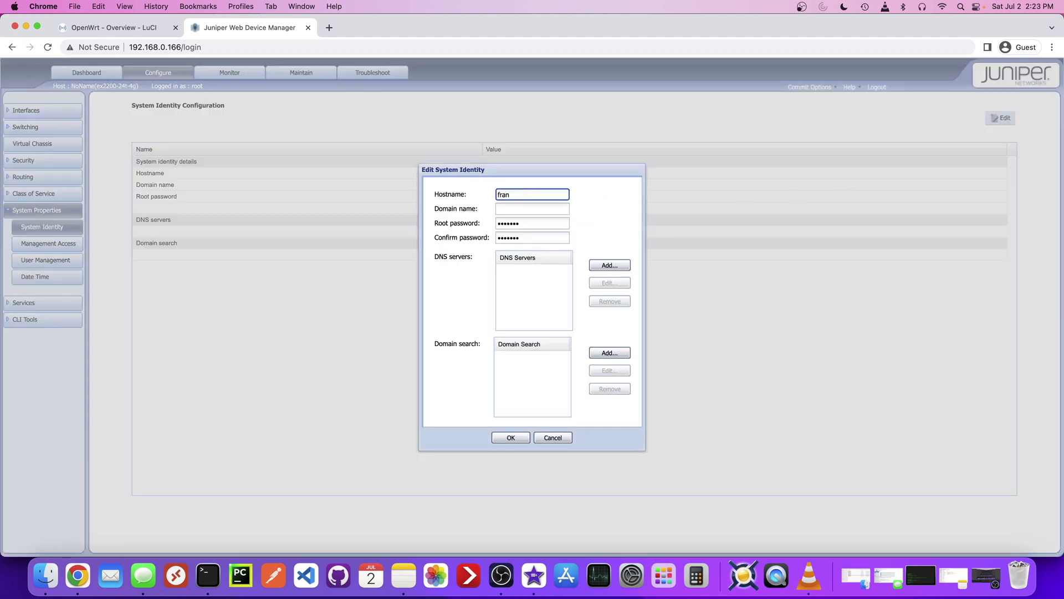
text(s_ex2200)
click(510, 437)
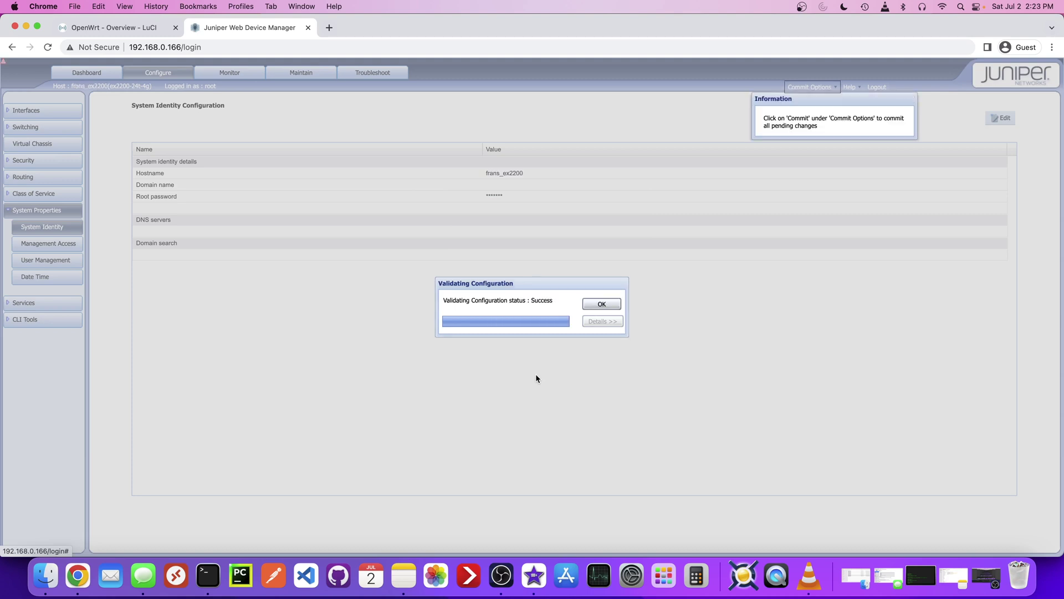
click(601, 305)
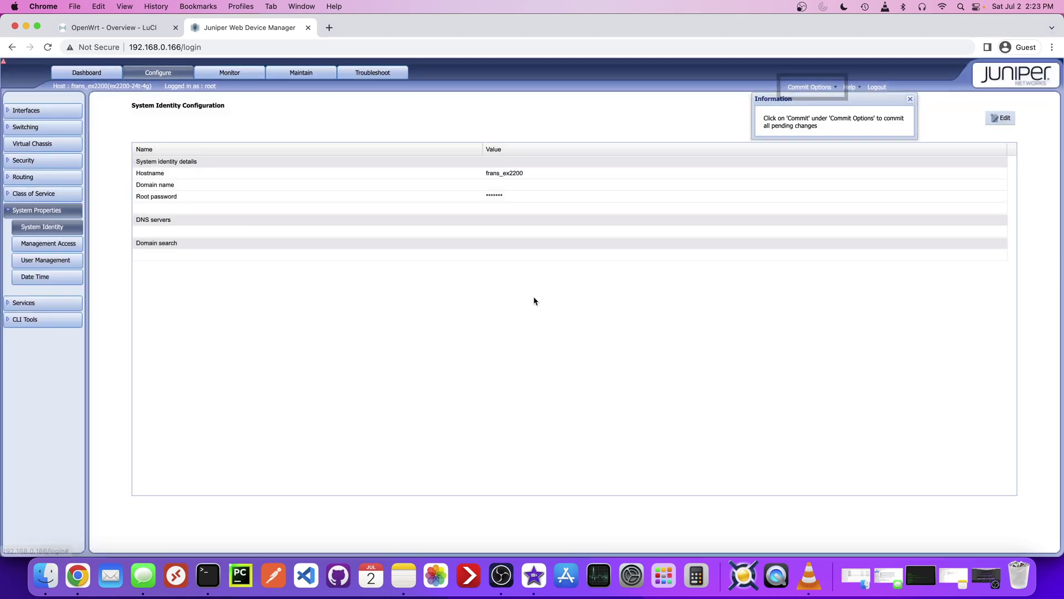
Commit the pending hostname change to the switch.
click(807, 89)
click(813, 102)
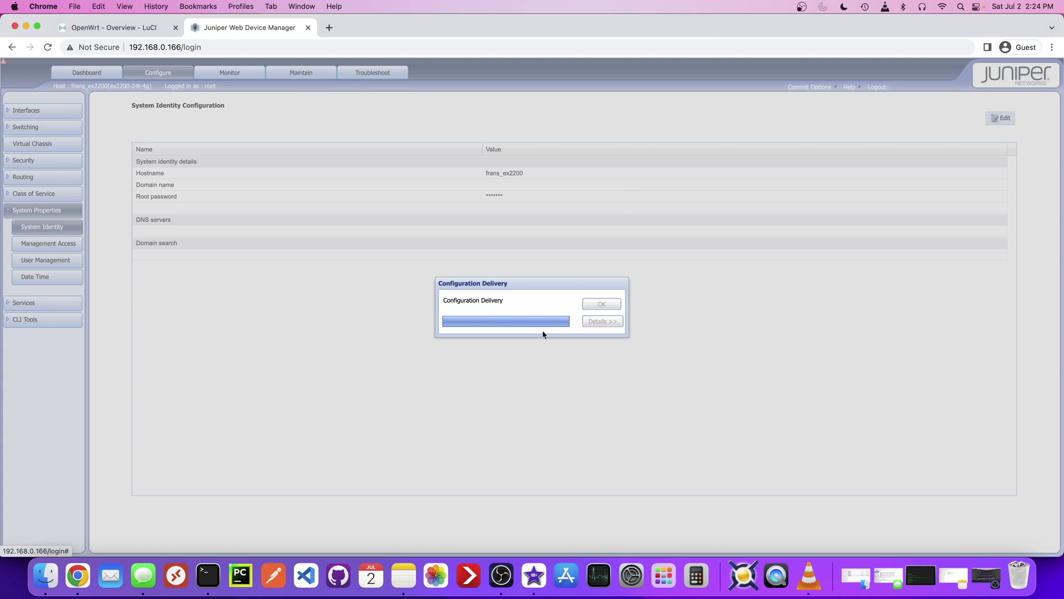
click(208, 576)
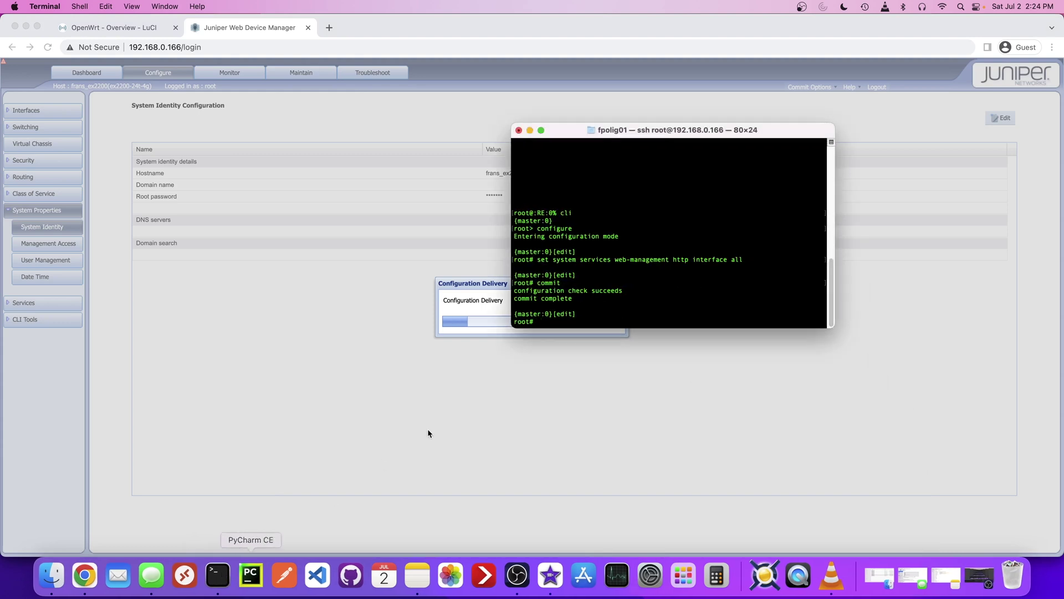
Run exit in the switch's ssh session to leave configuration mode.
text(exit)
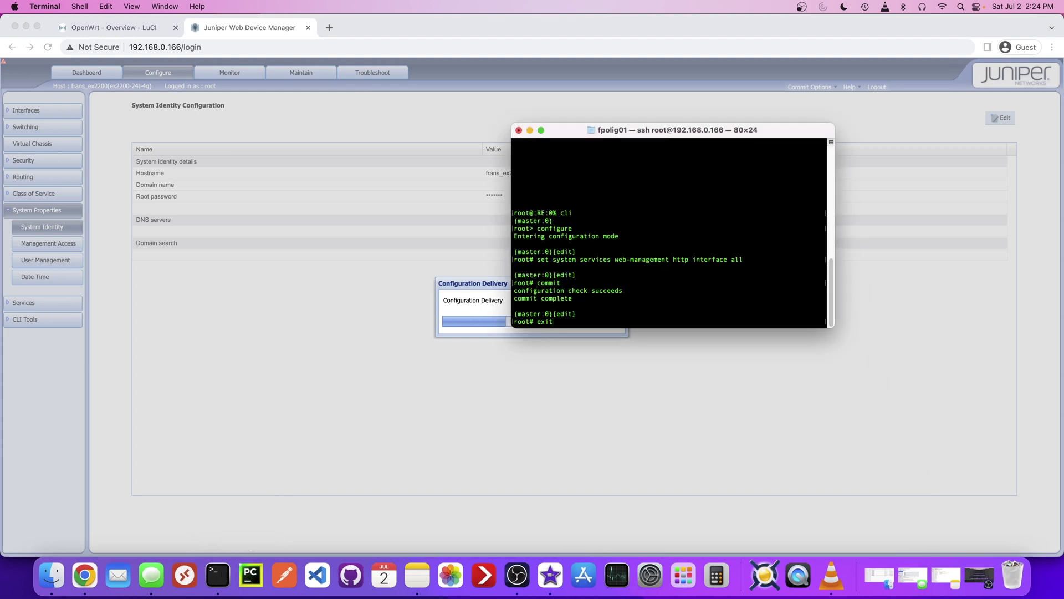
key(Return)
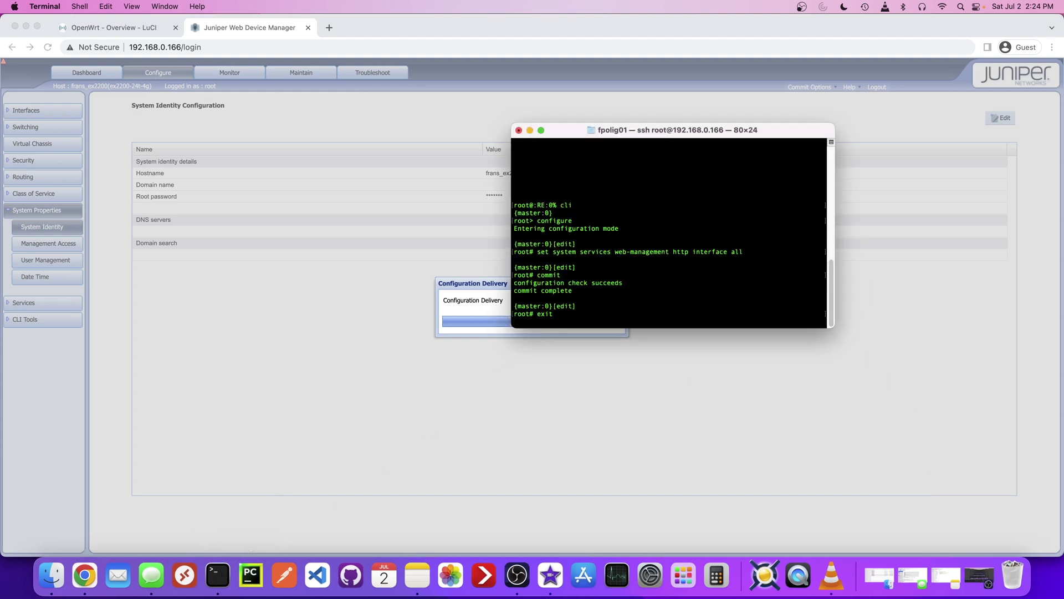
text(ex)
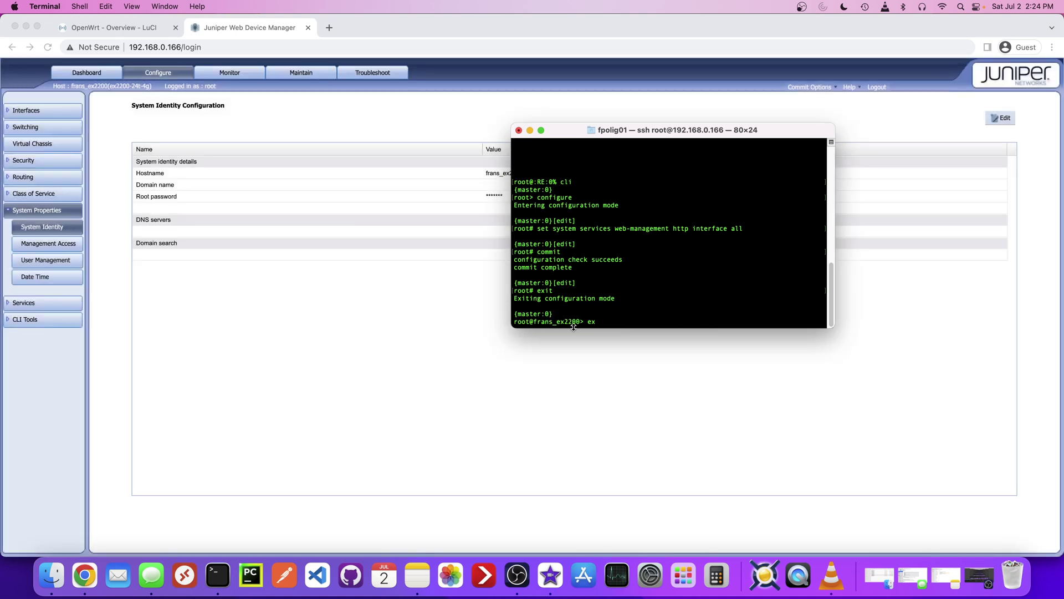
key(BackSpace)
key(BackSpace)
click(456, 335)
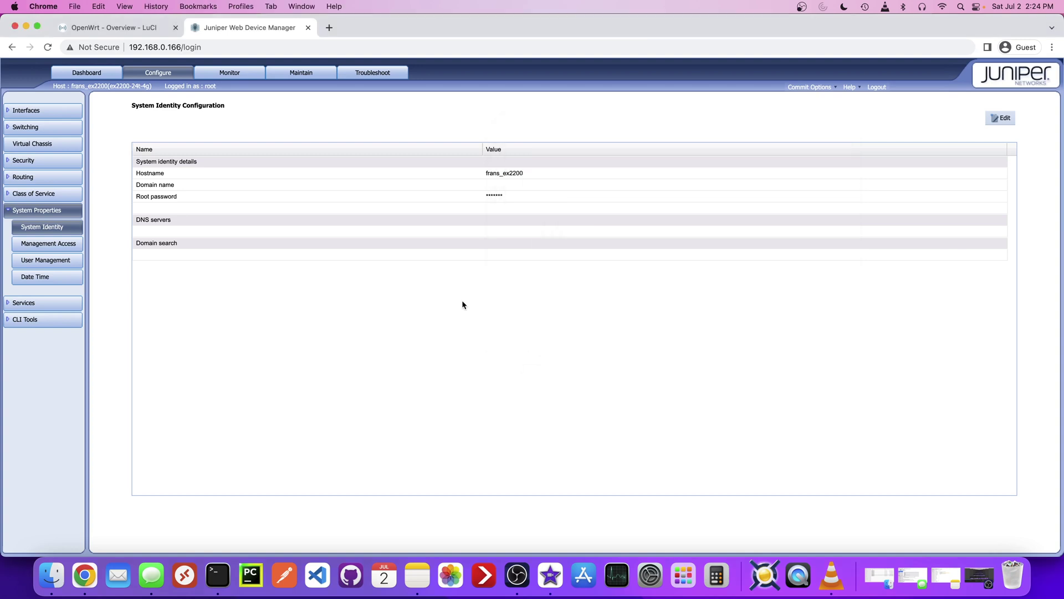
Show the Interfaces > Ports list and view port ge-0/0/1's details.
click(9, 111)
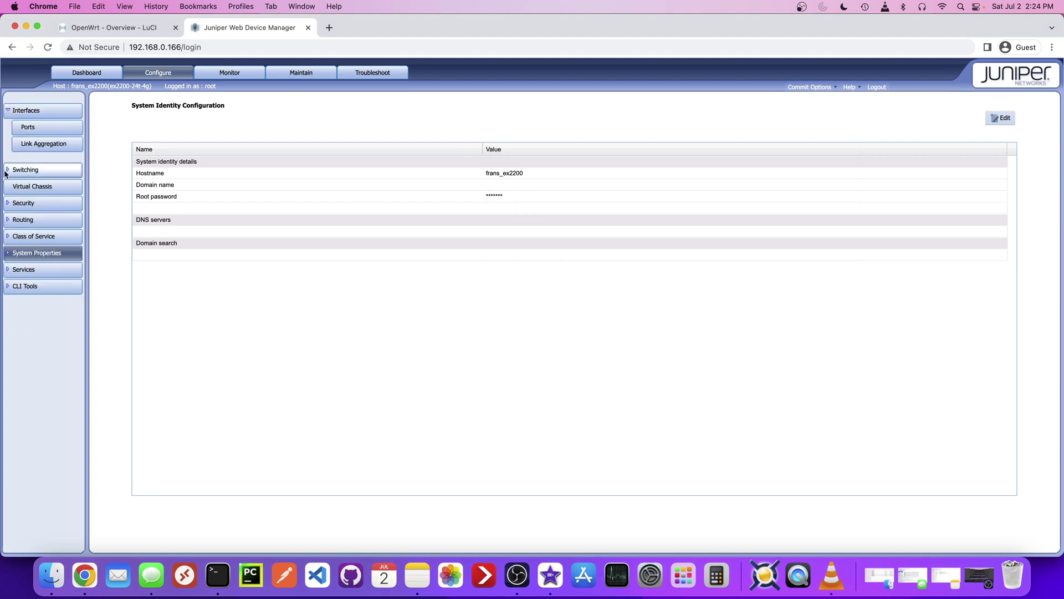
click(28, 129)
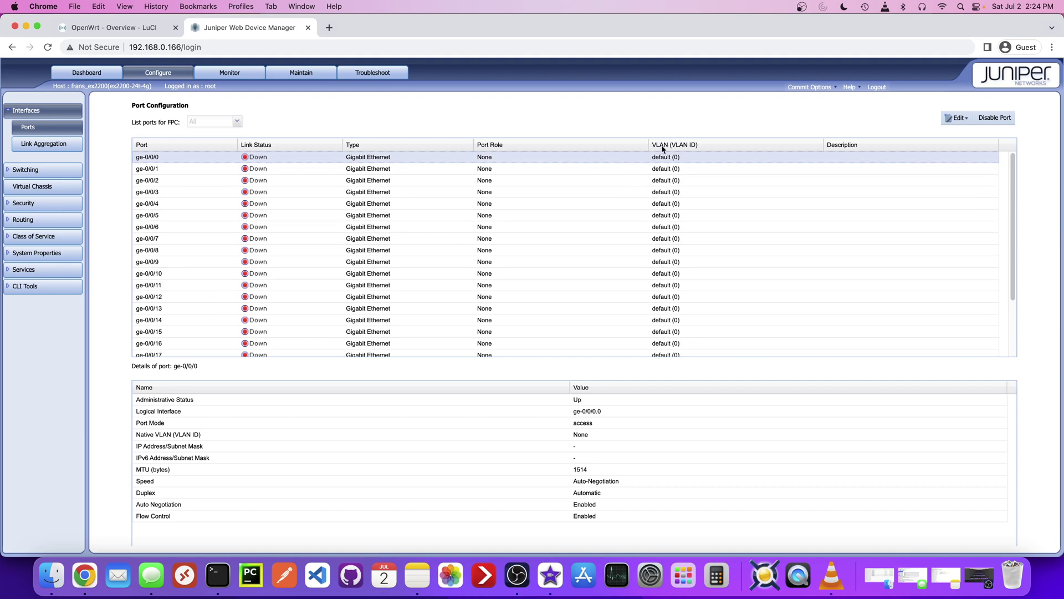
scroll(660, 250, down, 1)
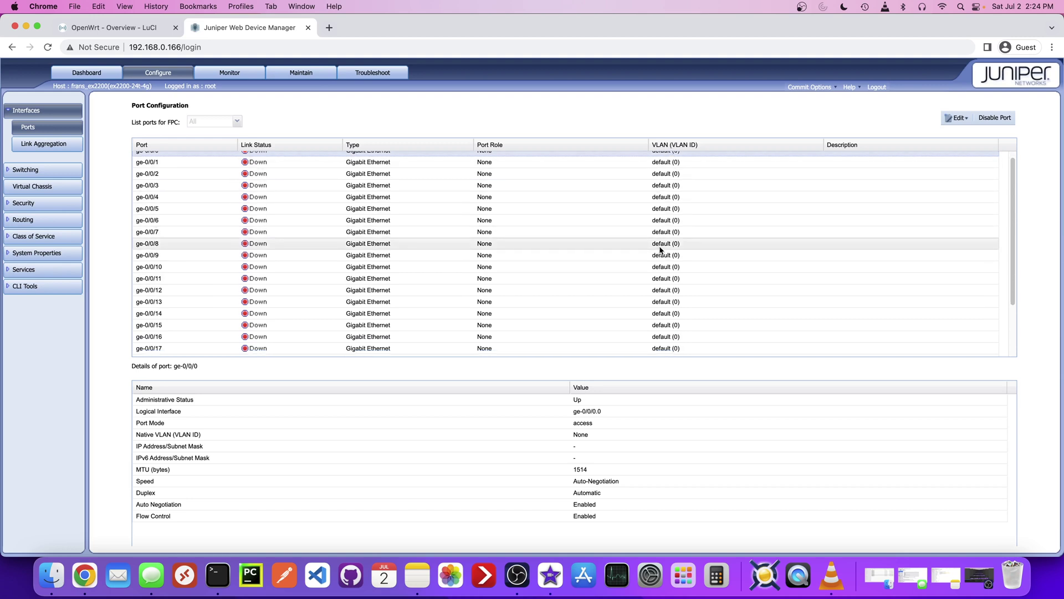
scroll(632, 299, up, 1)
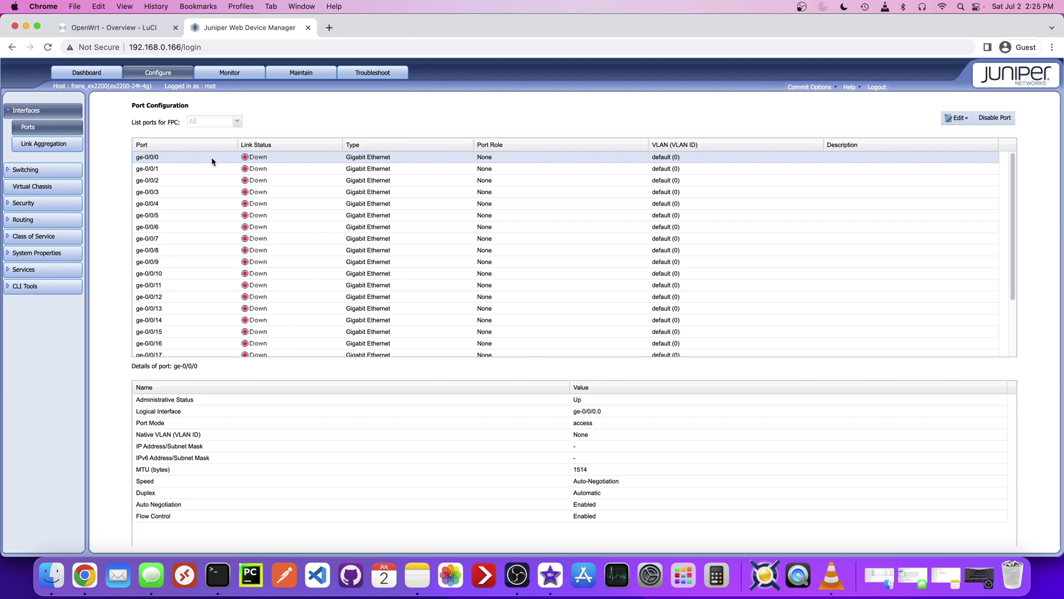
click(171, 170)
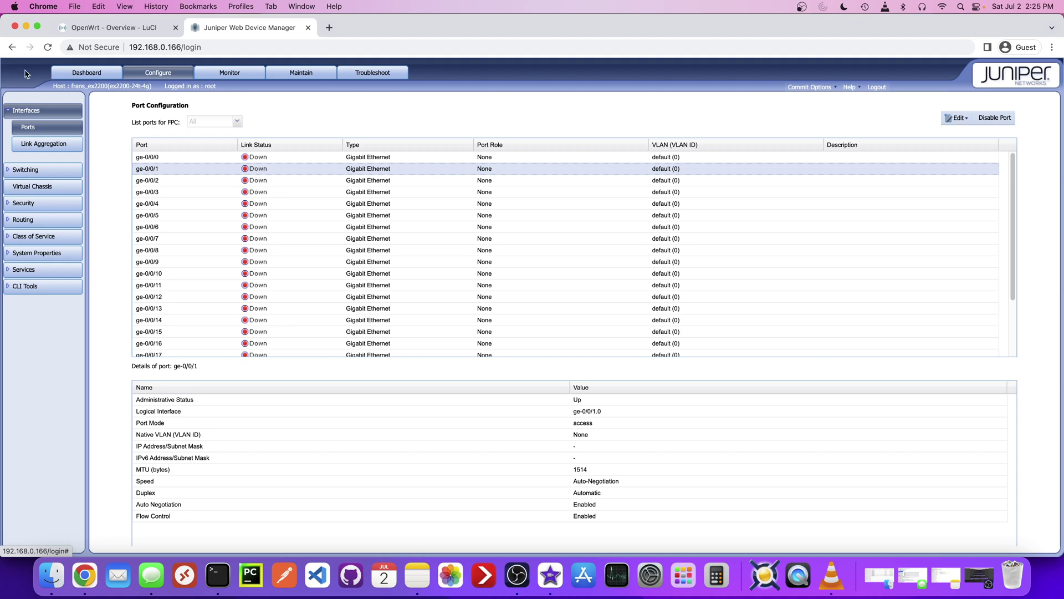
Reload the web manager page, confirming the form resubmission.
click(48, 49)
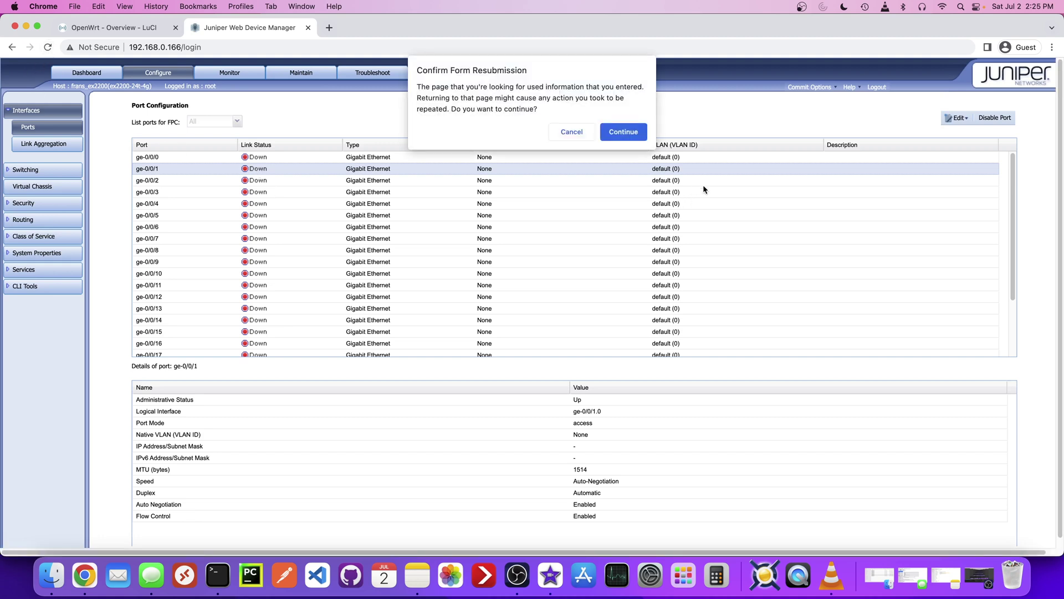
click(622, 133)
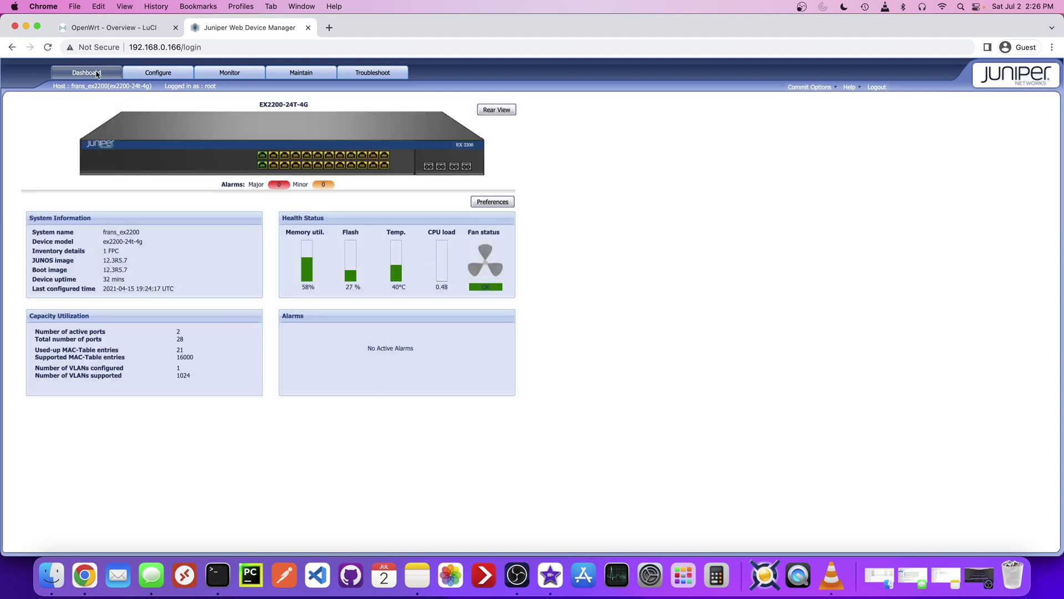
Add a VLAN named vlan5 with VLAN ID 5 under Switching > VLAN.
click(147, 77)
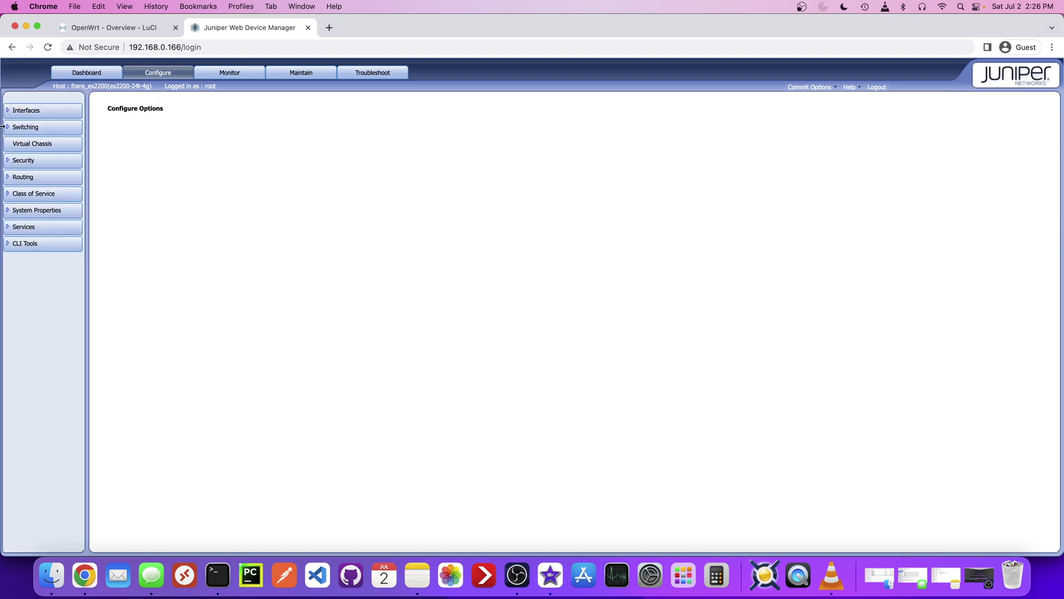
click(8, 127)
click(31, 145)
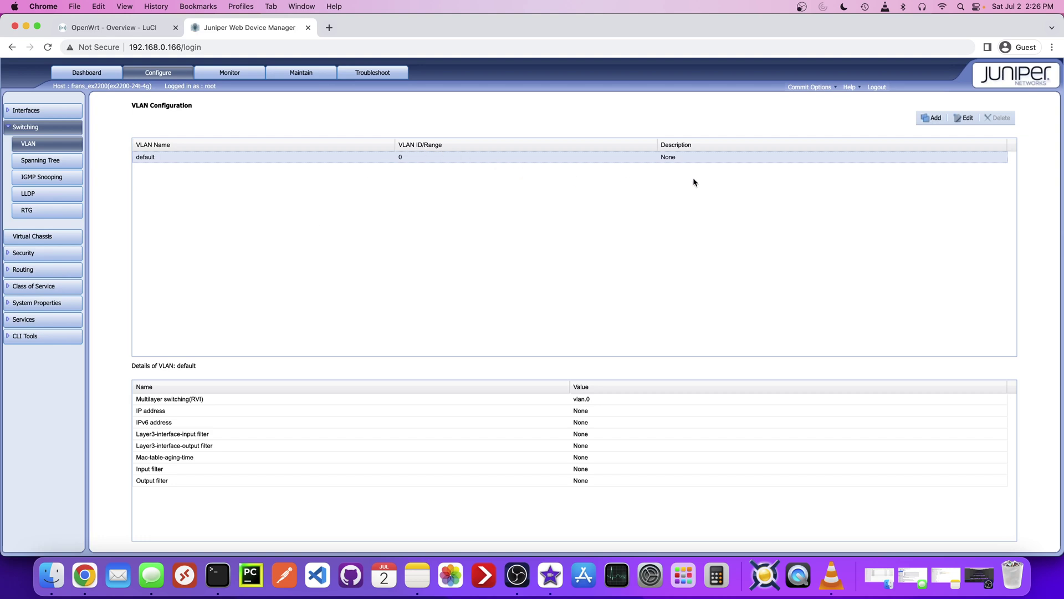
click(936, 118)
click(557, 254)
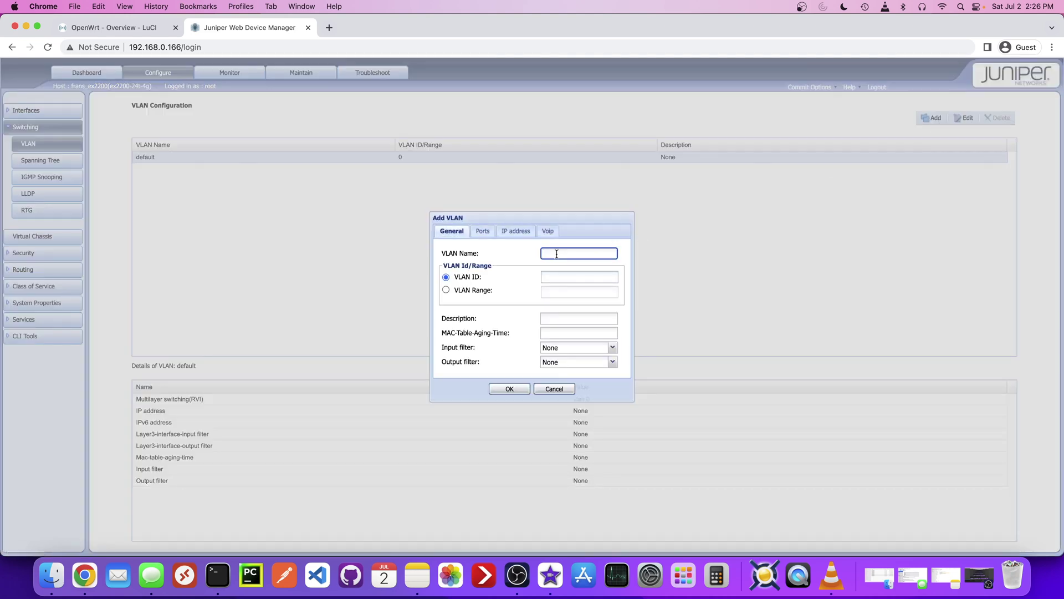
text(vlan5)
click(561, 278)
text(5)
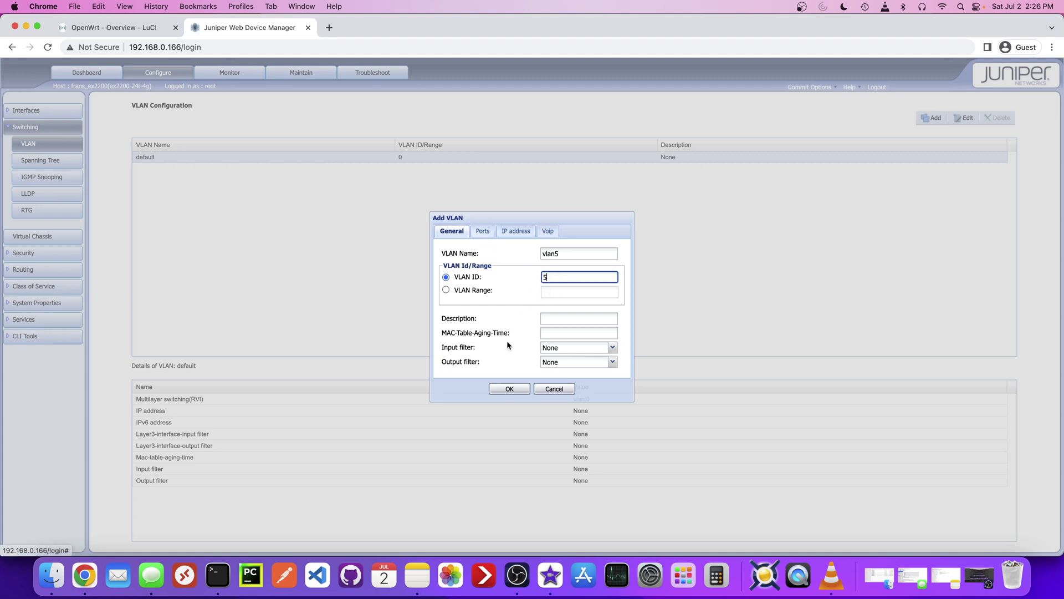
click(509, 388)
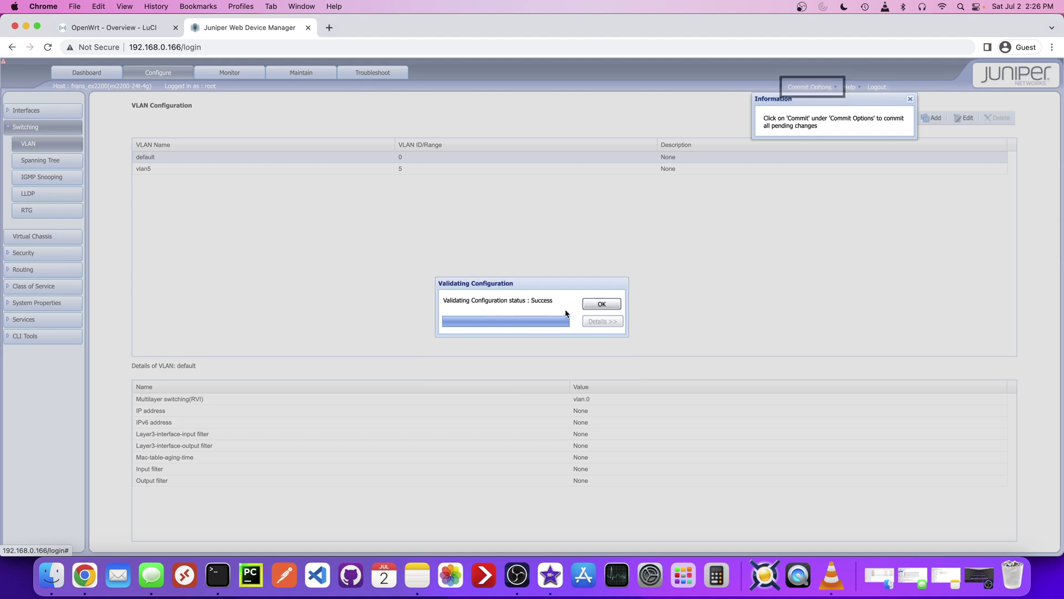
Commit the new vlan5 configuration to the switch.
click(596, 303)
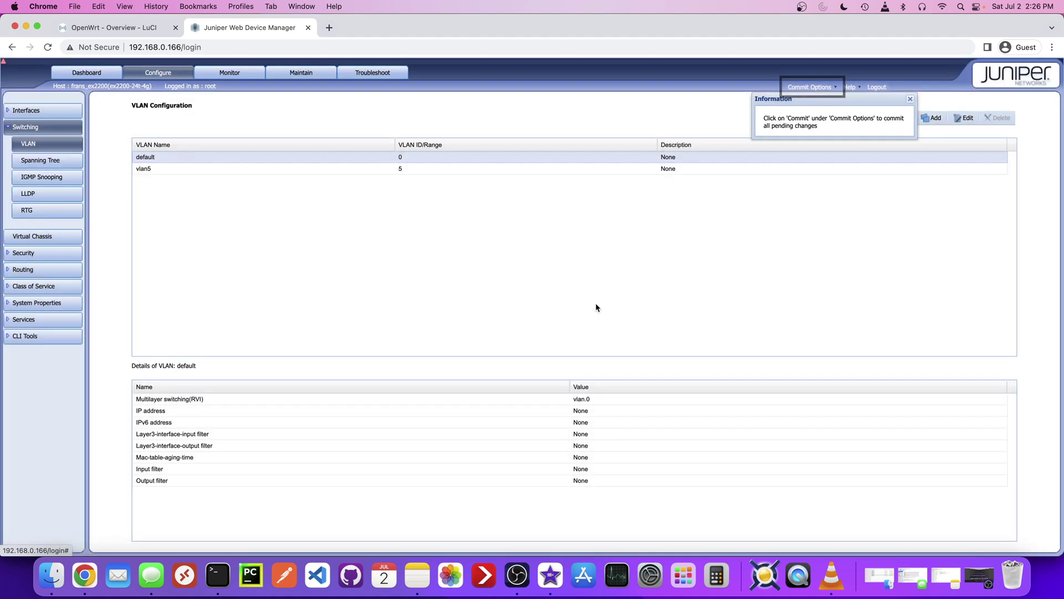
click(823, 87)
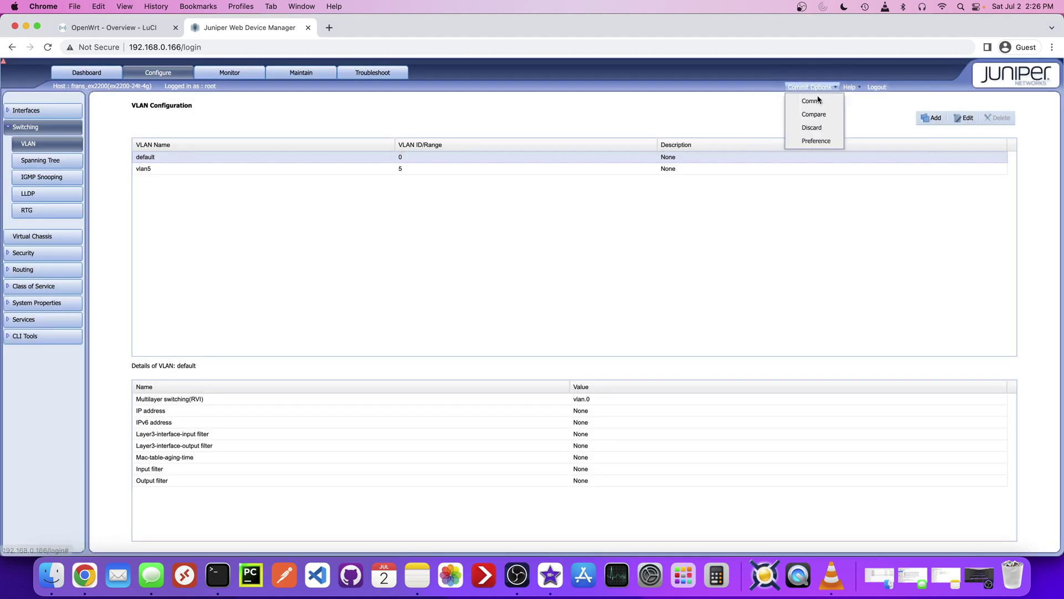
click(813, 101)
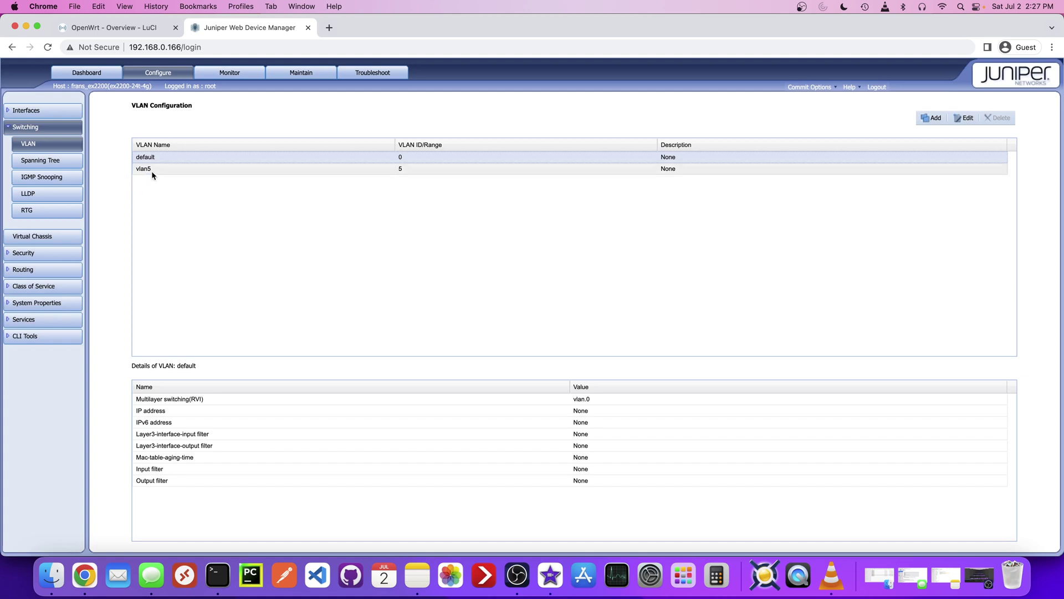
Switch port ge-0/0/0 to trunk mode in its VLAN options.
click(156, 169)
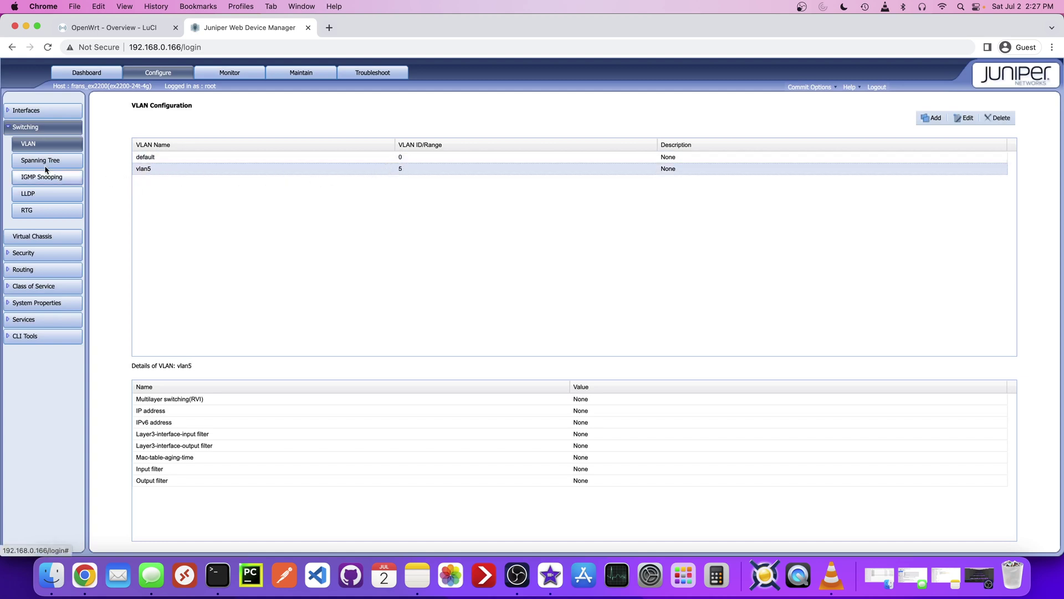
click(19, 111)
click(27, 132)
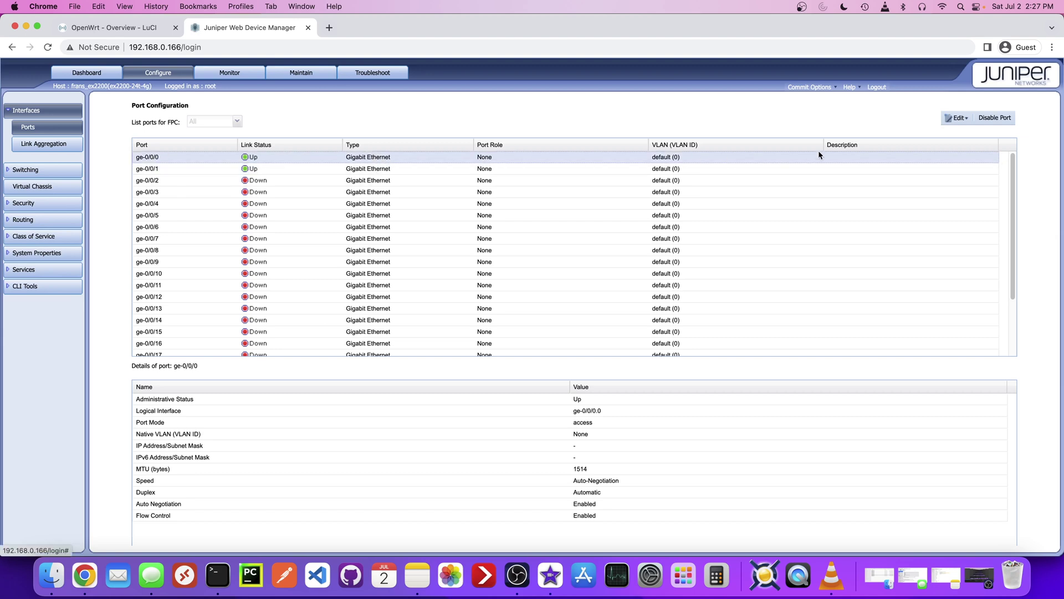
click(958, 122)
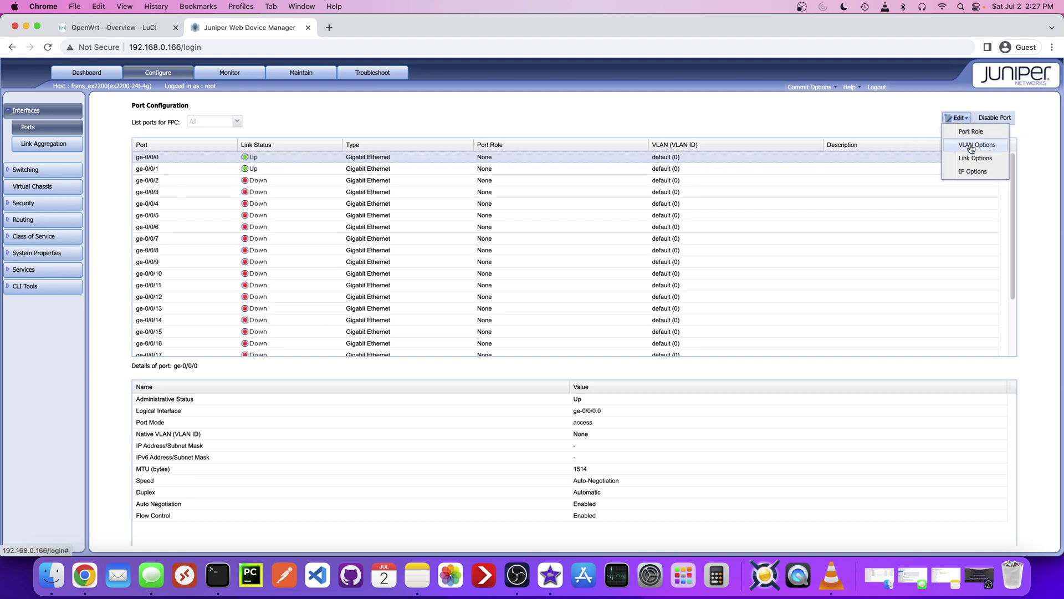
click(971, 146)
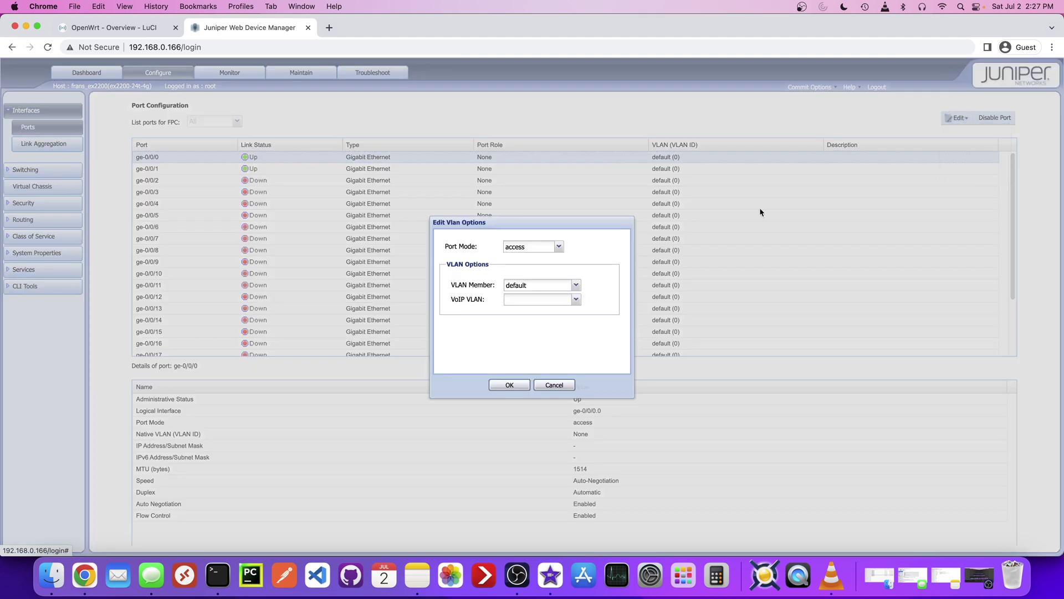
click(559, 247)
click(527, 268)
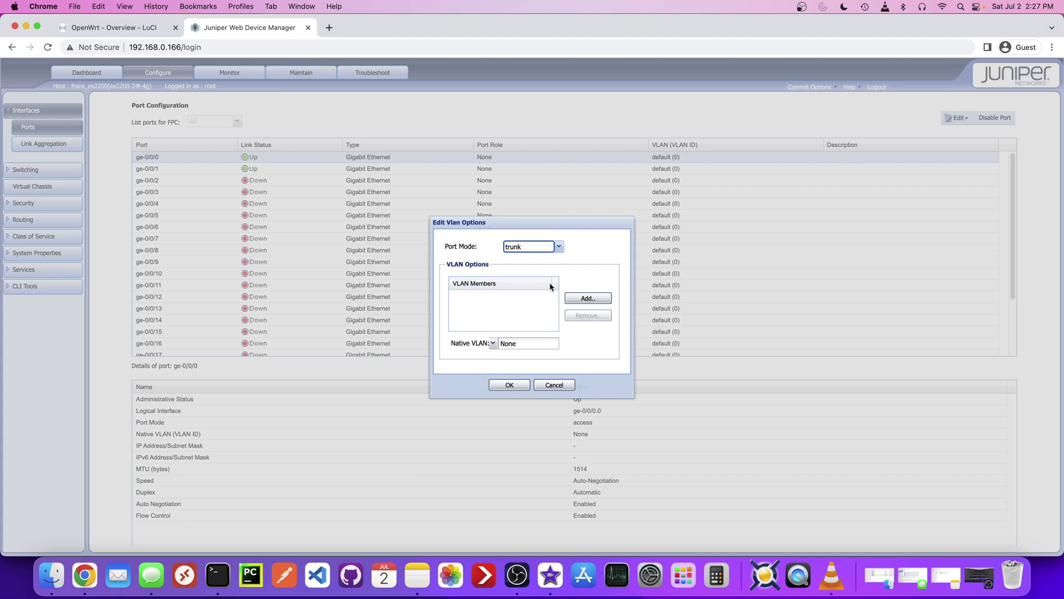
Add vlan5 as a trunk member on ge-0/0/0 with default as native VLAN.
click(589, 298)
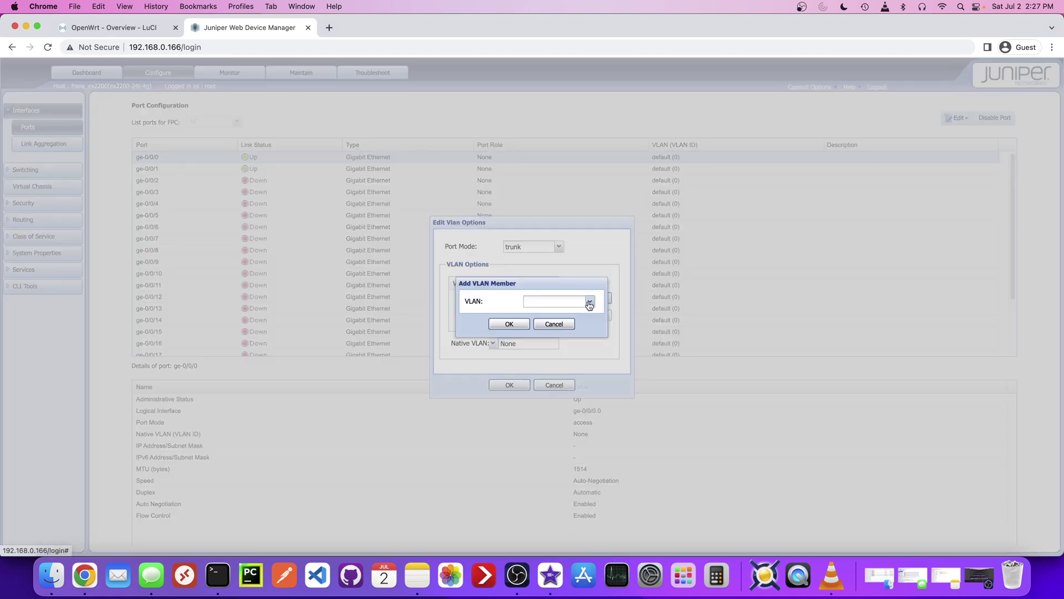
click(589, 304)
click(535, 316)
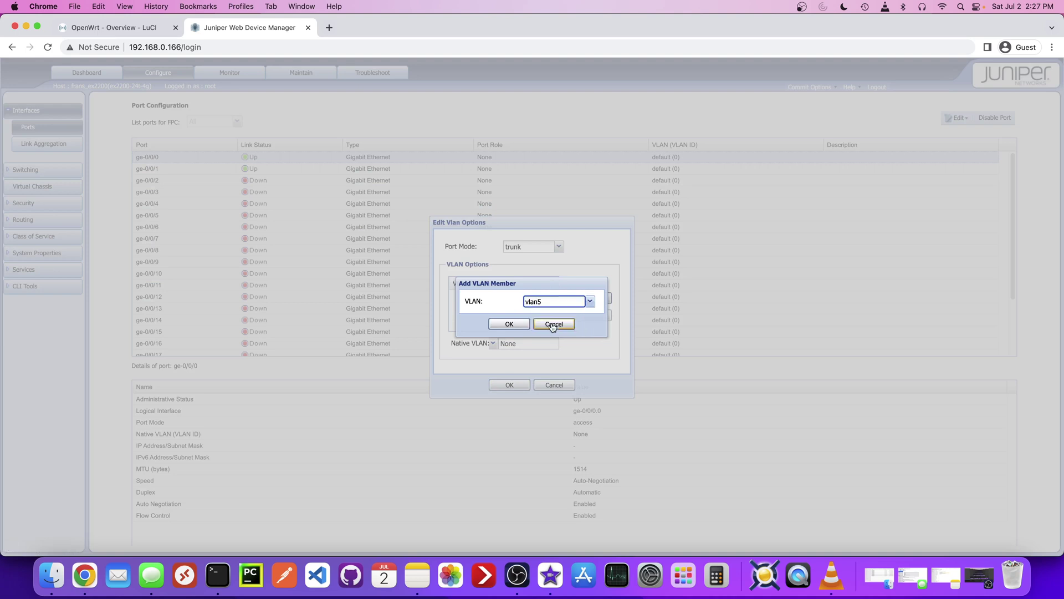
click(519, 324)
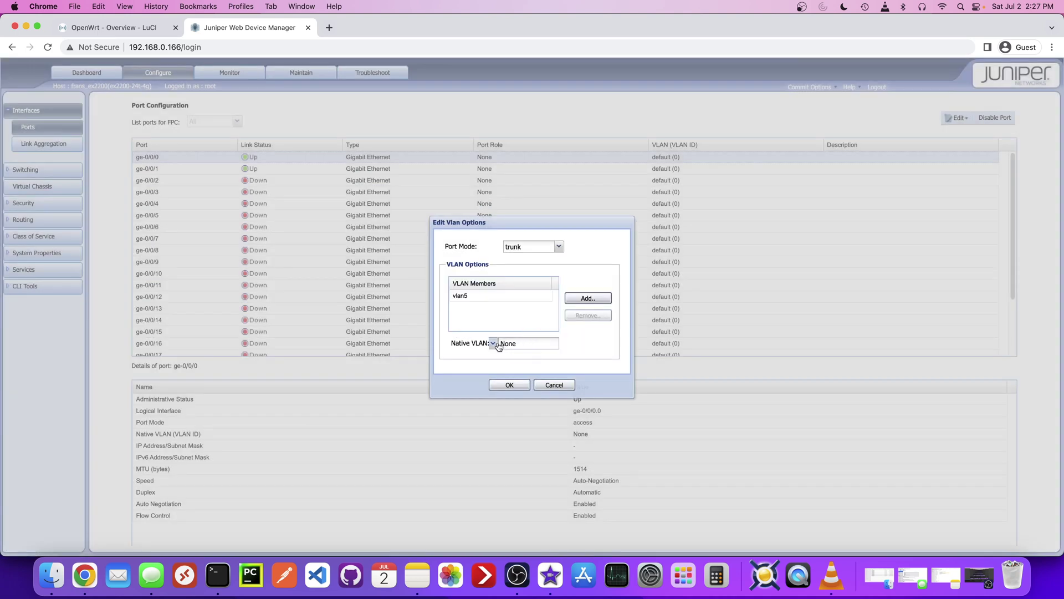
click(492, 343)
click(517, 358)
click(509, 384)
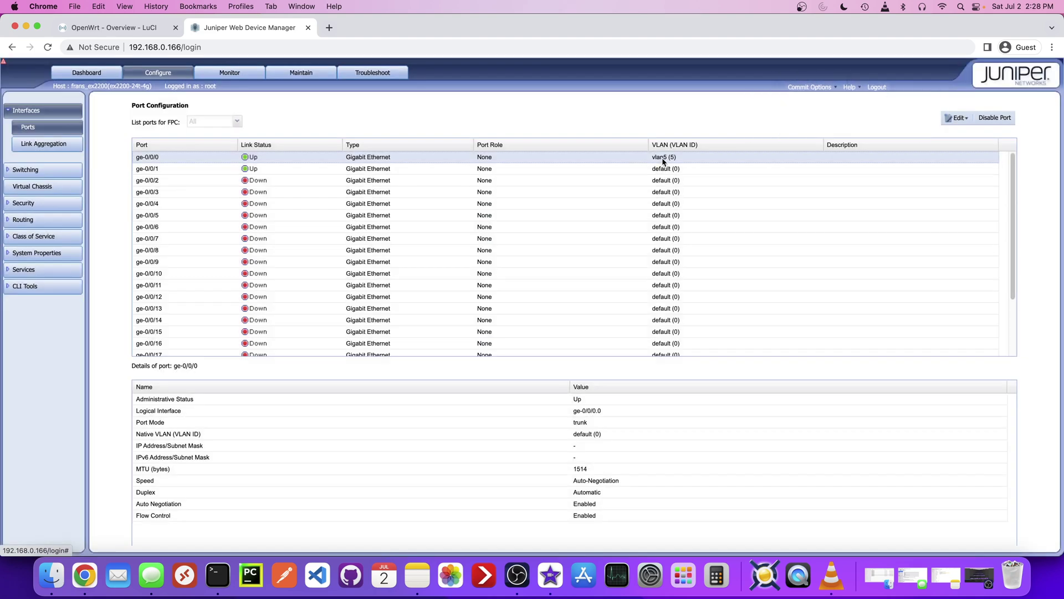
Commit the ge-0/0/0 trunk change to the switch.
click(812, 87)
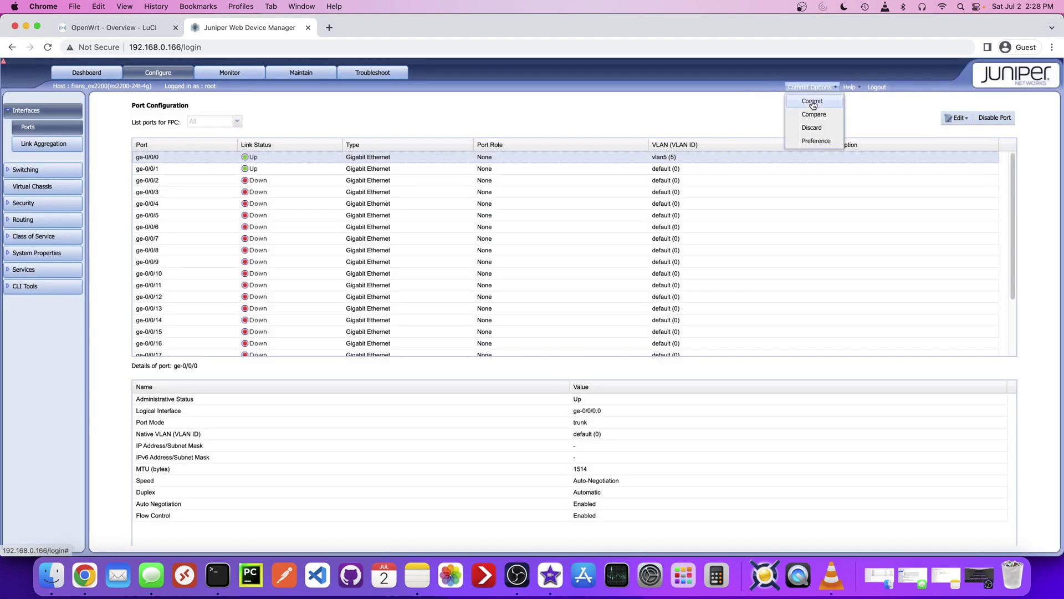
click(812, 100)
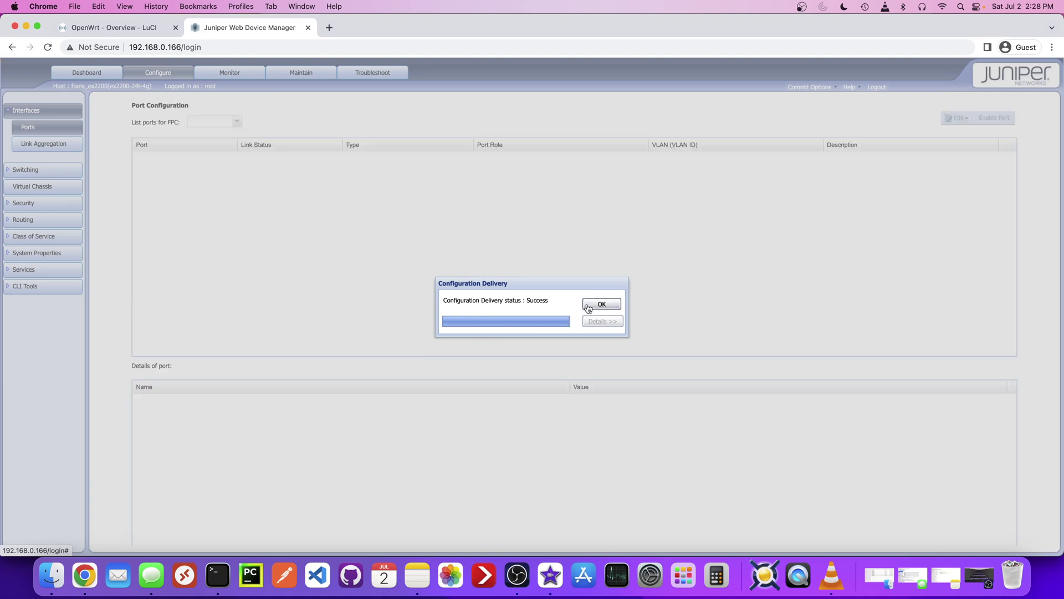
click(588, 309)
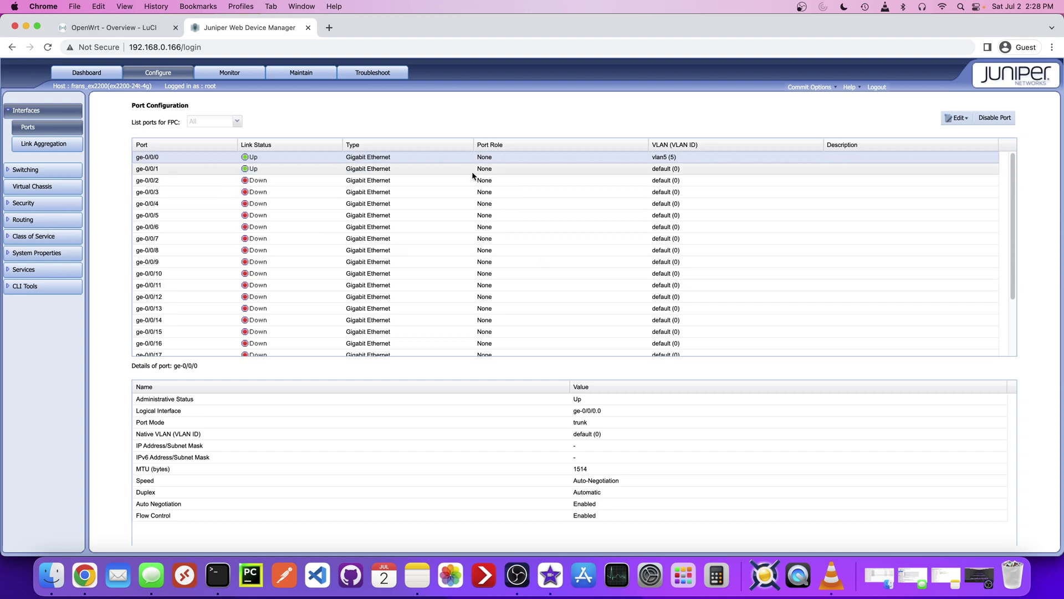
Switch port ge-0/0/1 to trunk mode in its VLAN options.
click(472, 170)
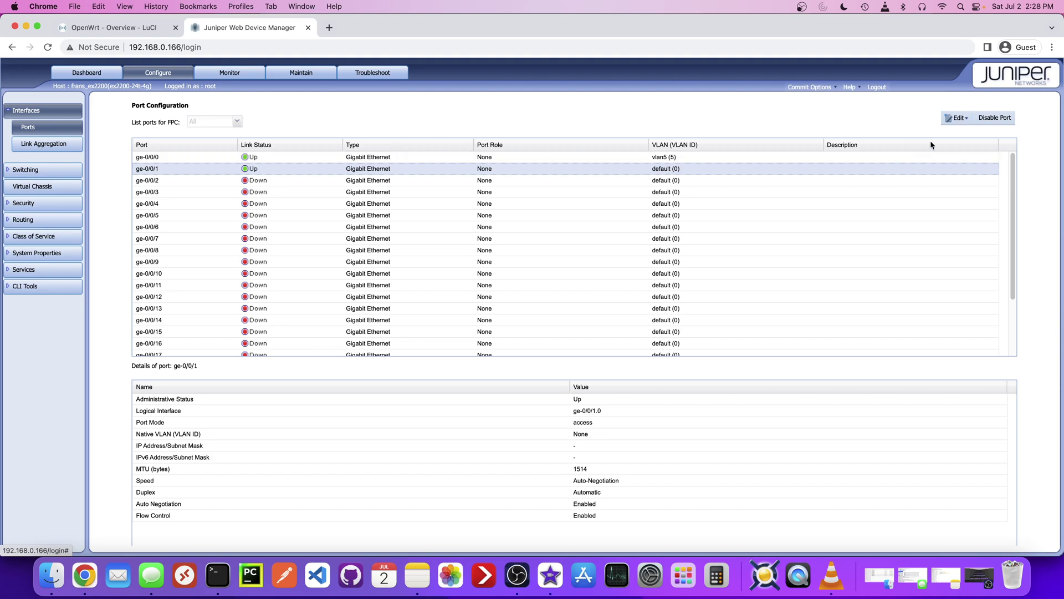
click(958, 118)
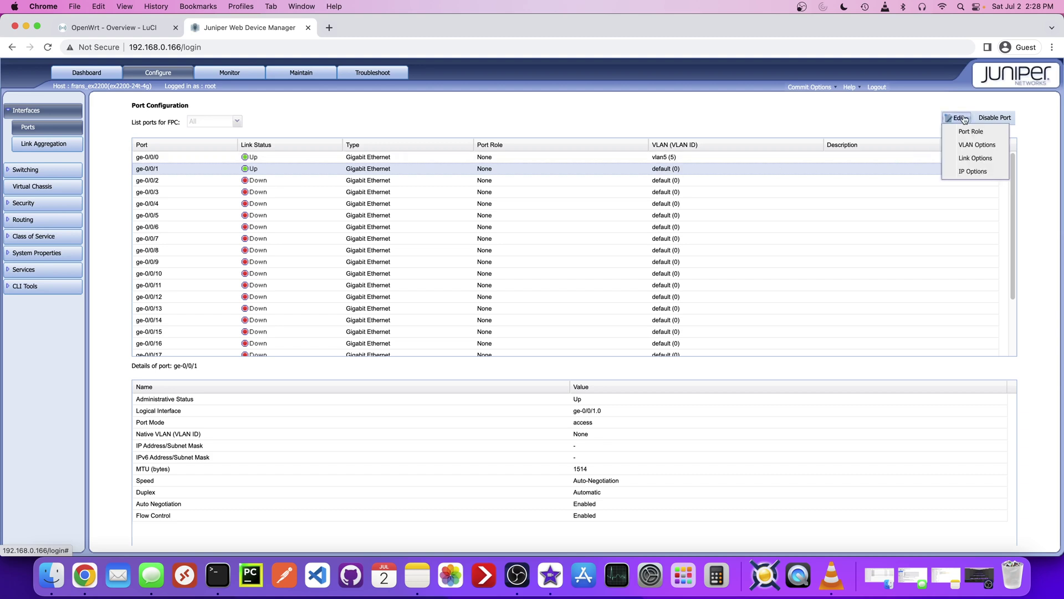
click(965, 145)
click(560, 248)
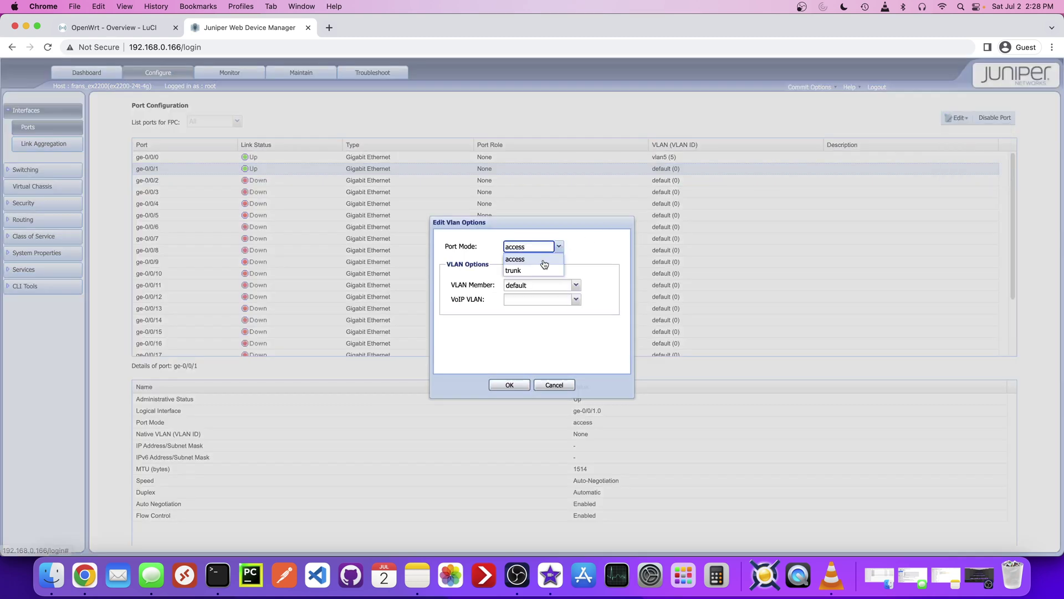
click(533, 272)
Add vlan5 as a trunk member on ge-0/0/1 with native VLAN default.
click(588, 299)
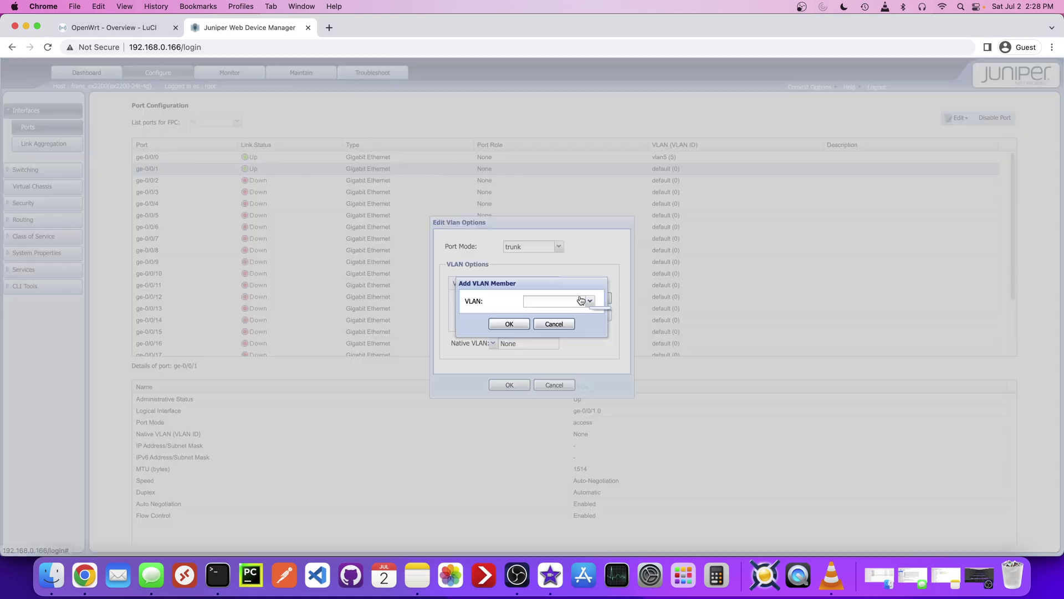
click(560, 304)
click(549, 320)
click(509, 324)
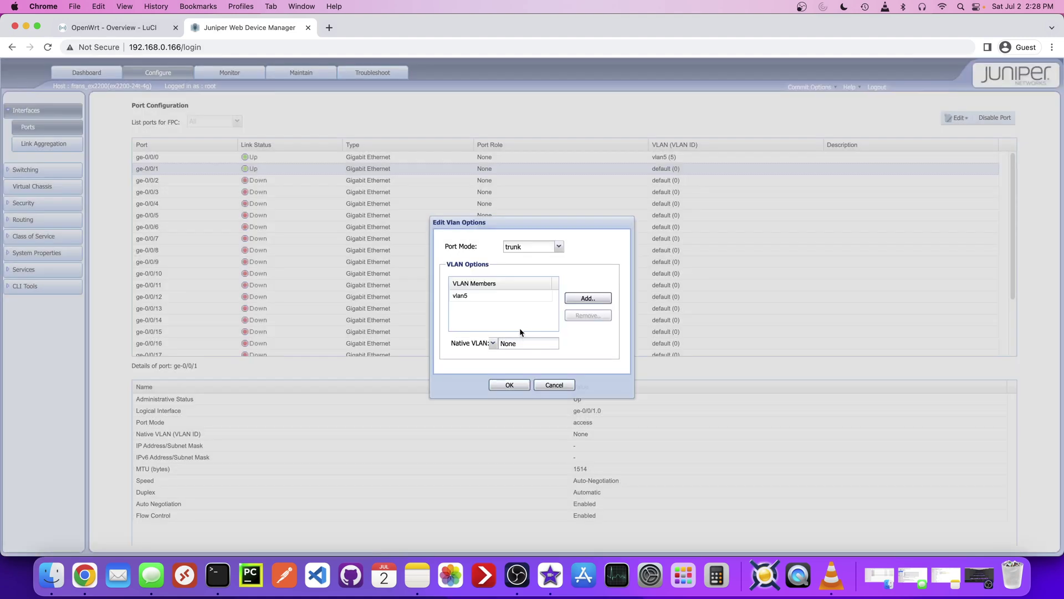
click(498, 348)
click(493, 344)
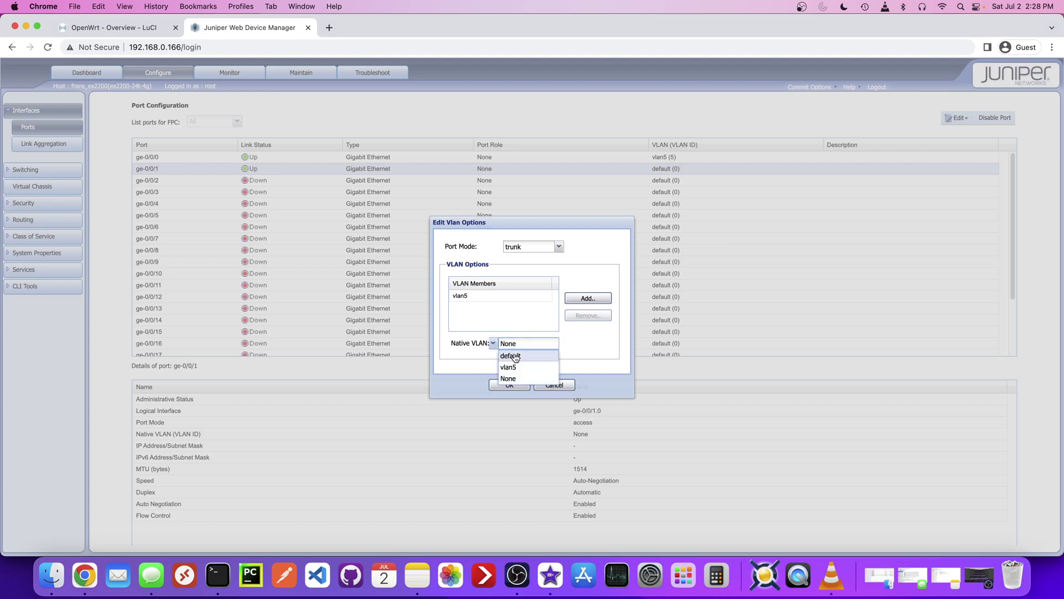
click(519, 375)
click(511, 384)
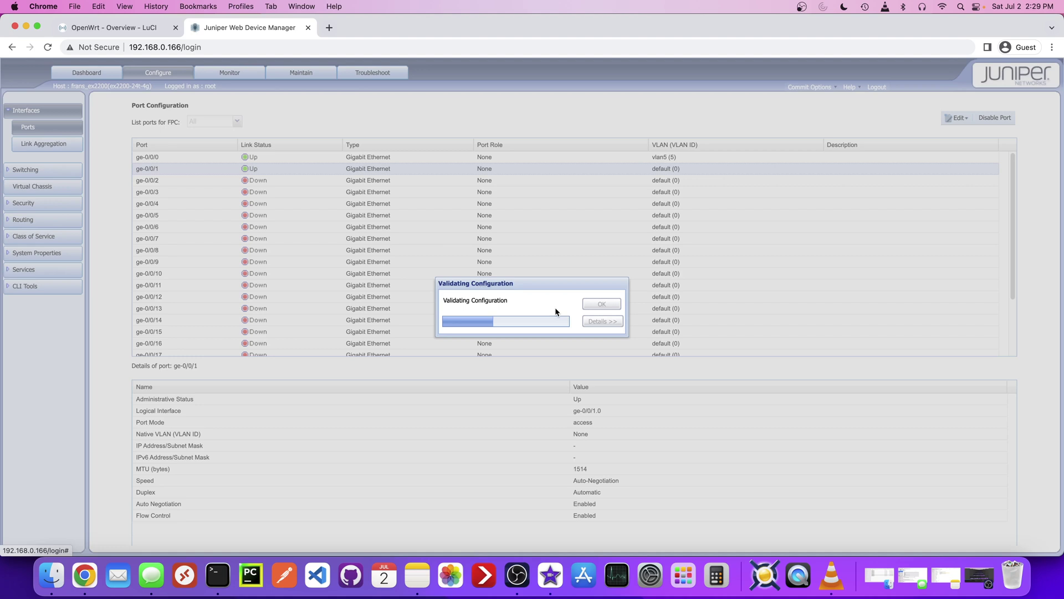
Commit the ge-0/0/1 trunk change and check the port's vlan5 assignment.
click(605, 303)
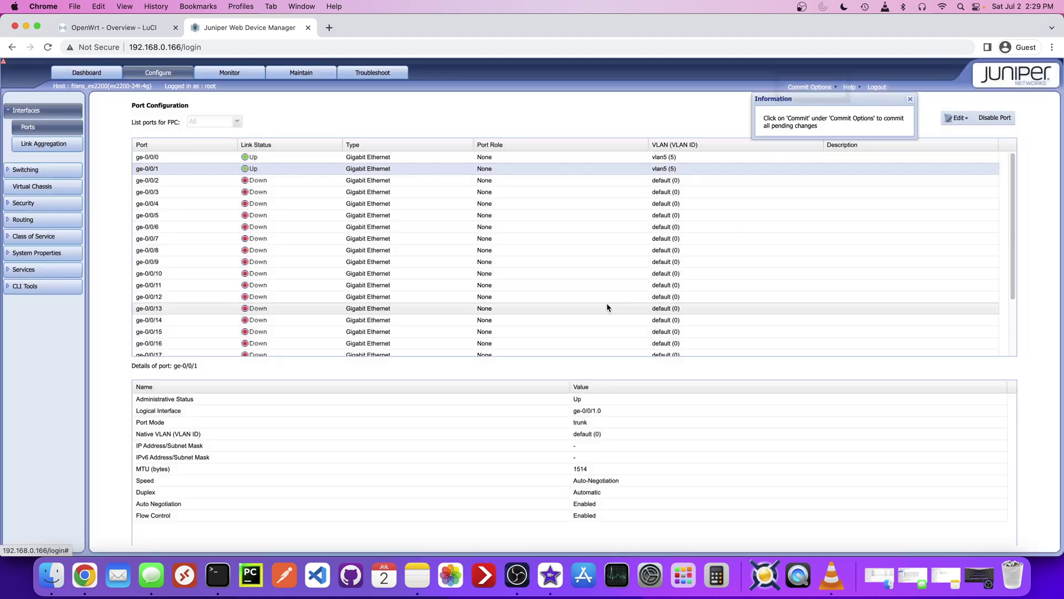
click(820, 87)
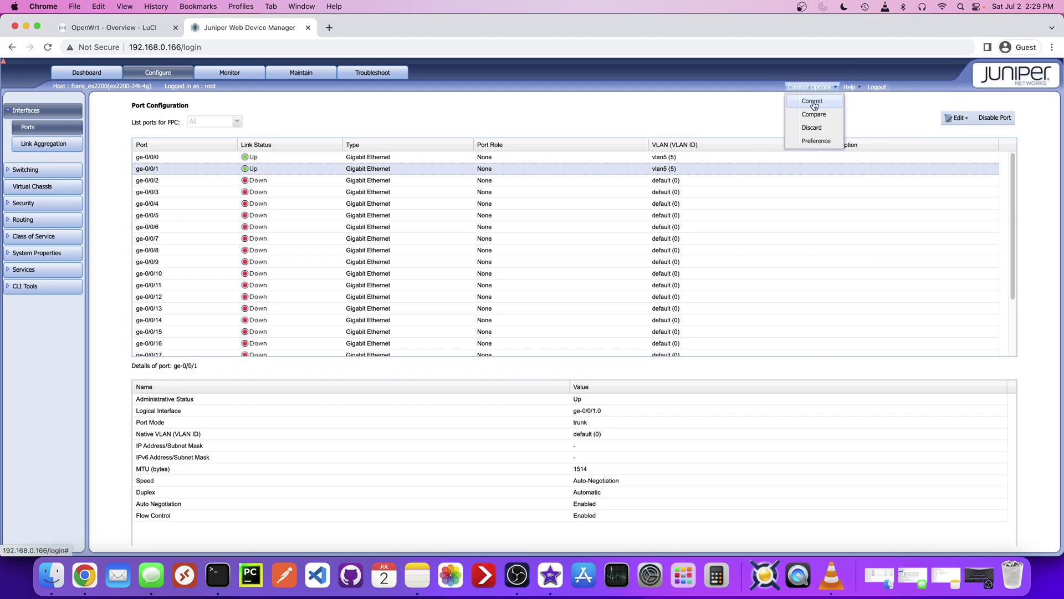
click(814, 102)
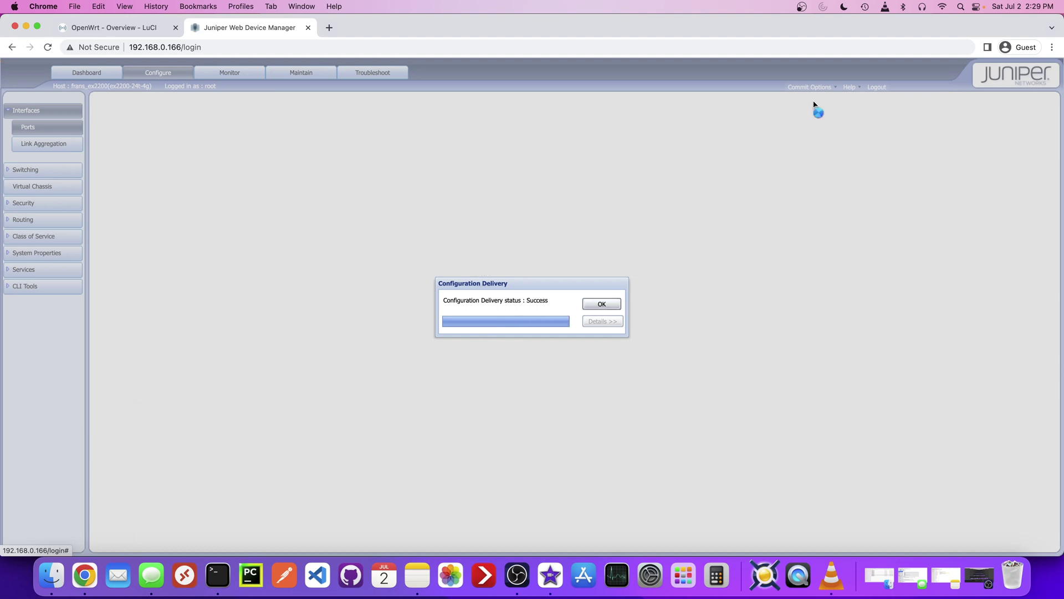
click(604, 305)
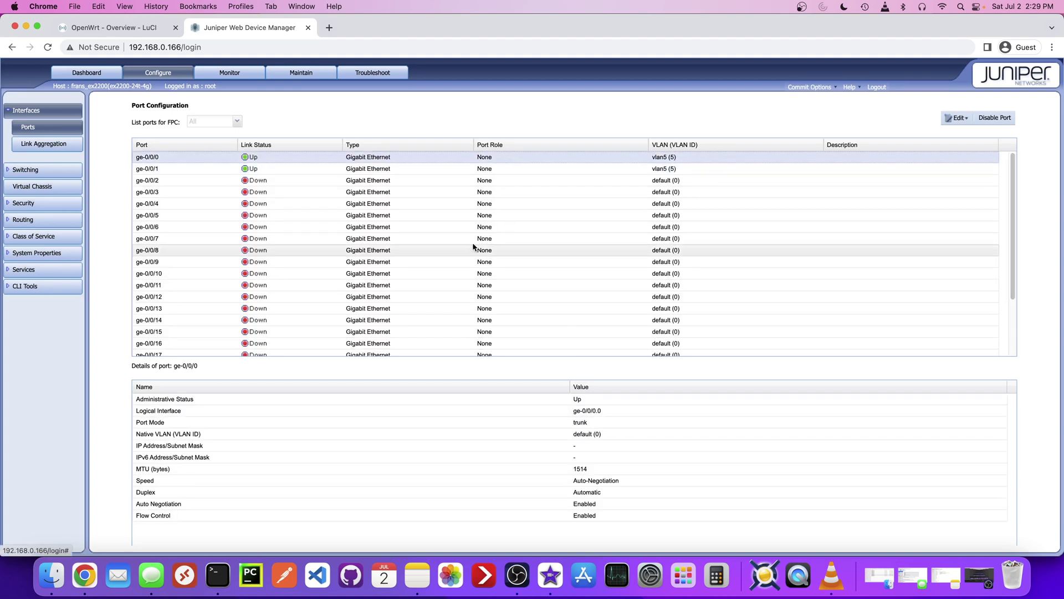
click(498, 168)
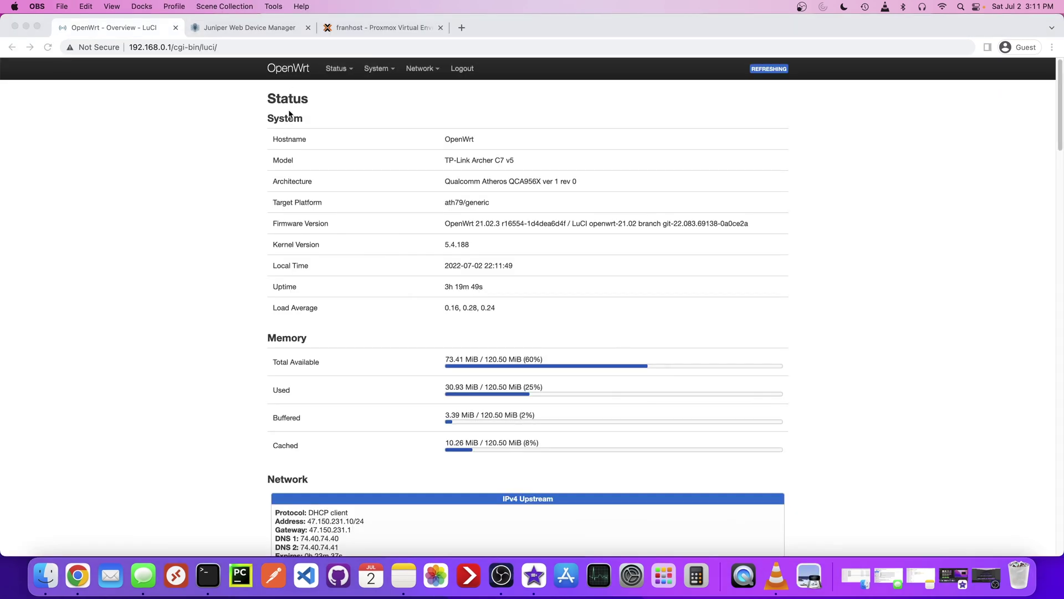
click(252, 126)
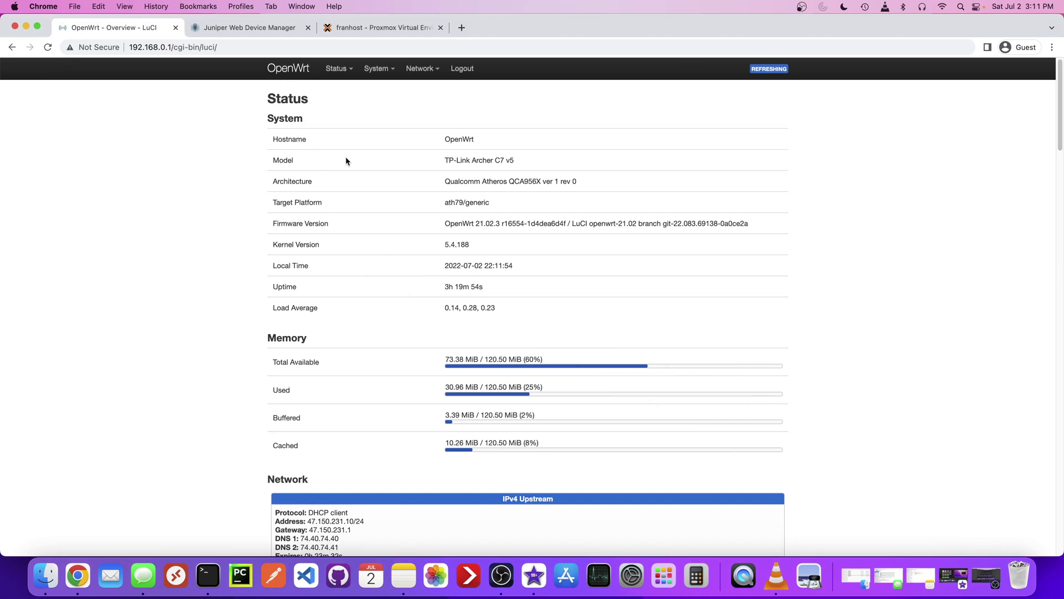
Define a new 802.1q VLAN device on base eth0 with VLAN ID 5.
mouse_move(422, 74)
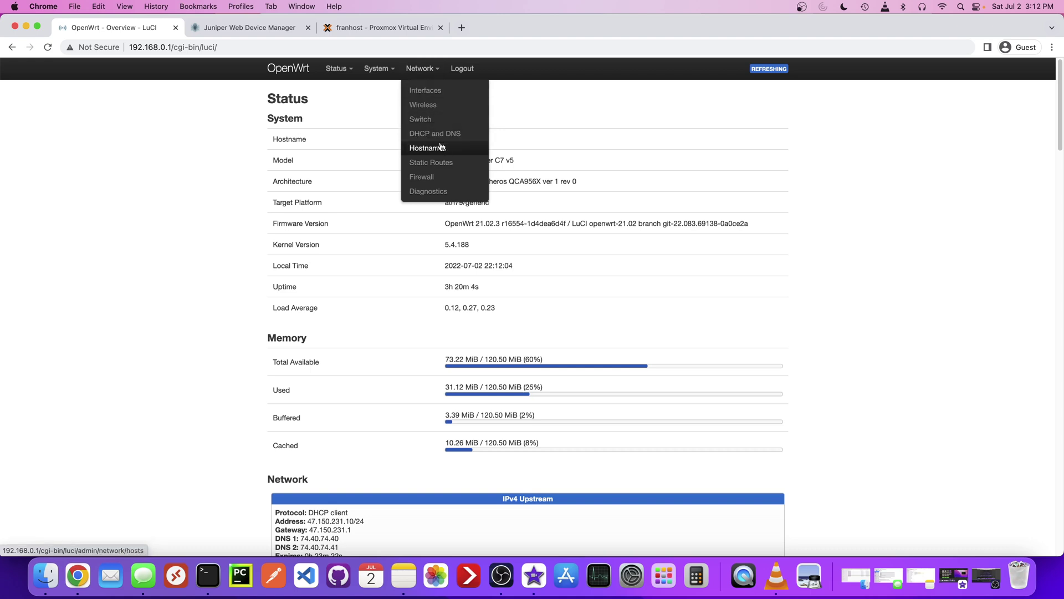
click(421, 90)
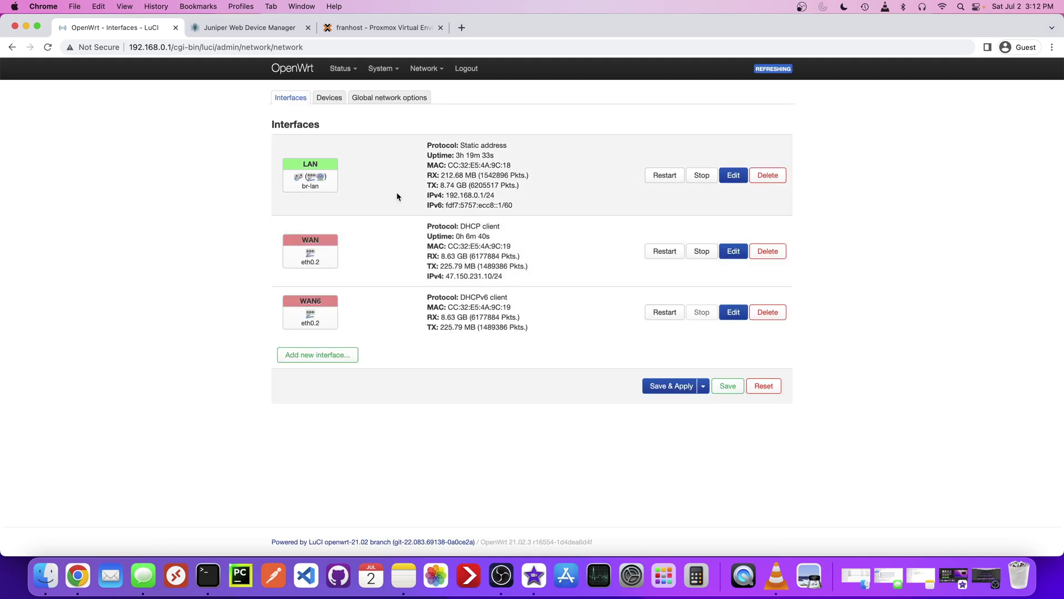
click(331, 103)
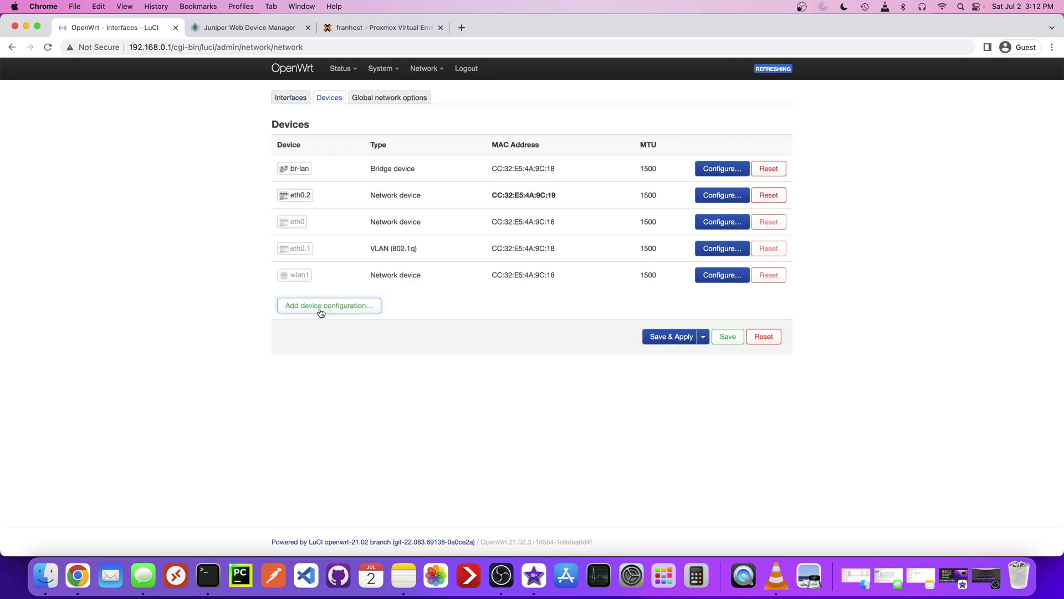
click(339, 311)
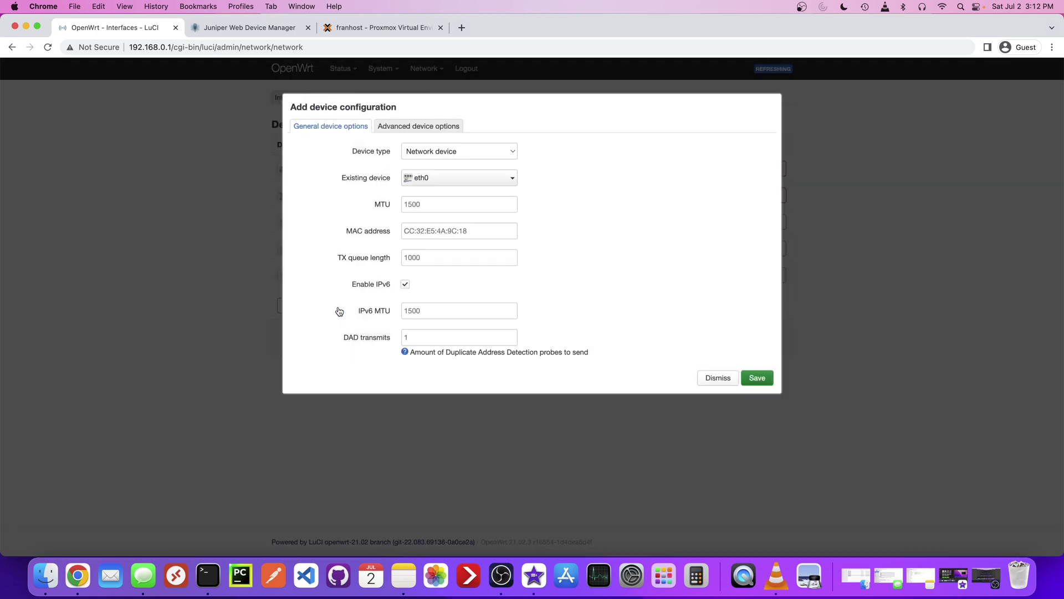
click(433, 153)
click(435, 176)
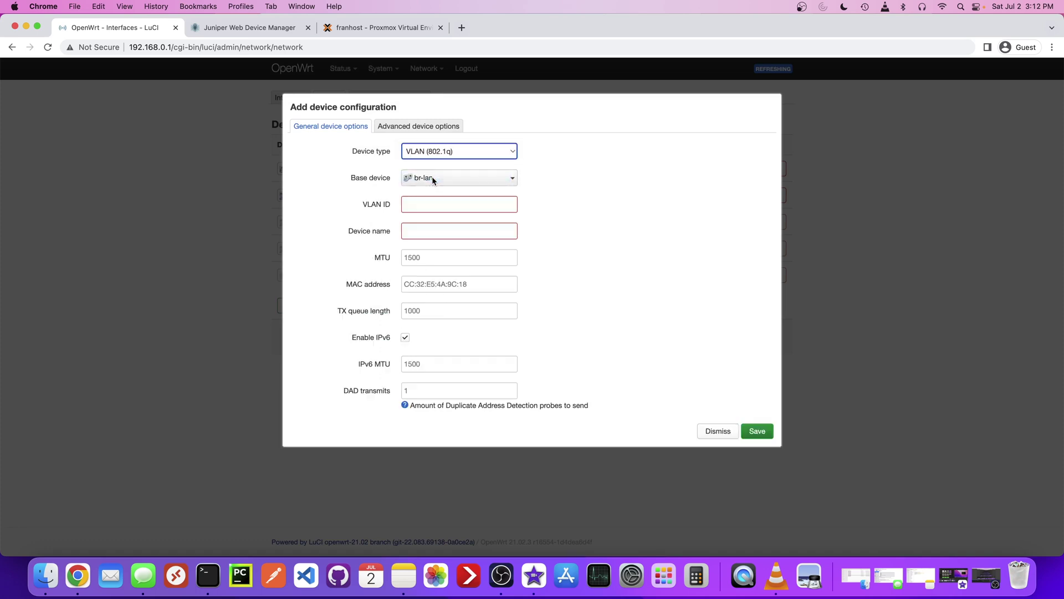
click(434, 180)
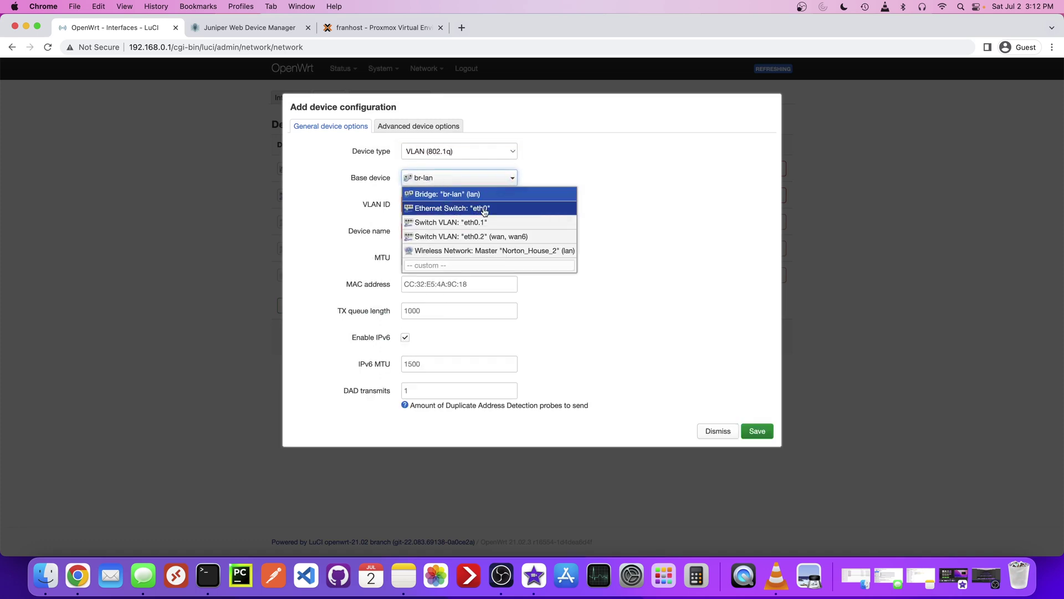
click(484, 212)
click(438, 203)
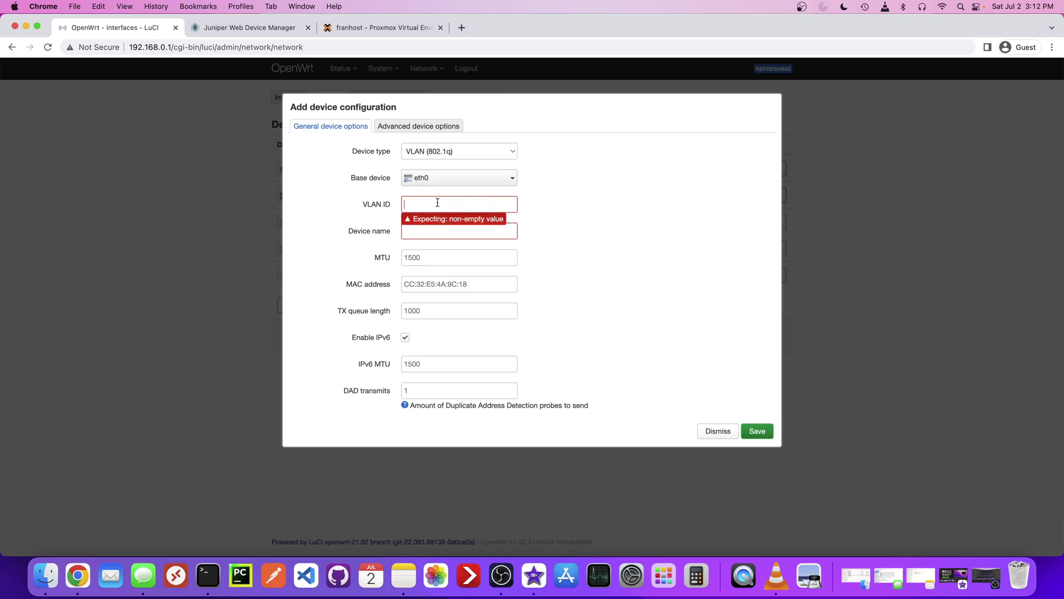
text(5)
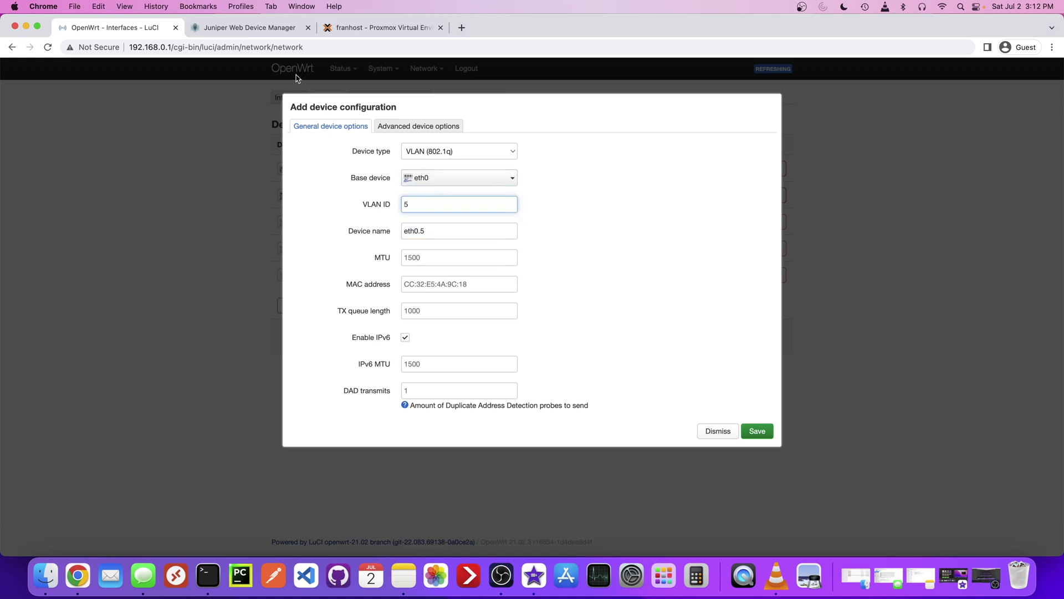
Save the eth0.5 VLAN device and apply the pending network changes.
click(261, 29)
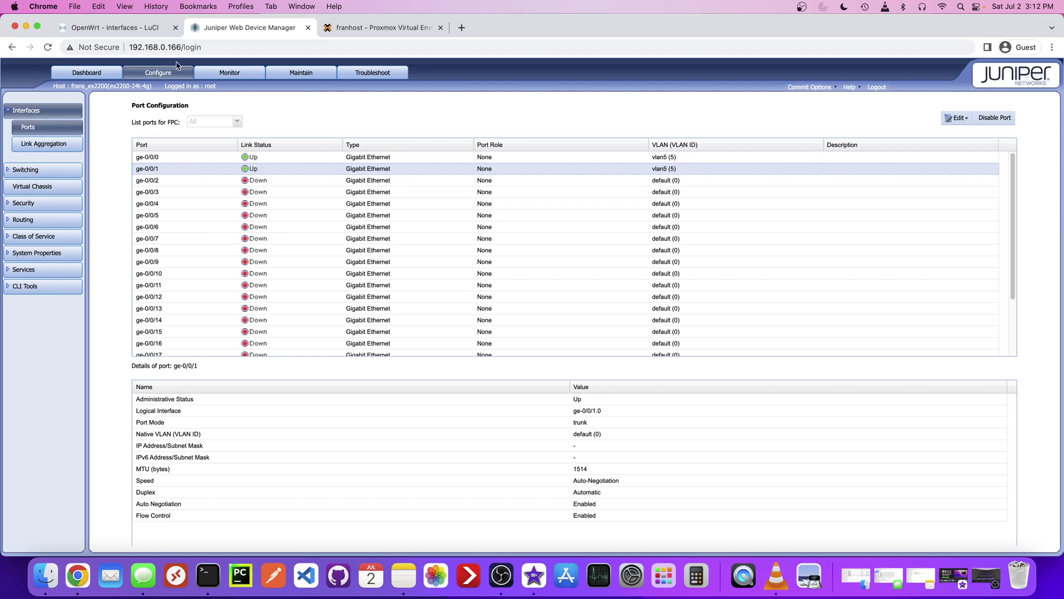
click(136, 28)
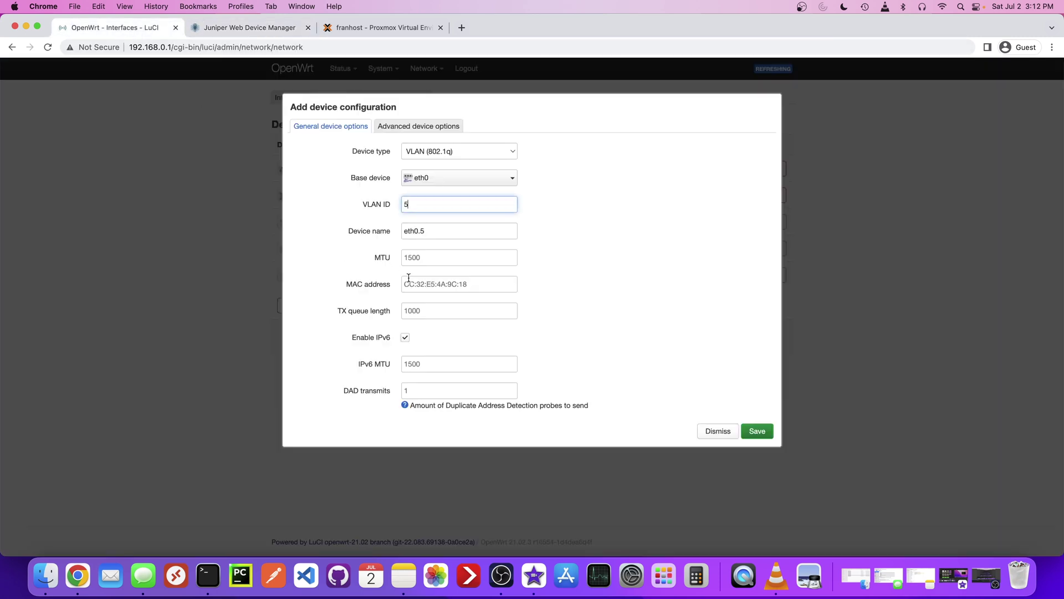
click(414, 129)
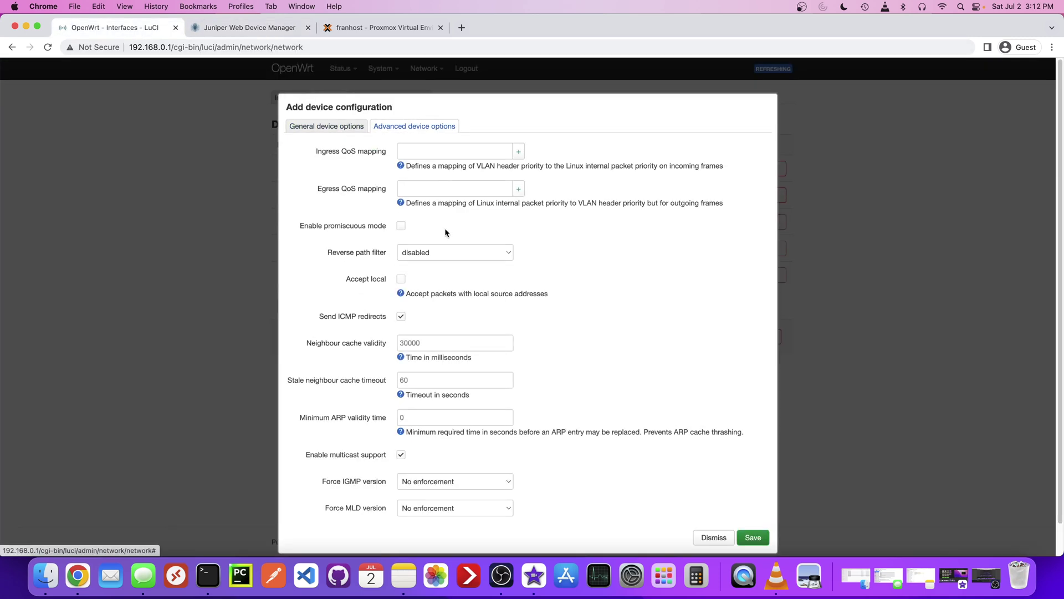
click(343, 130)
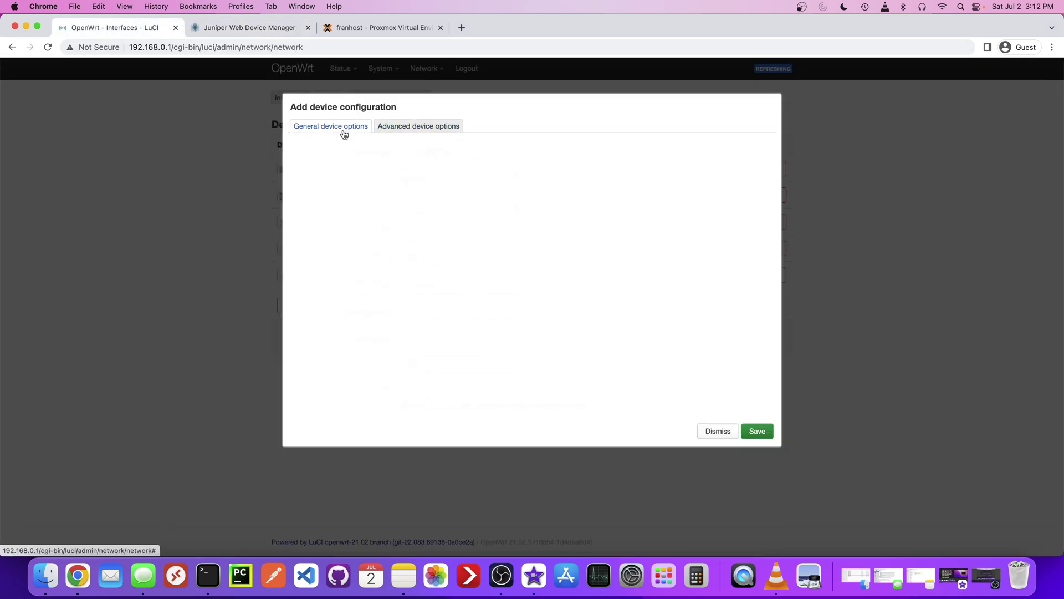
click(758, 432)
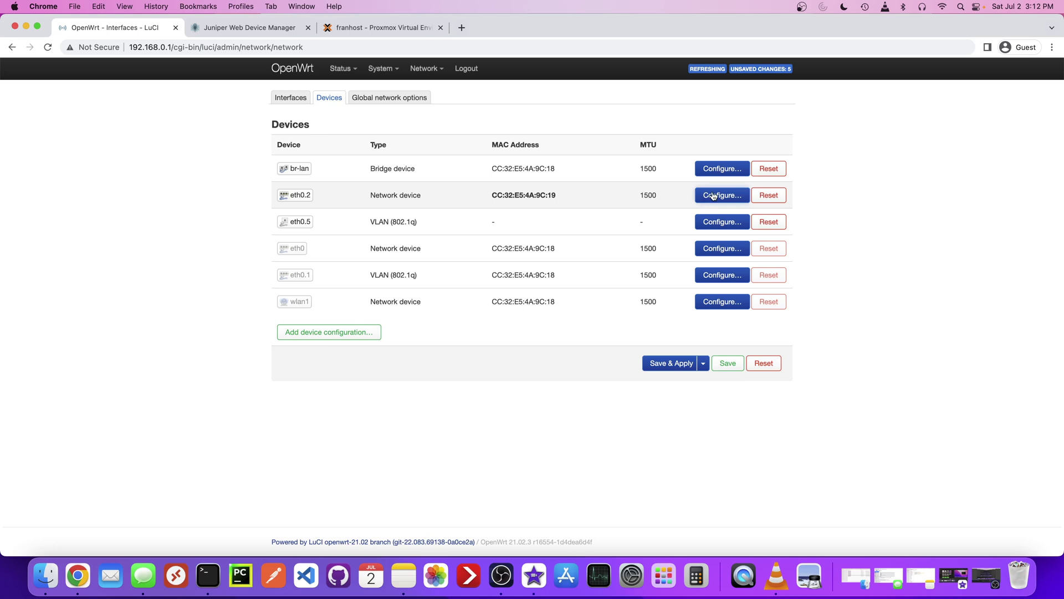
click(671, 363)
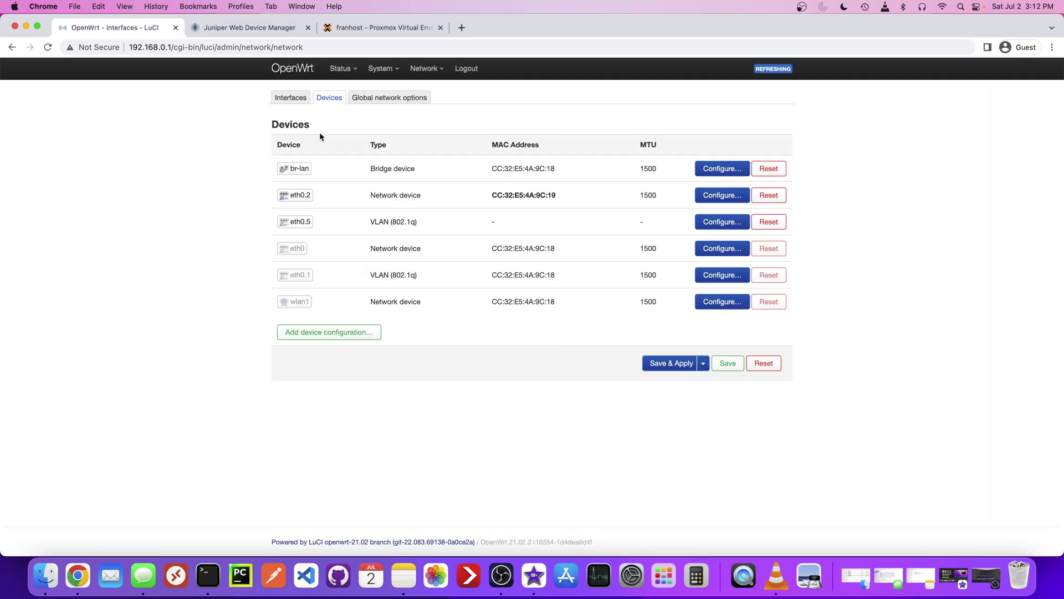
Create interface VLAN5 with static address protocol on device eth0.5.
click(291, 98)
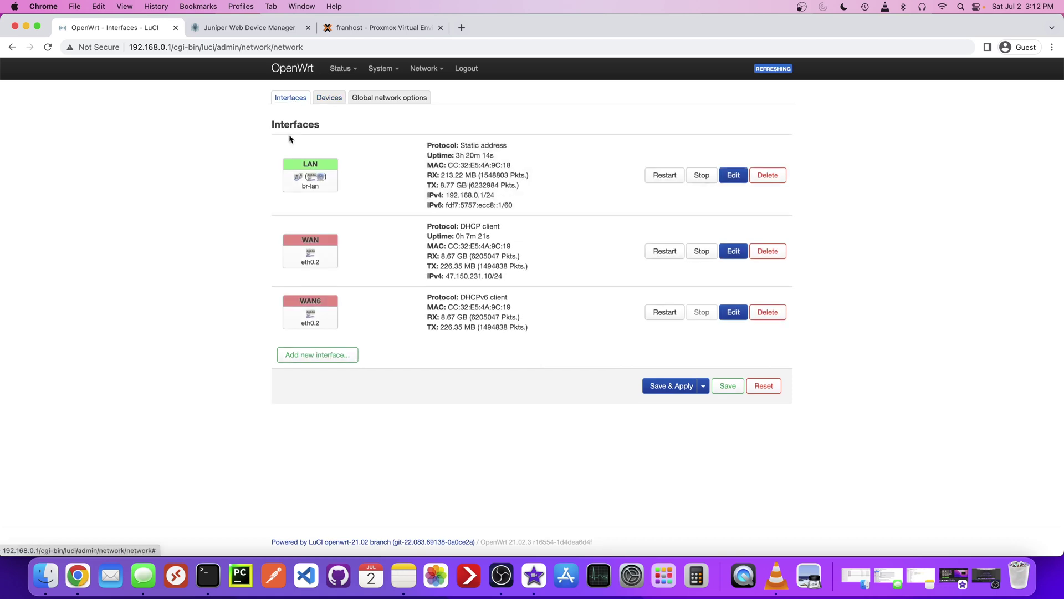
click(318, 355)
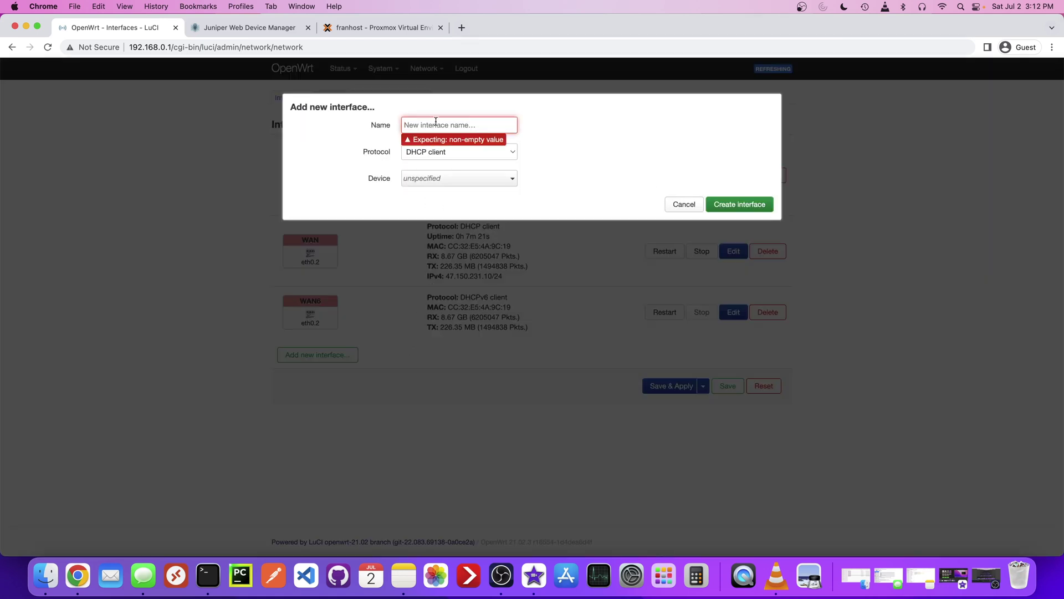
text(VLAN5)
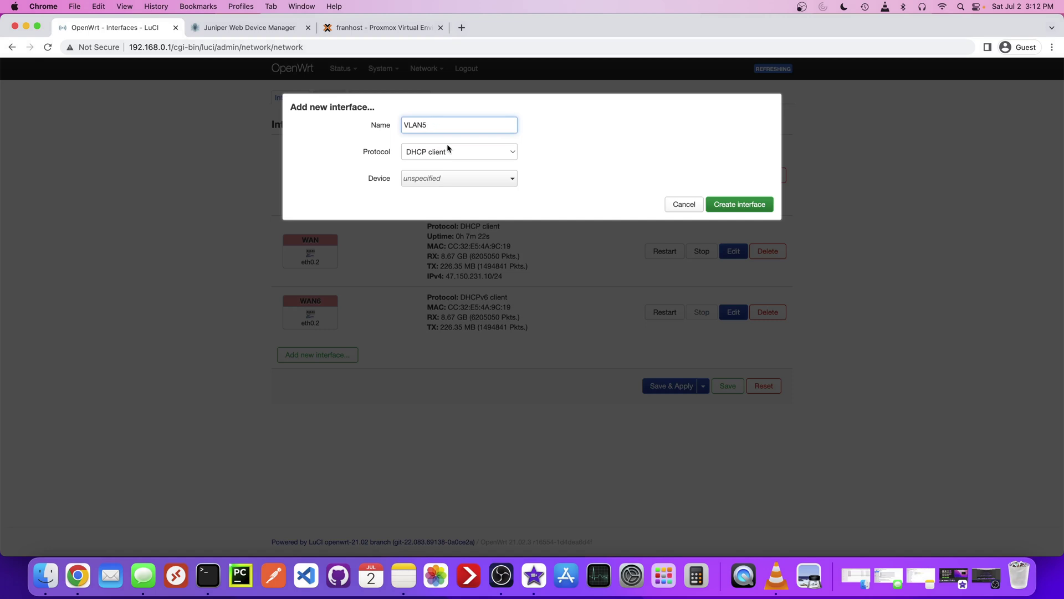
click(447, 148)
click(432, 209)
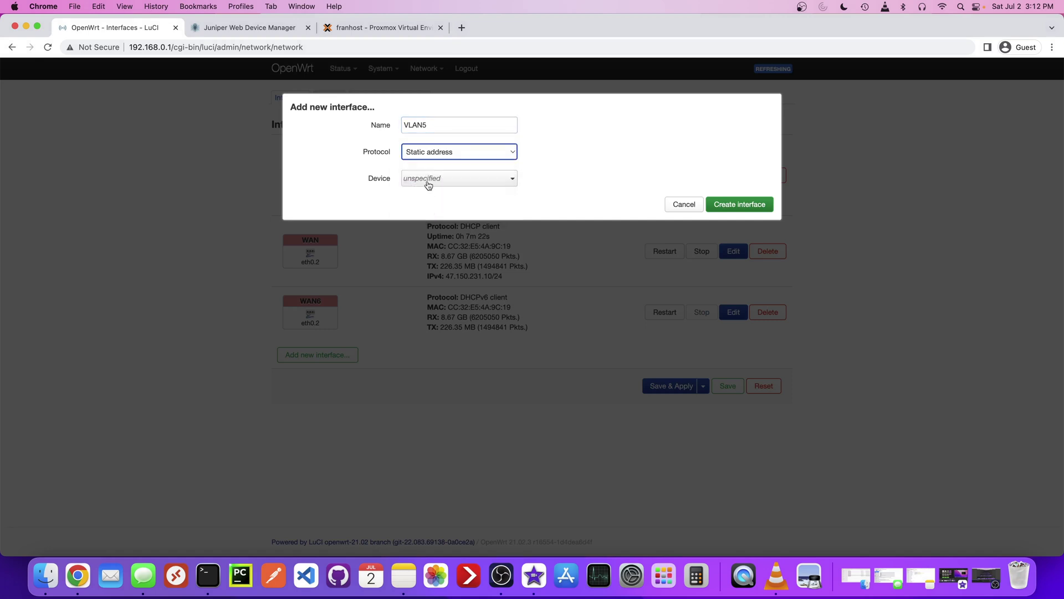
click(429, 179)
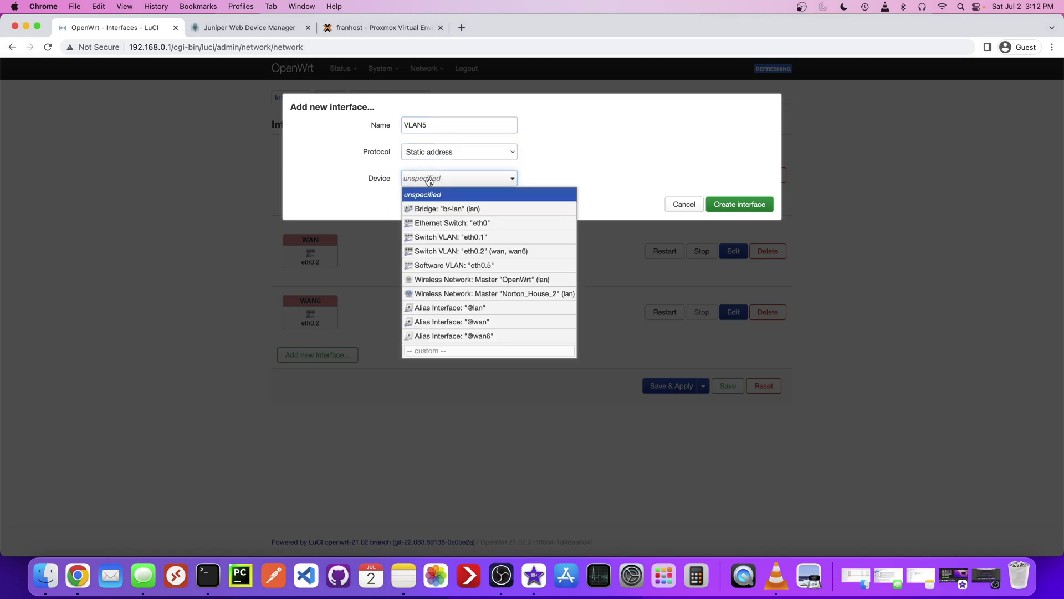
click(486, 270)
click(756, 207)
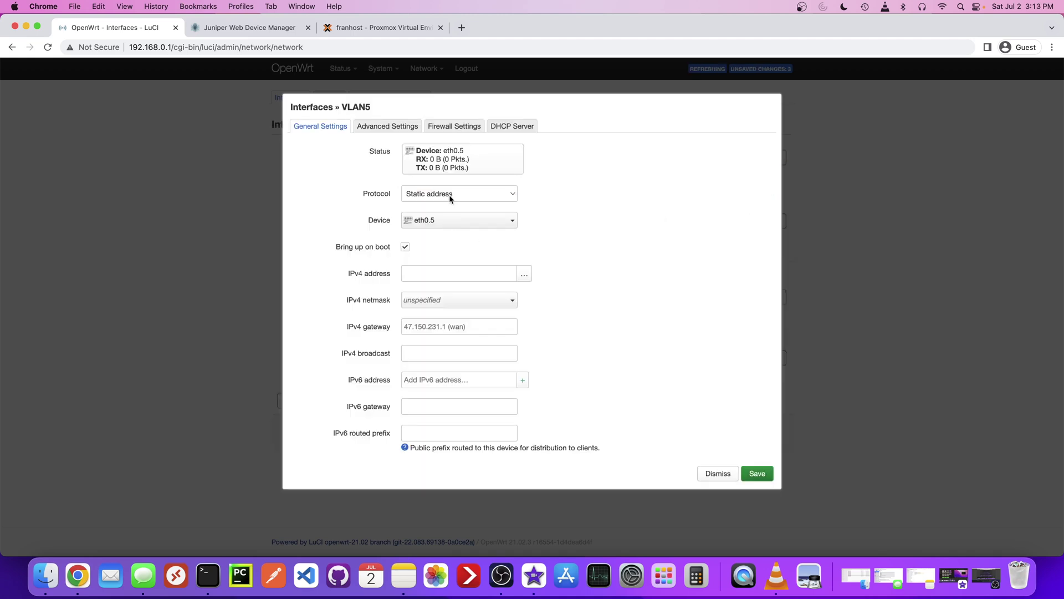
Give VLAN5 IPv4 address 192.168.5.1 with netmask 255.255.255.0.
click(424, 273)
text(192.168)
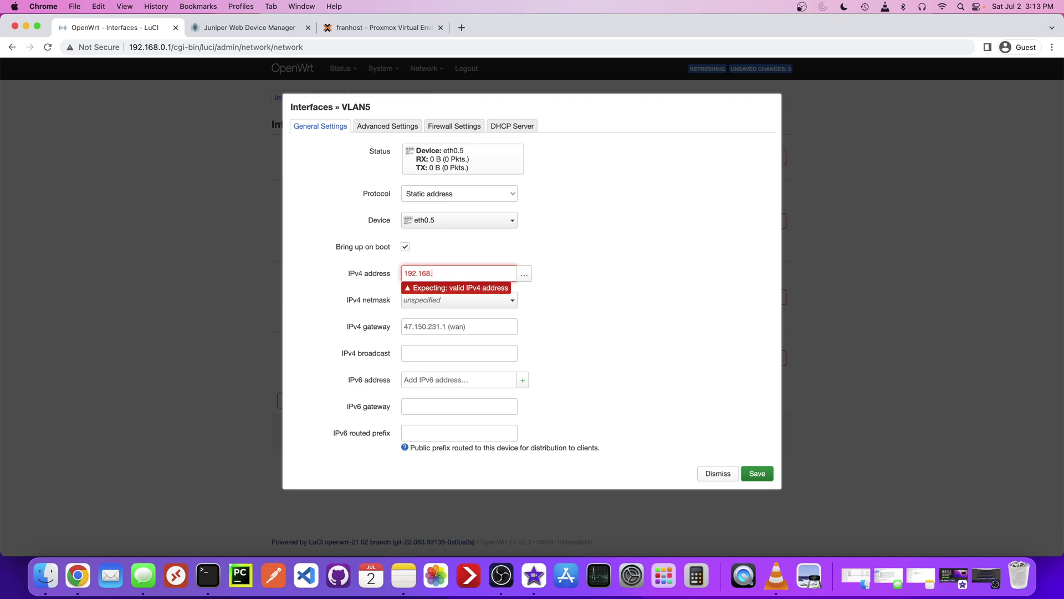
text(.5.1)
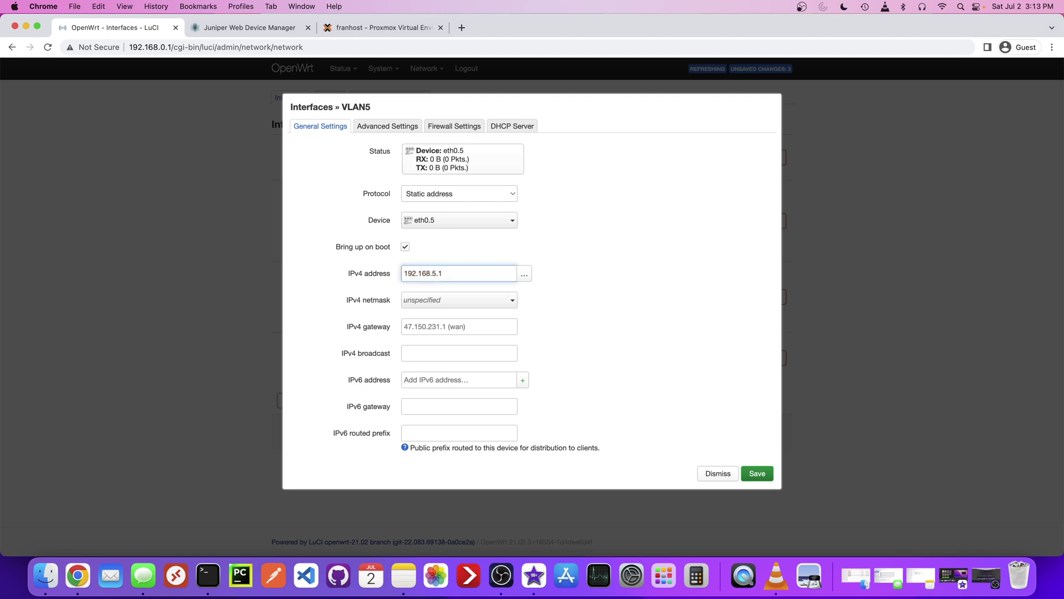
drag(438, 274, 433, 275)
click(458, 301)
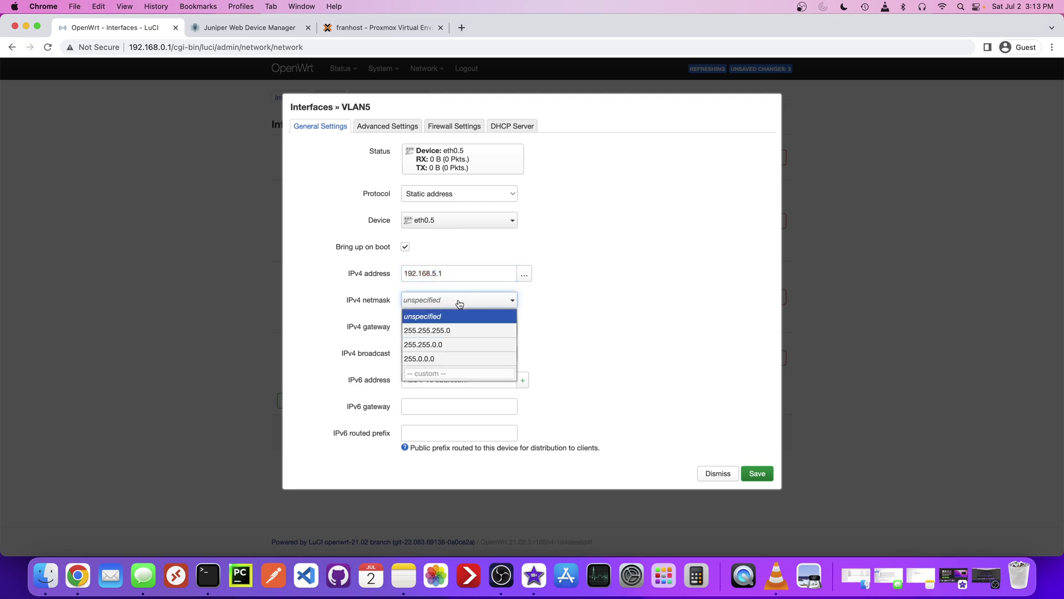
click(422, 331)
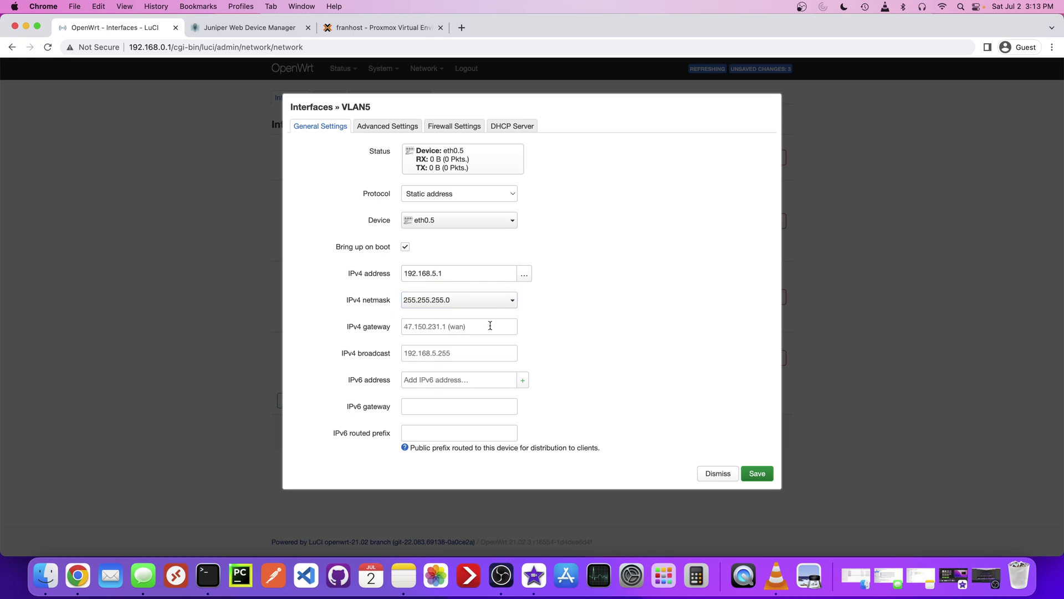
click(395, 131)
click(444, 128)
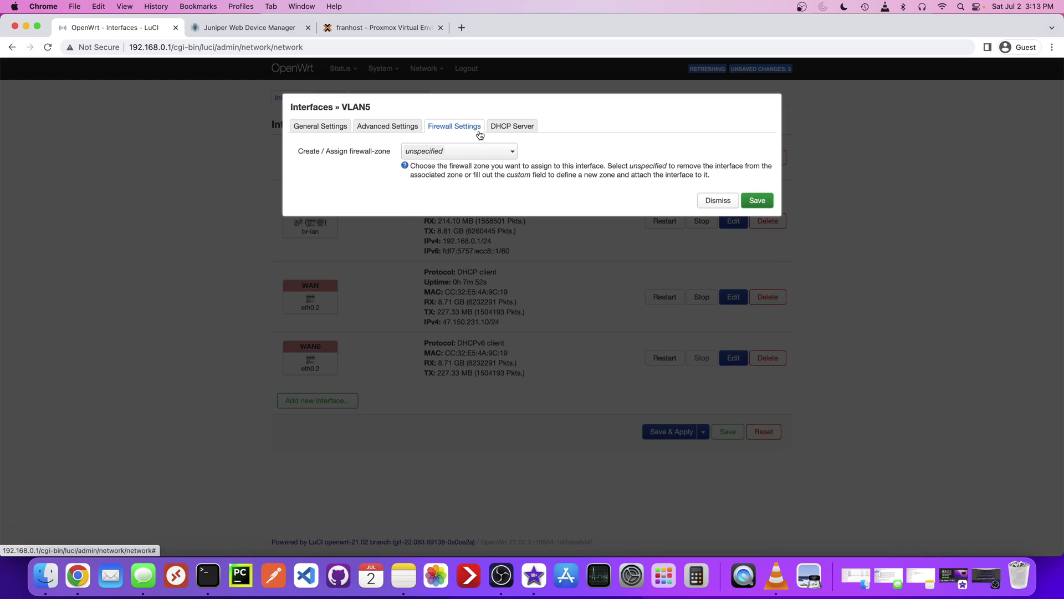
Set up a DHCP server on the VLAN5 interface, then save and apply the changes.
click(509, 132)
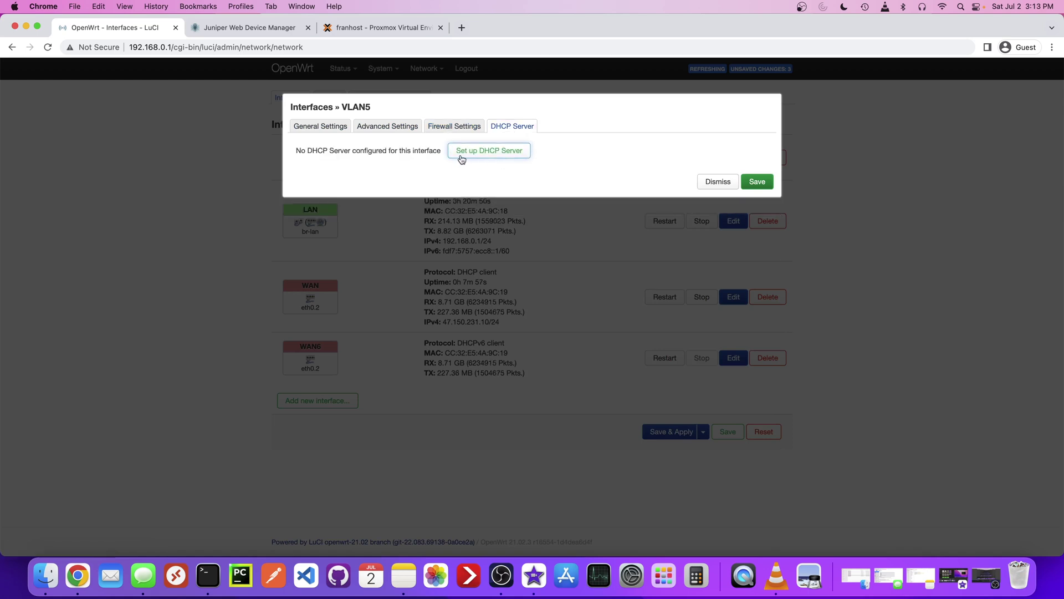
click(498, 154)
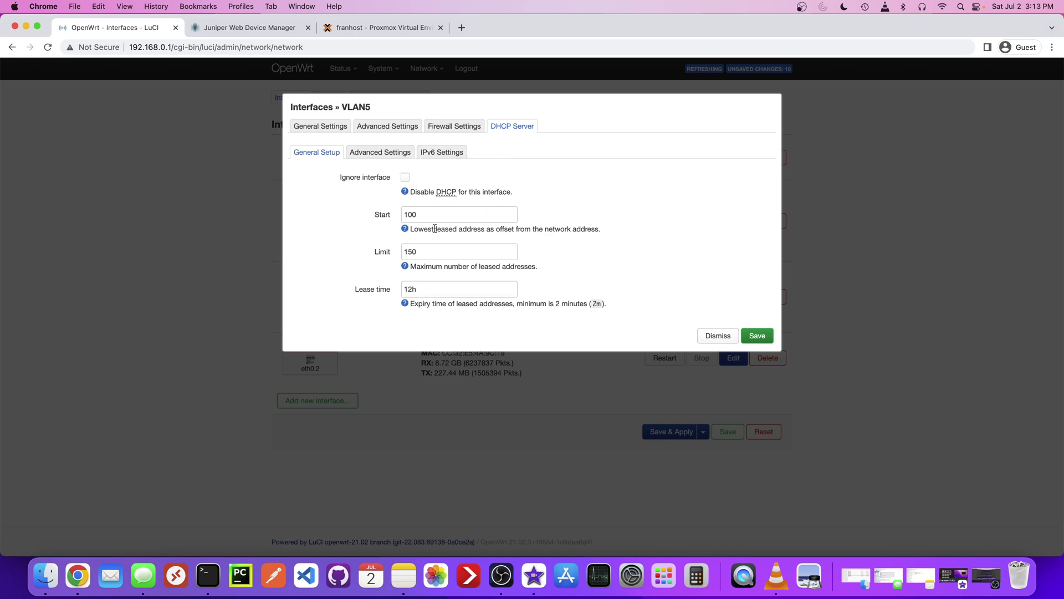
click(758, 335)
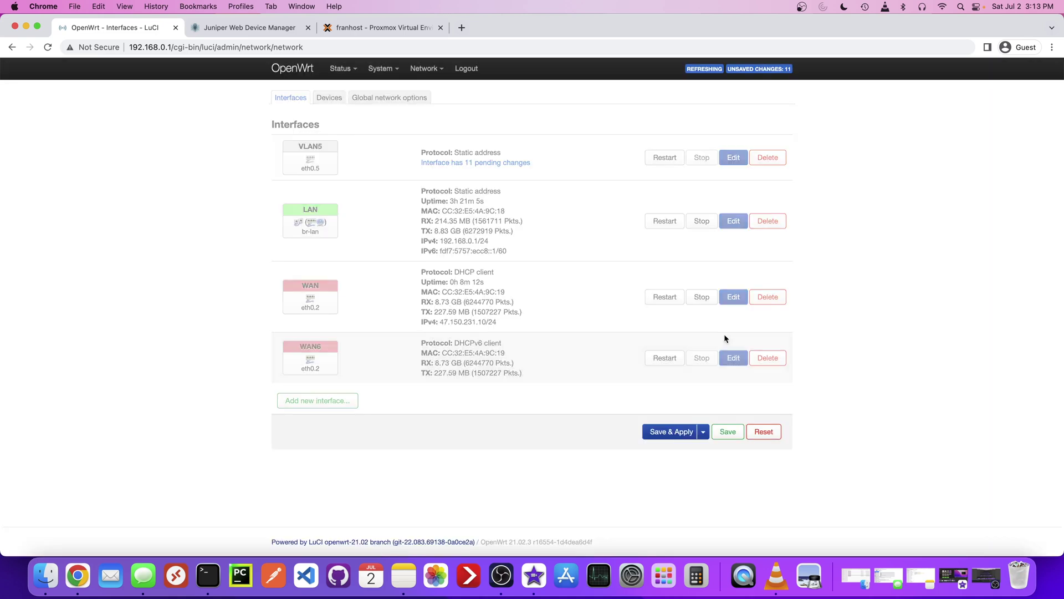
click(669, 432)
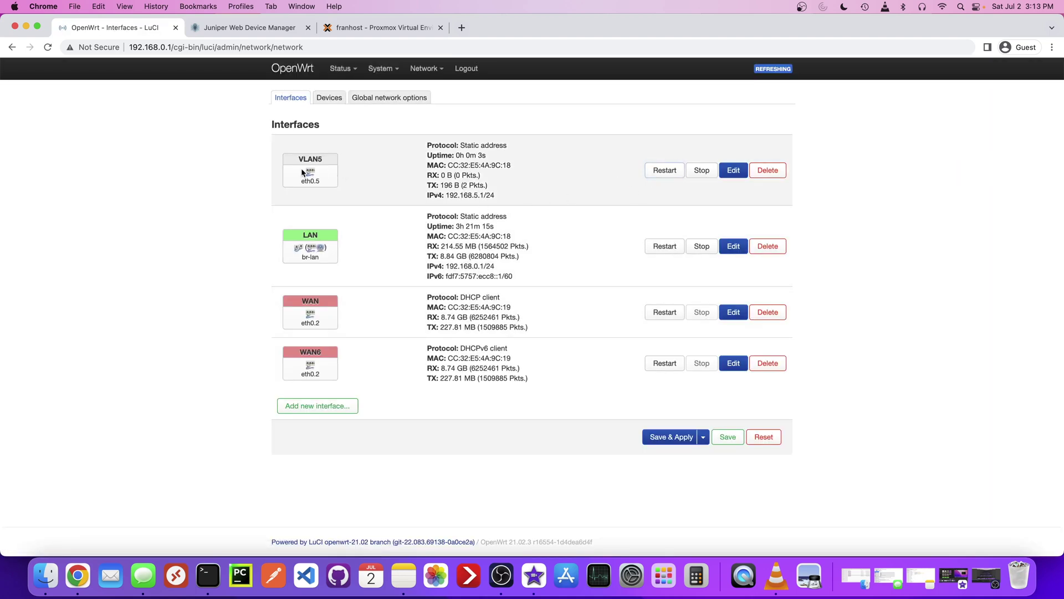
Go to the Network > Switch VLAN configuration page.
mouse_move(334, 190)
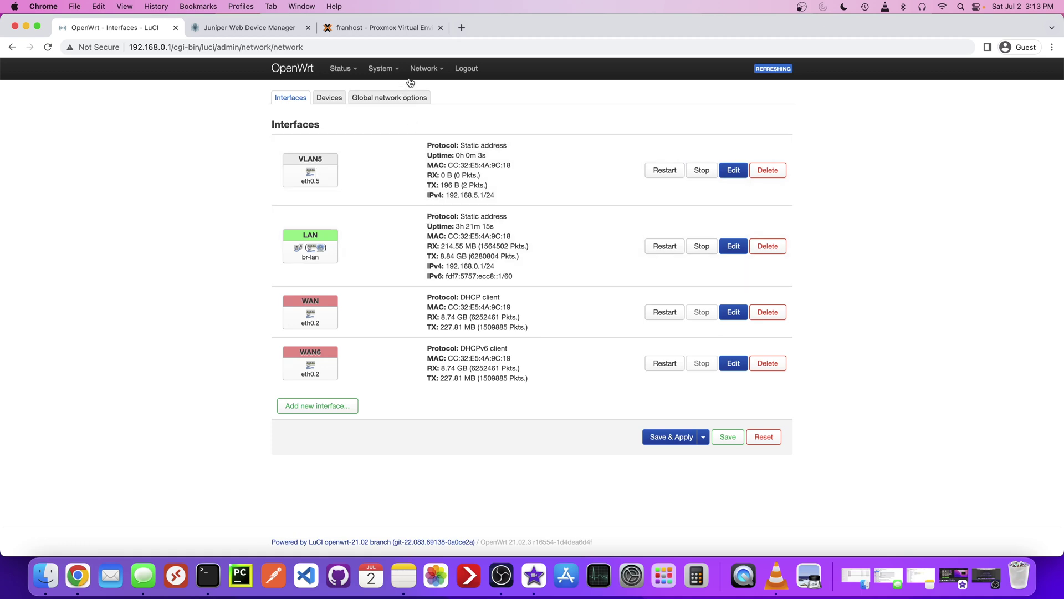
mouse_move(425, 68)
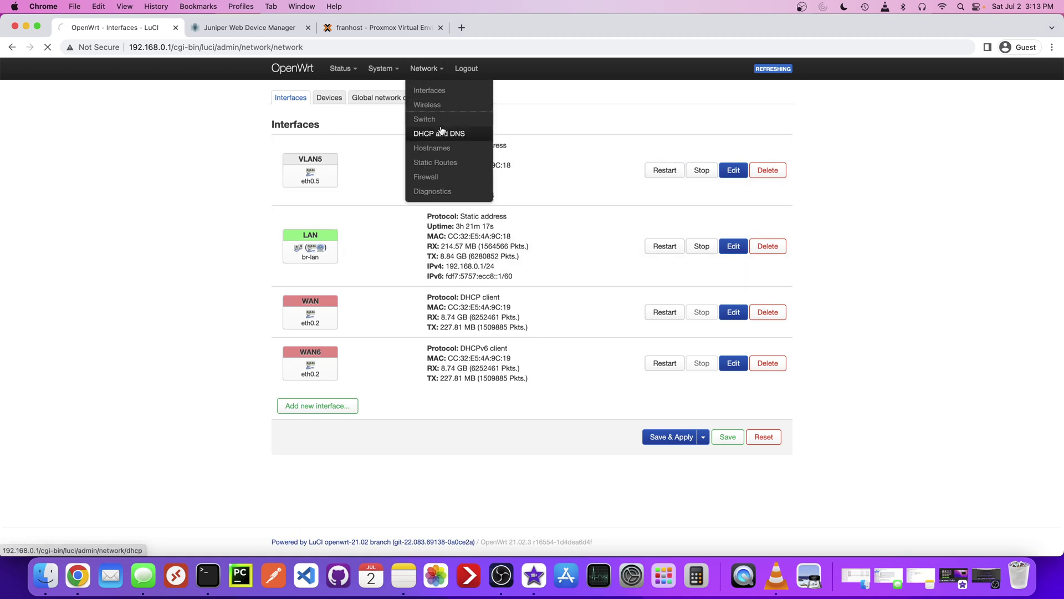
click(432, 122)
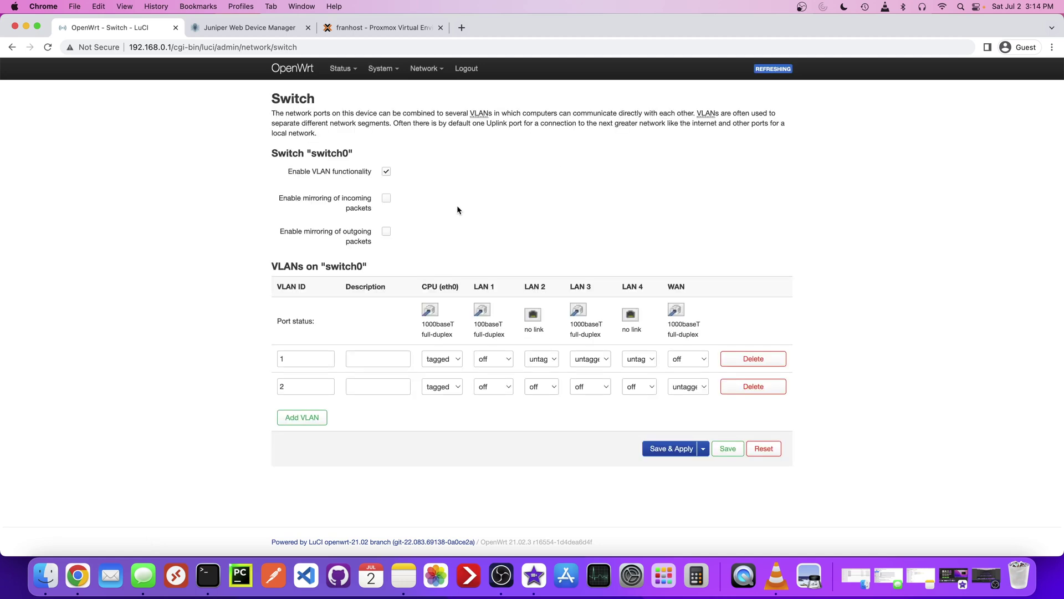
Add a new switch VLAN with ID 5 and description VLAN5.
click(312, 417)
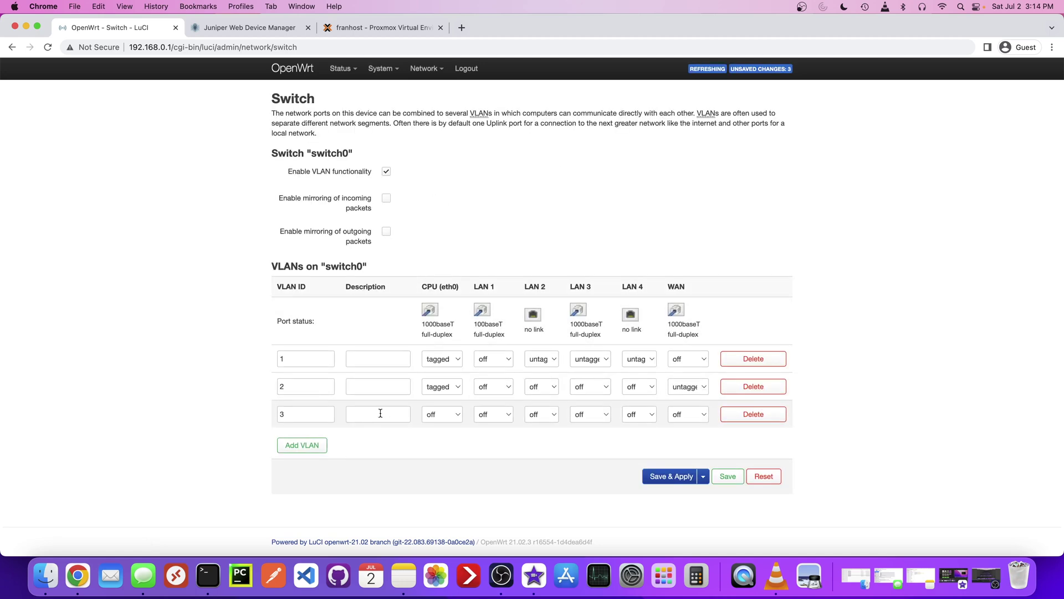
drag(283, 414, 273, 417)
text(5)
click(365, 411)
text(VLAN5)
Tag CPU, LAN 3 and WAN on VLAN 5, leave LAN 1 off, and apply.
click(435, 414)
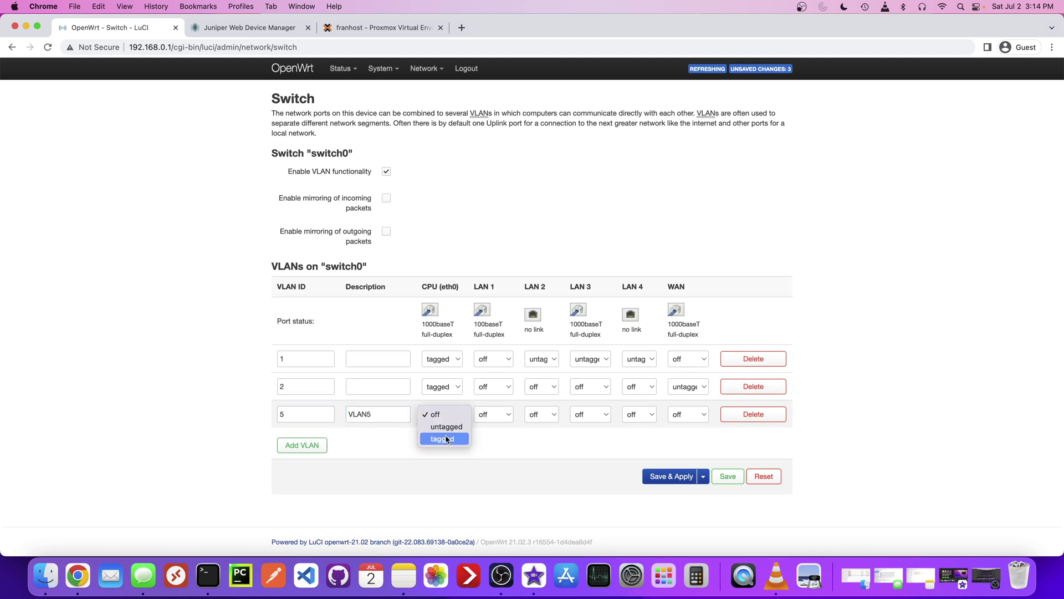
click(444, 438)
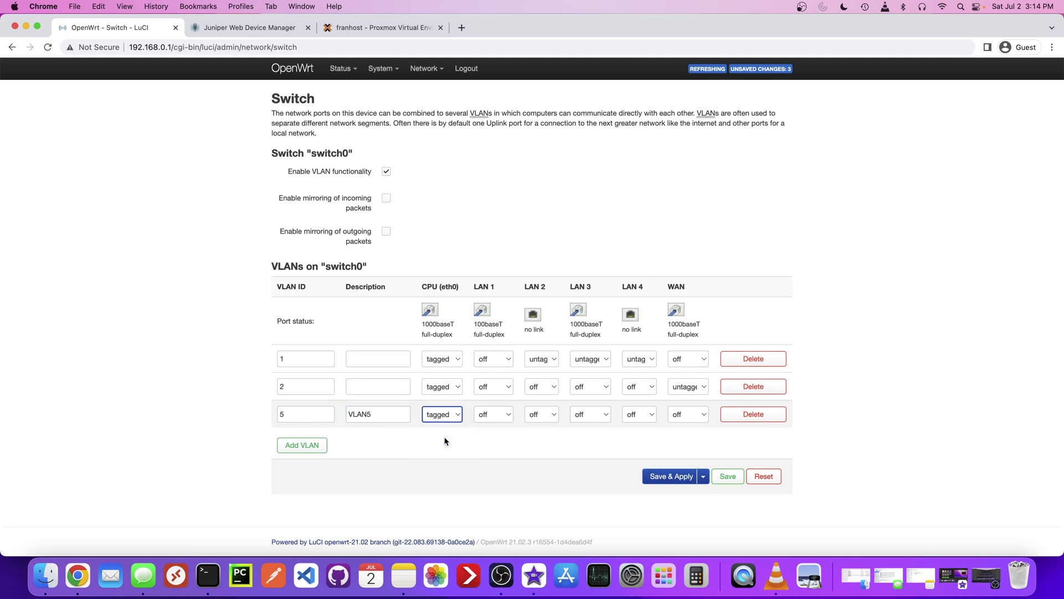
click(597, 417)
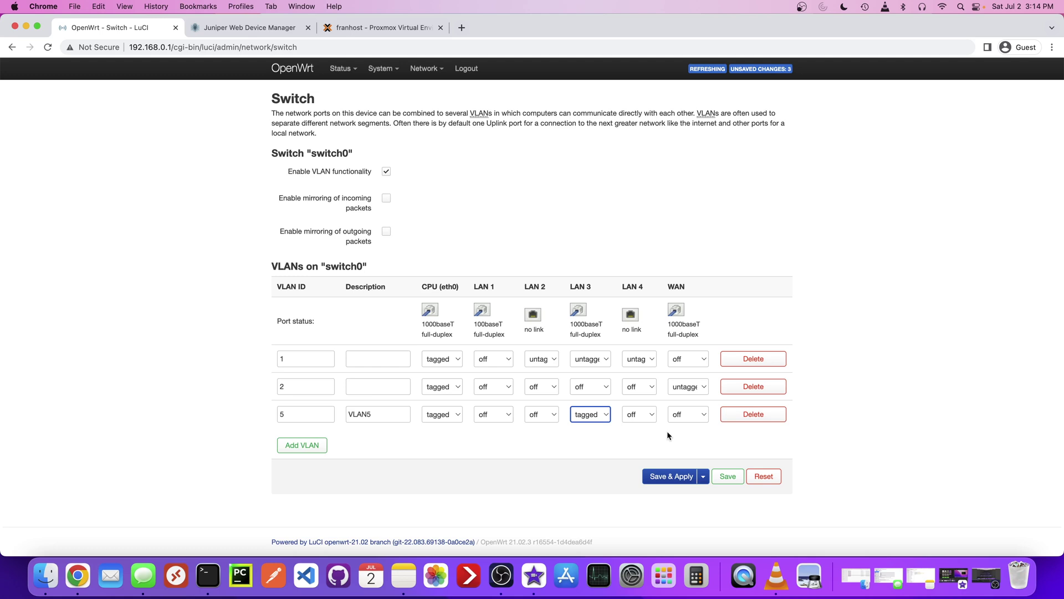
click(509, 414)
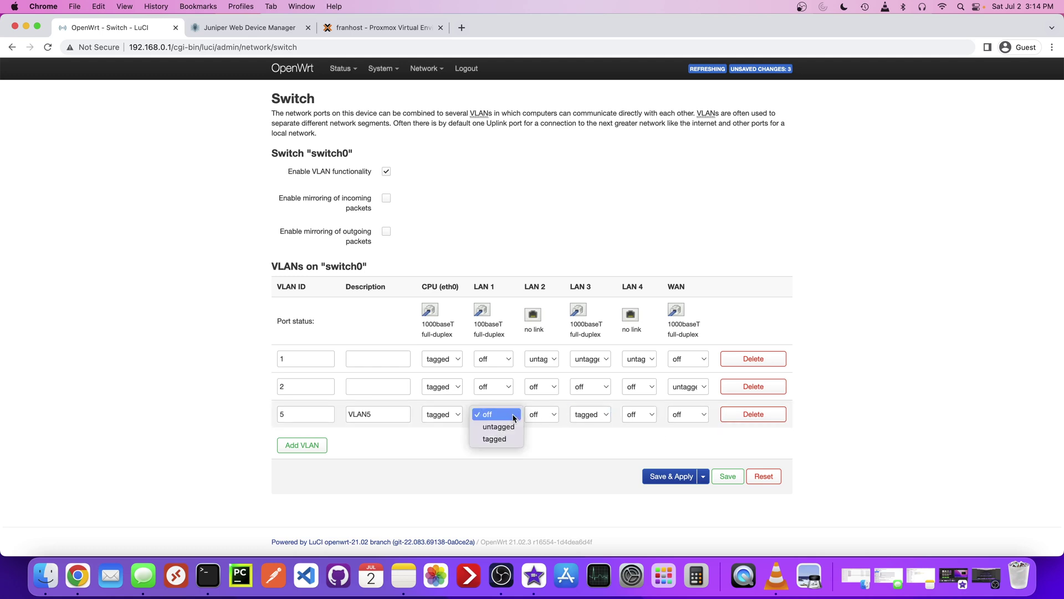
click(574, 437)
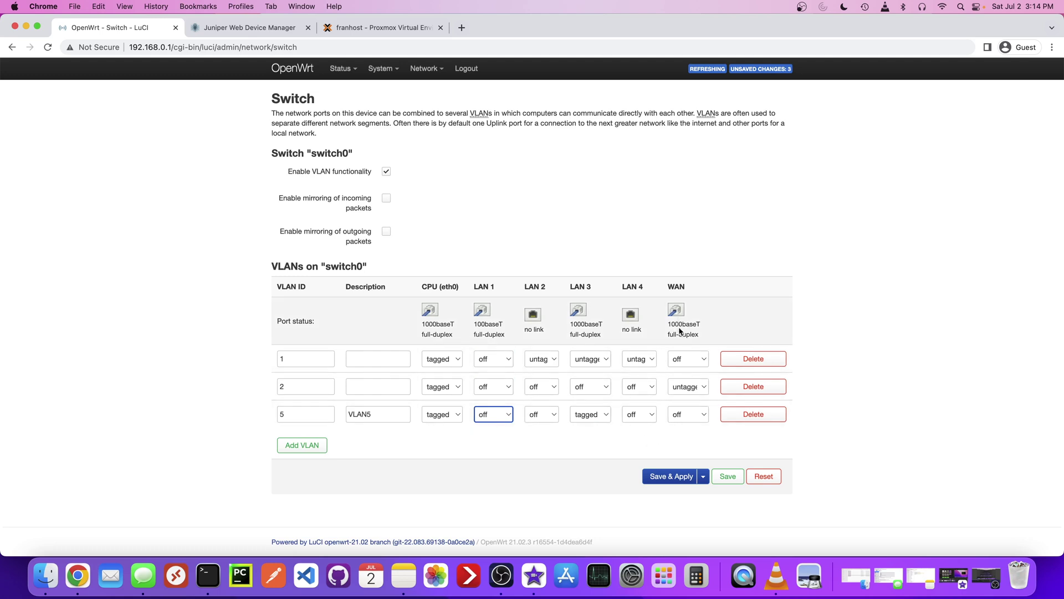
click(688, 415)
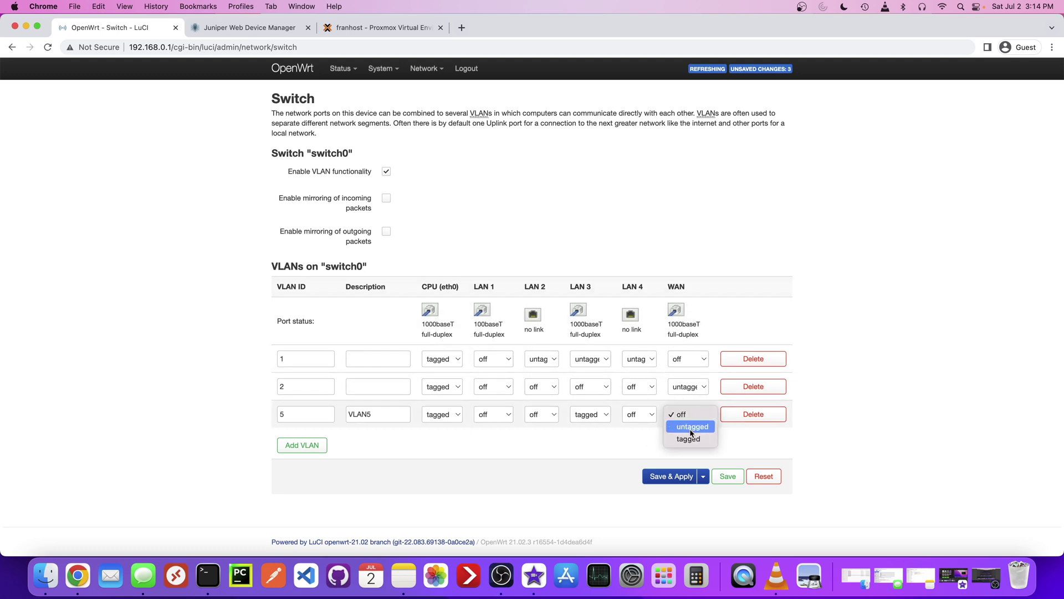
click(688, 435)
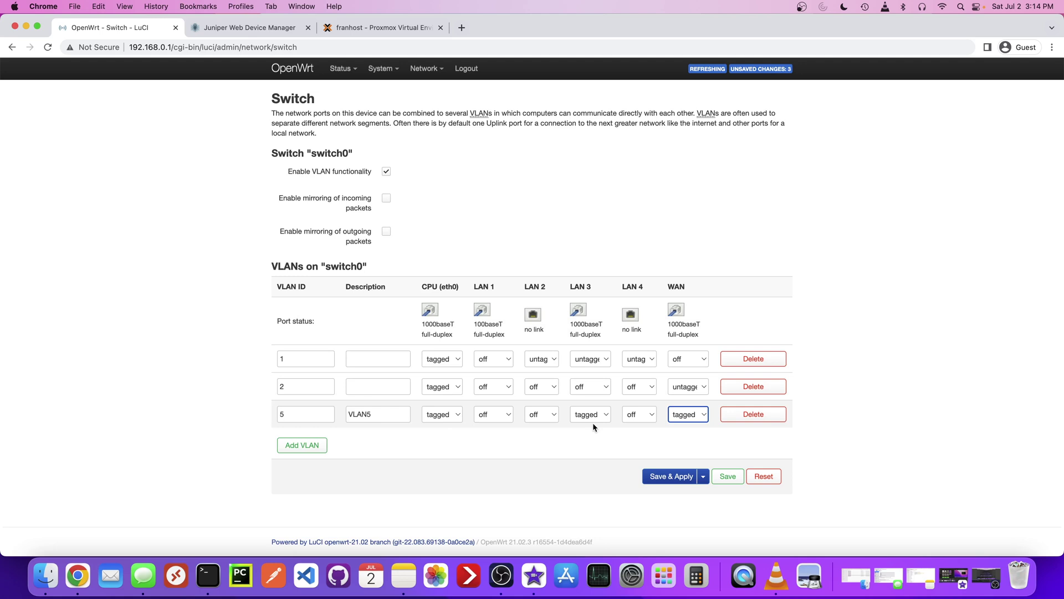
click(666, 480)
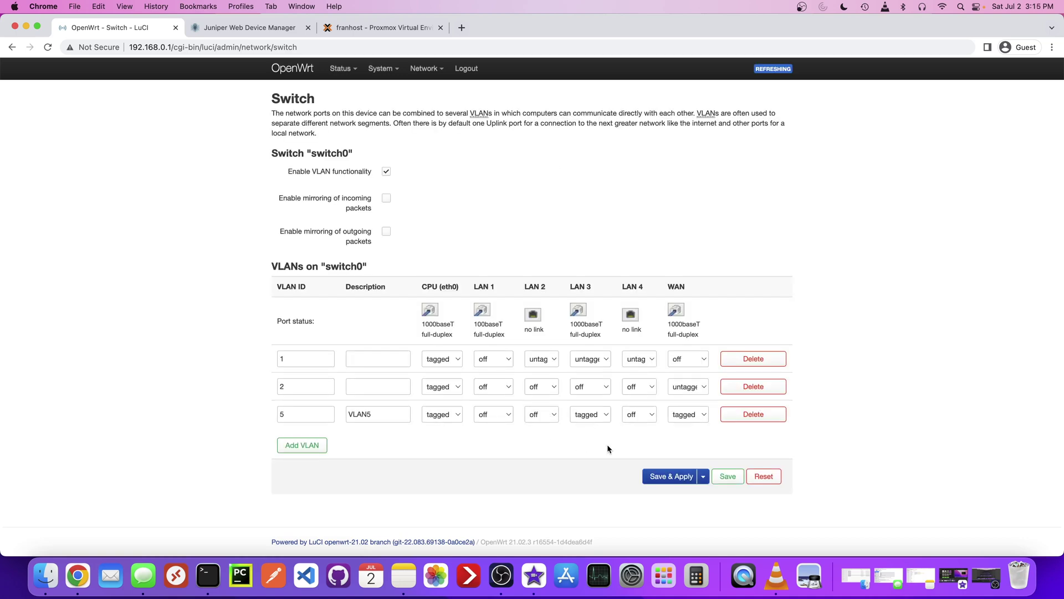
mouse_move(425, 70)
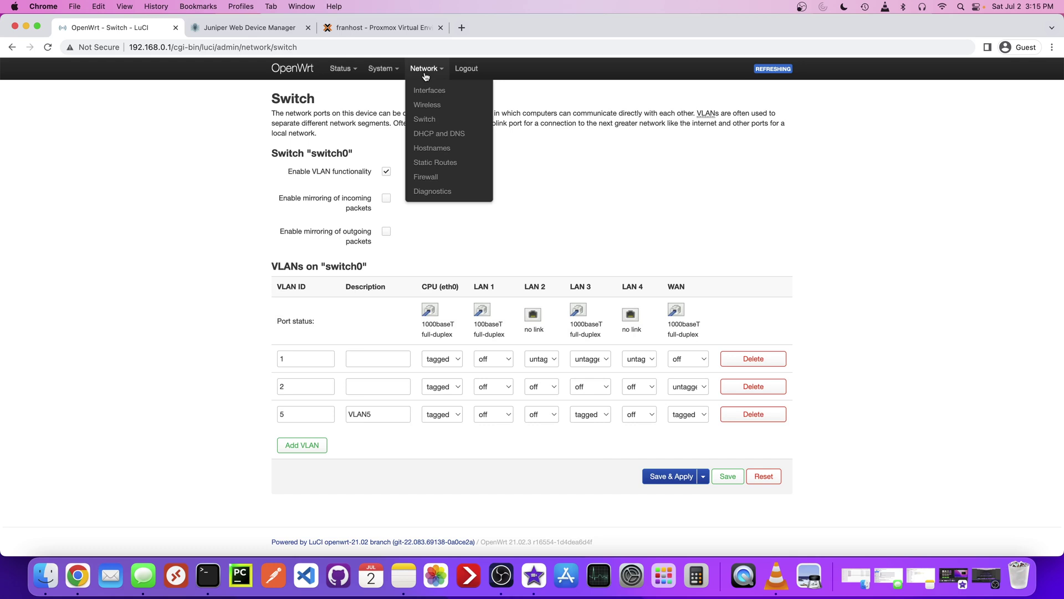
click(434, 178)
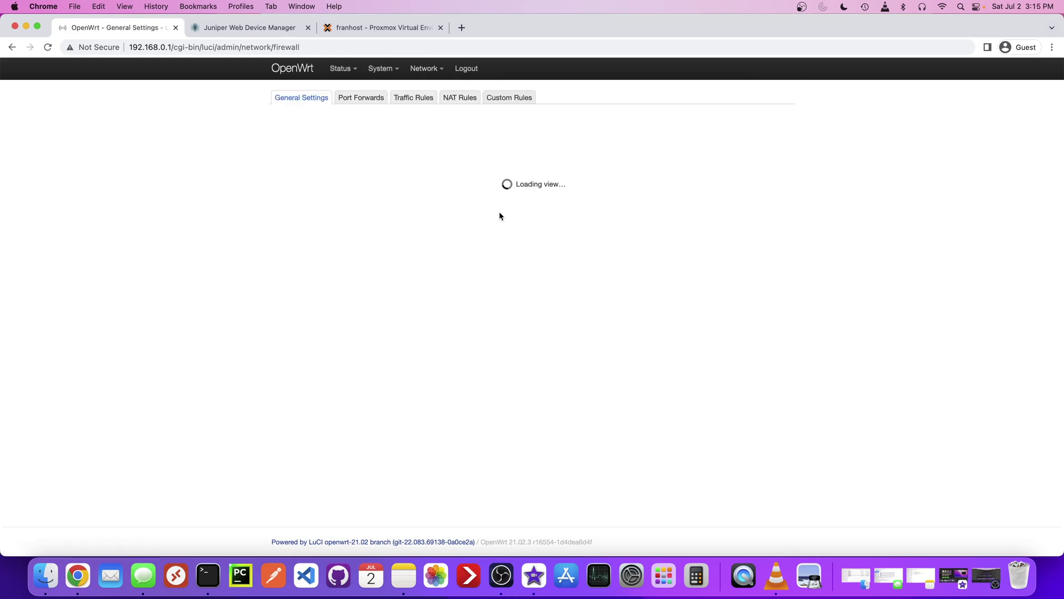
Add a new firewall zone named VLAN5 with input policy reject.
scroll(224, 369, down, 2)
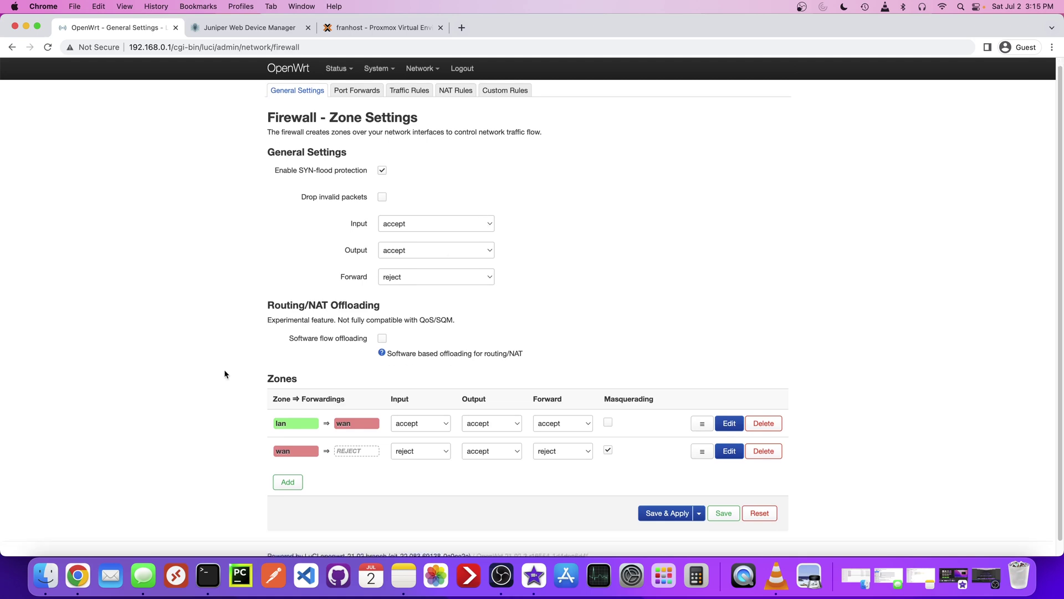
click(294, 480)
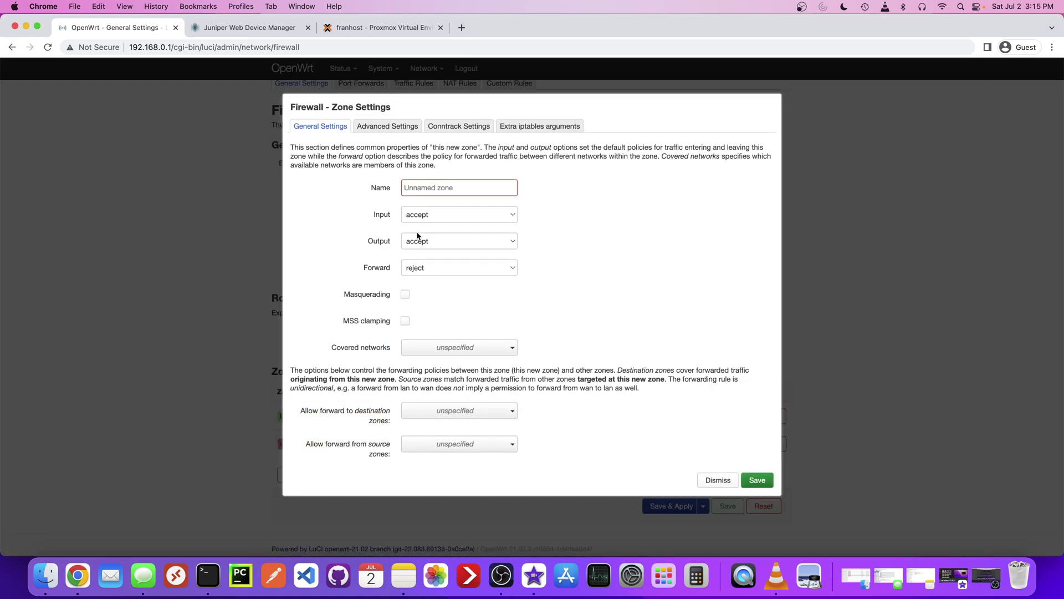
click(428, 194)
text(VLAN5)
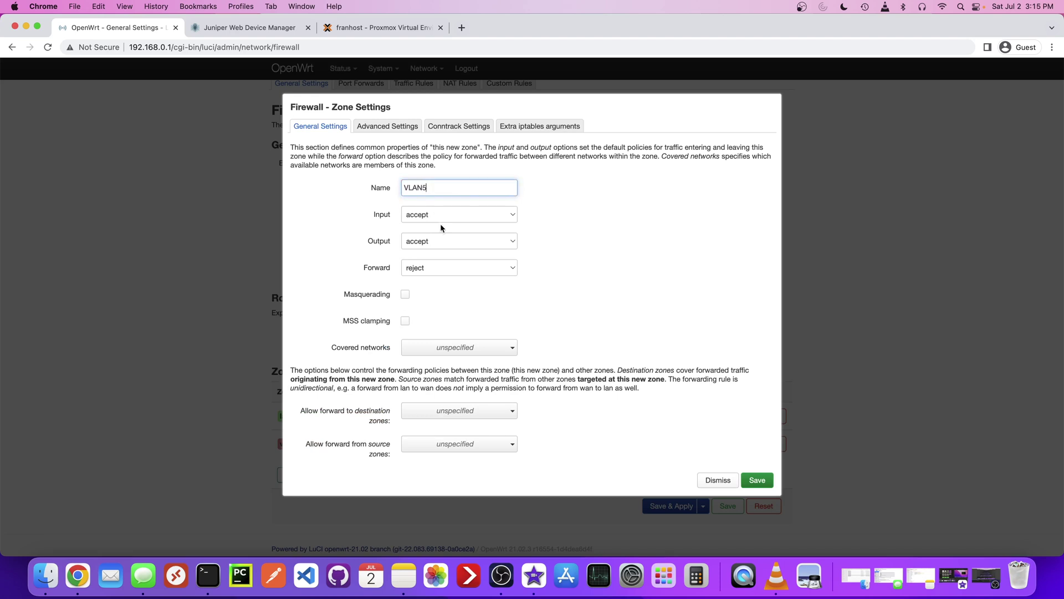
click(414, 213)
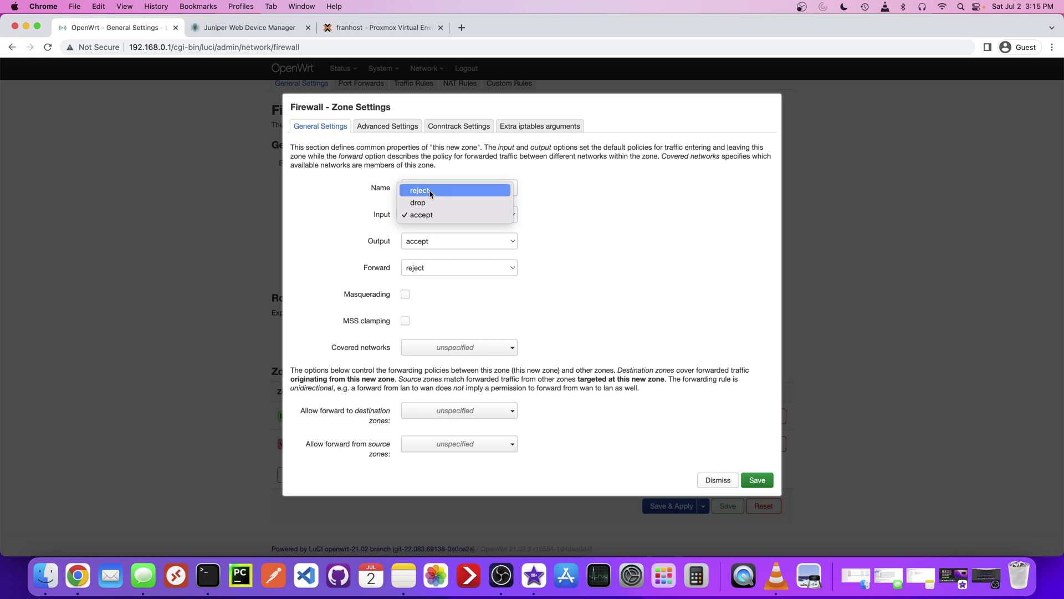
click(420, 190)
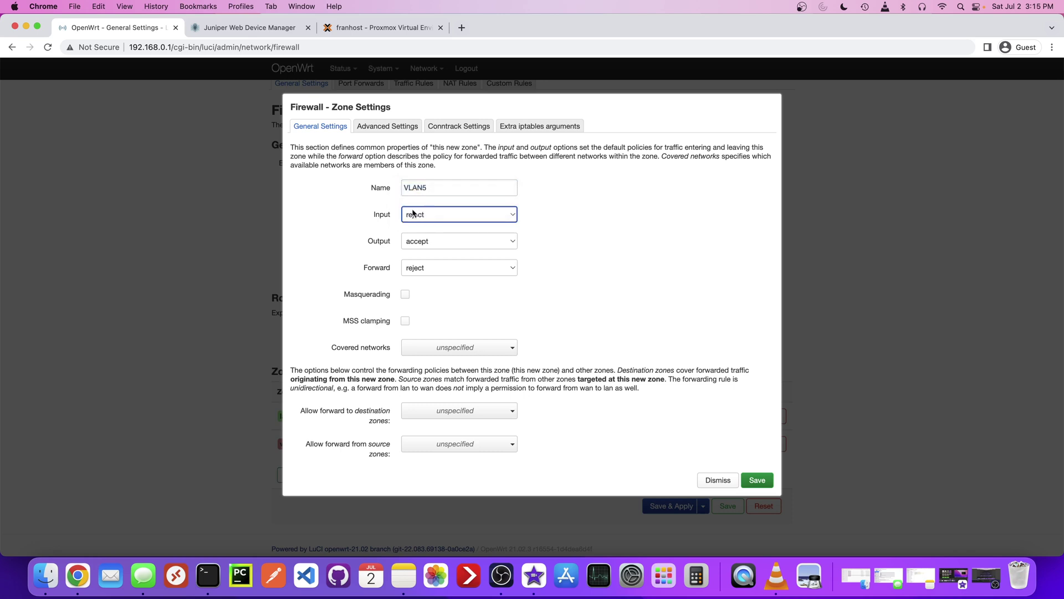
Allow the VLAN5 zone to forward to lan and wan, then save and apply.
click(495, 353)
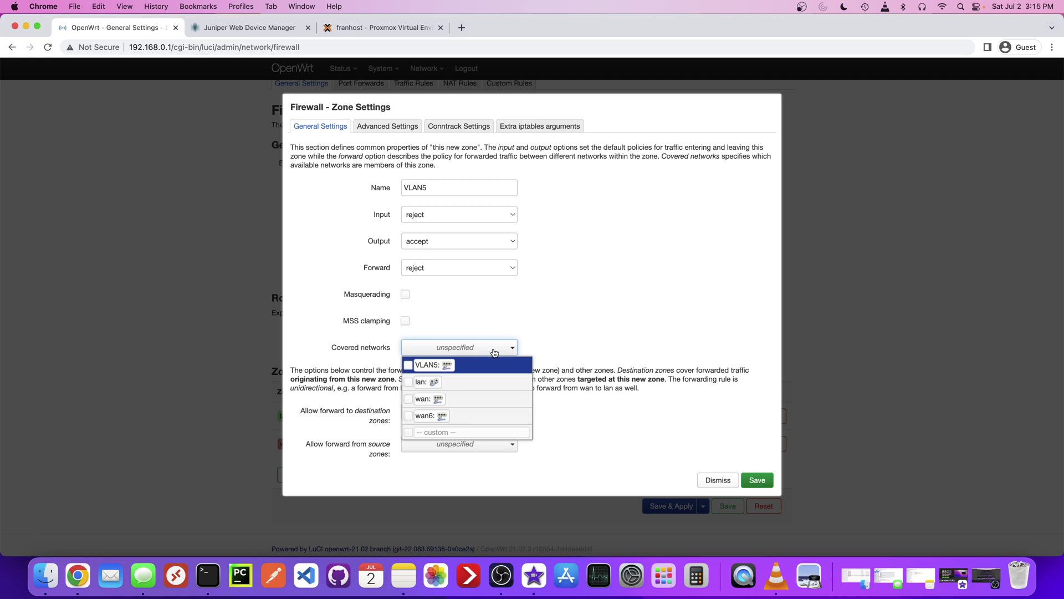
click(558, 345)
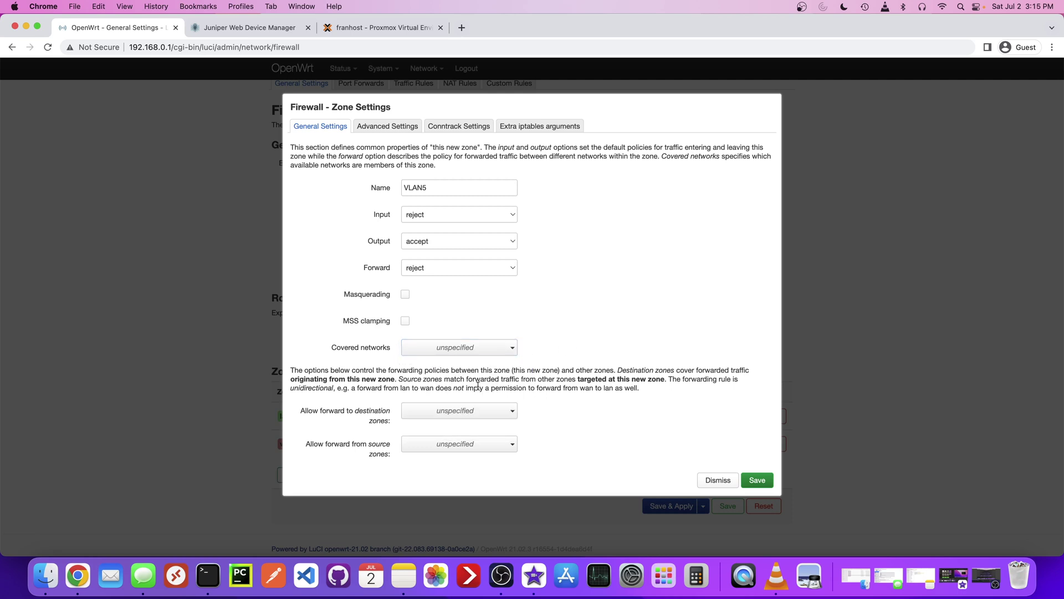
click(463, 413)
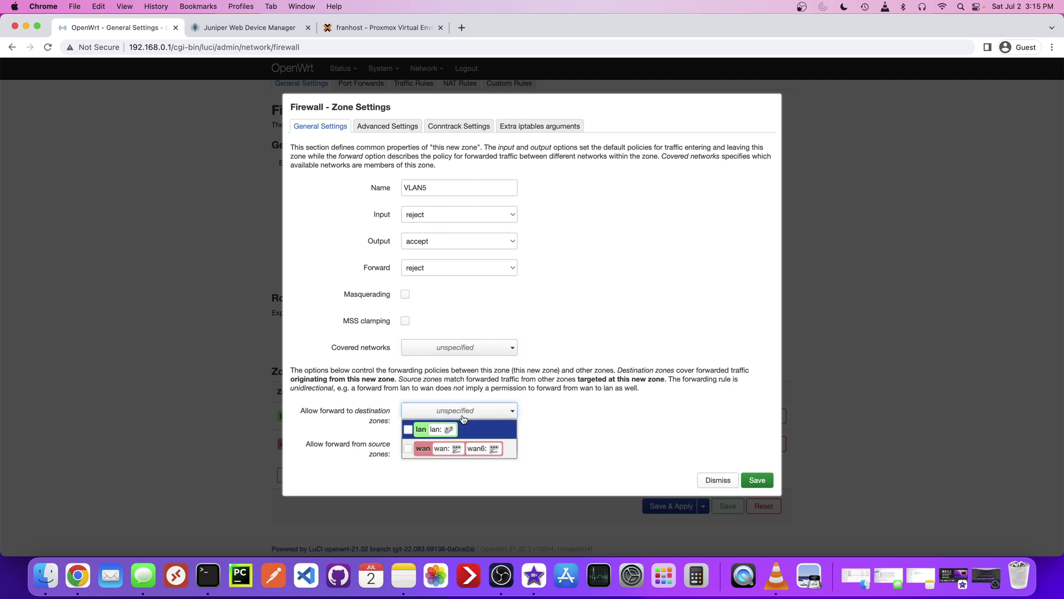
click(419, 450)
click(416, 429)
click(601, 415)
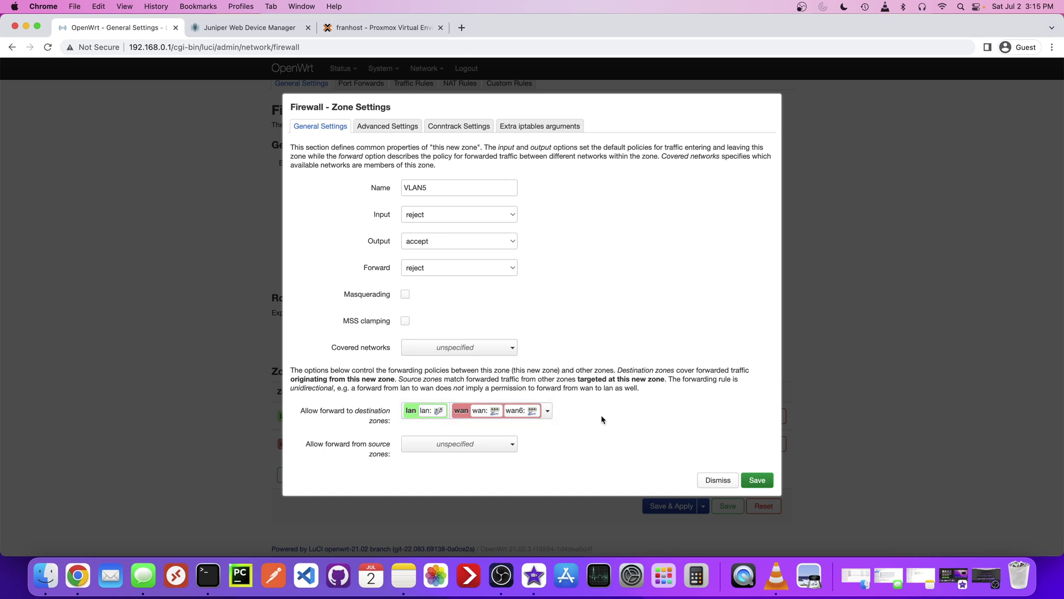
click(756, 478)
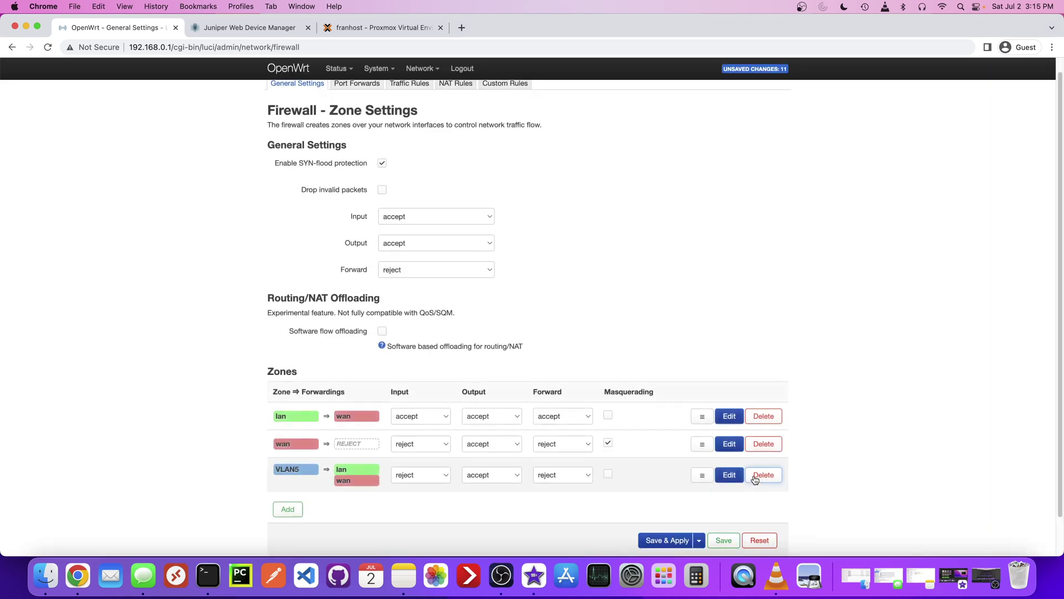
click(659, 542)
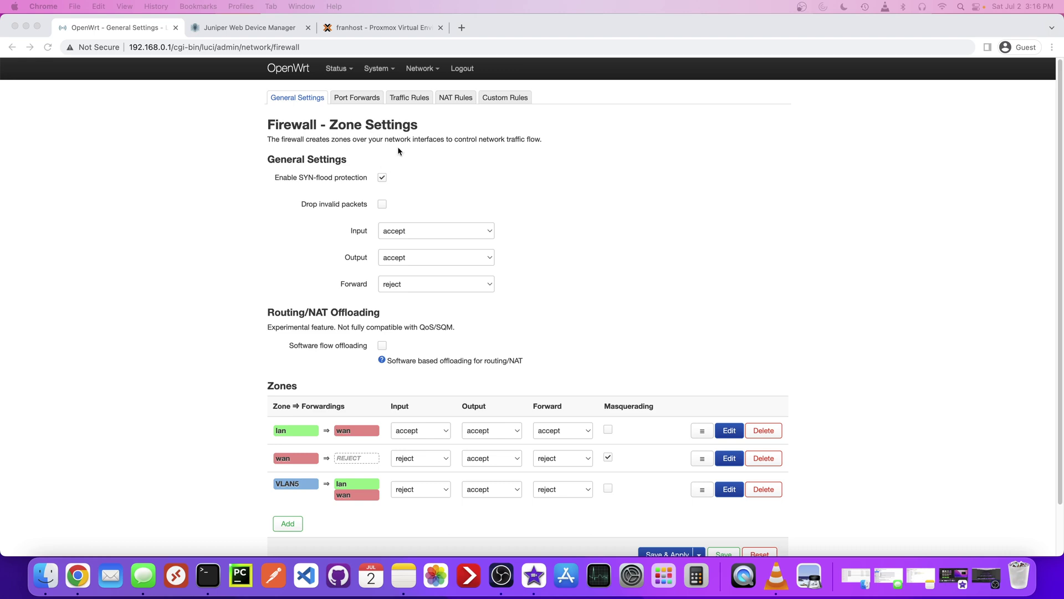
click(410, 100)
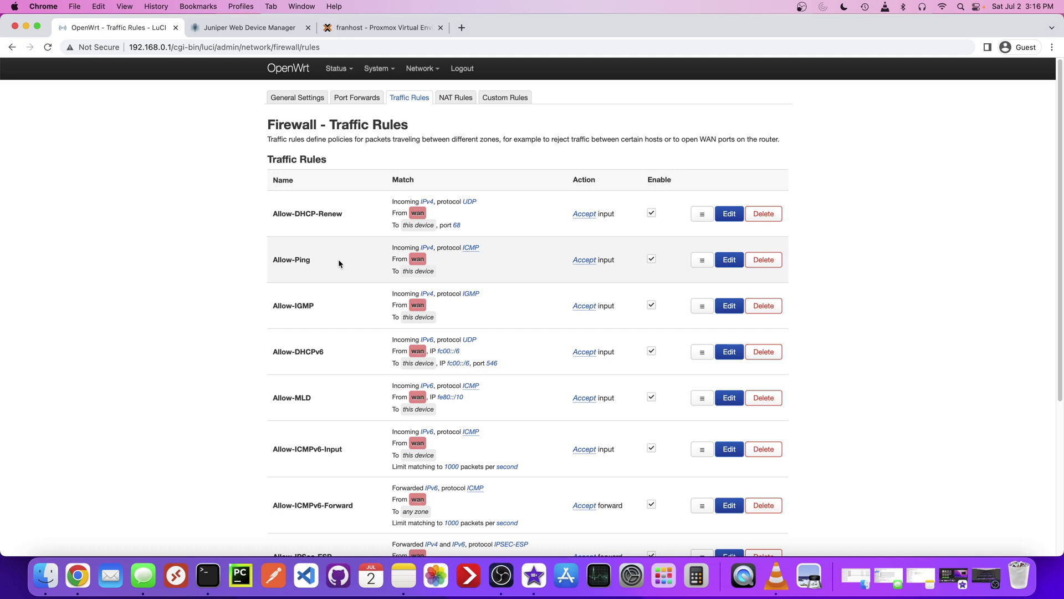
Add a new traffic rule named 'vlan5 dhcp and dns'.
scroll(338, 262, down, 5)
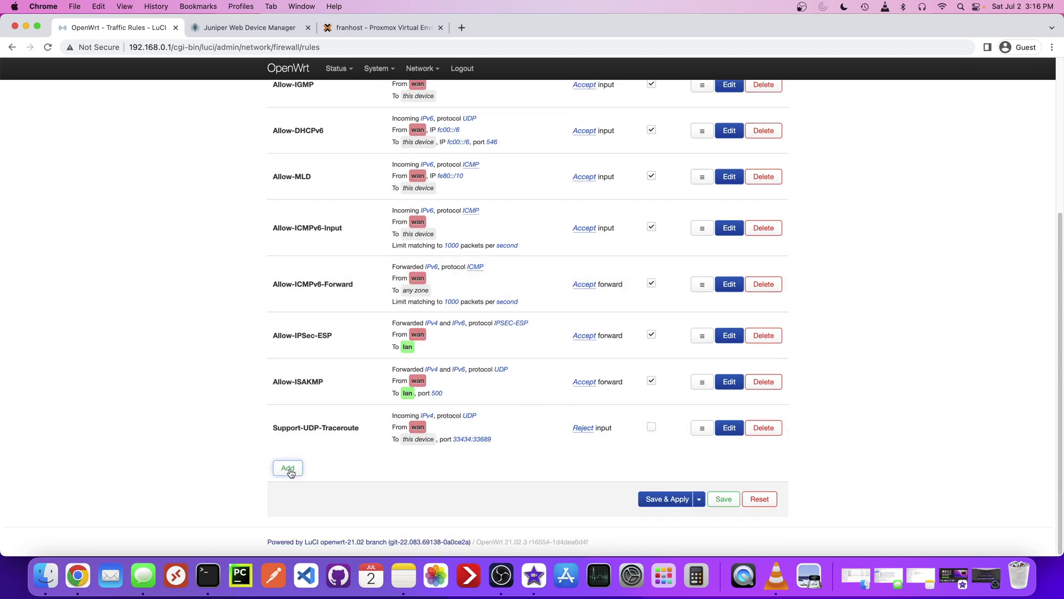
click(288, 469)
click(421, 149)
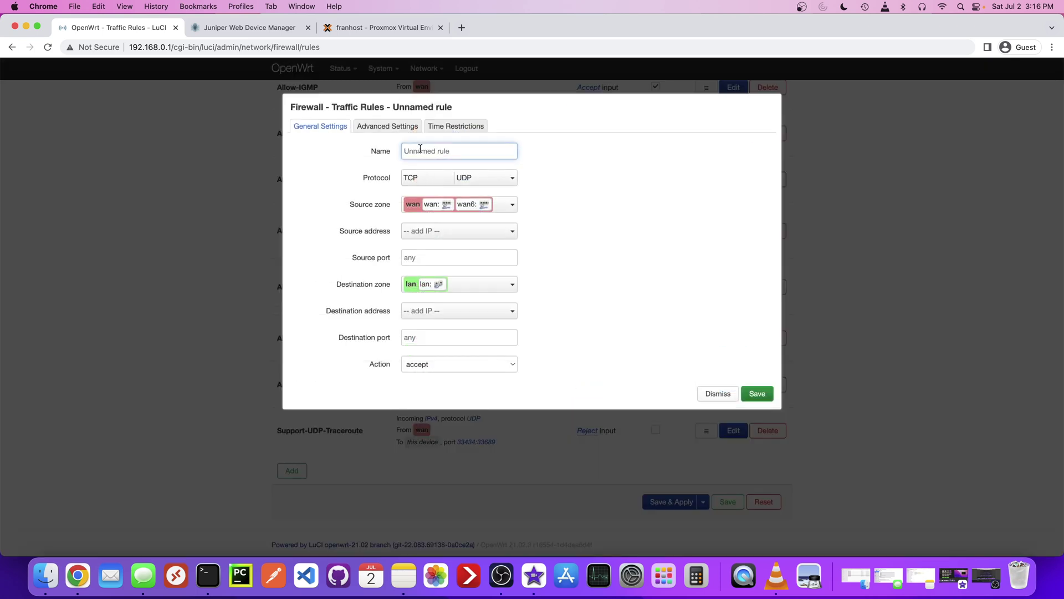
text(vlan5 dhcp and dn)
Set source zone VLAN5, destination Device, and destination ports 53, 67, 68.
click(504, 204)
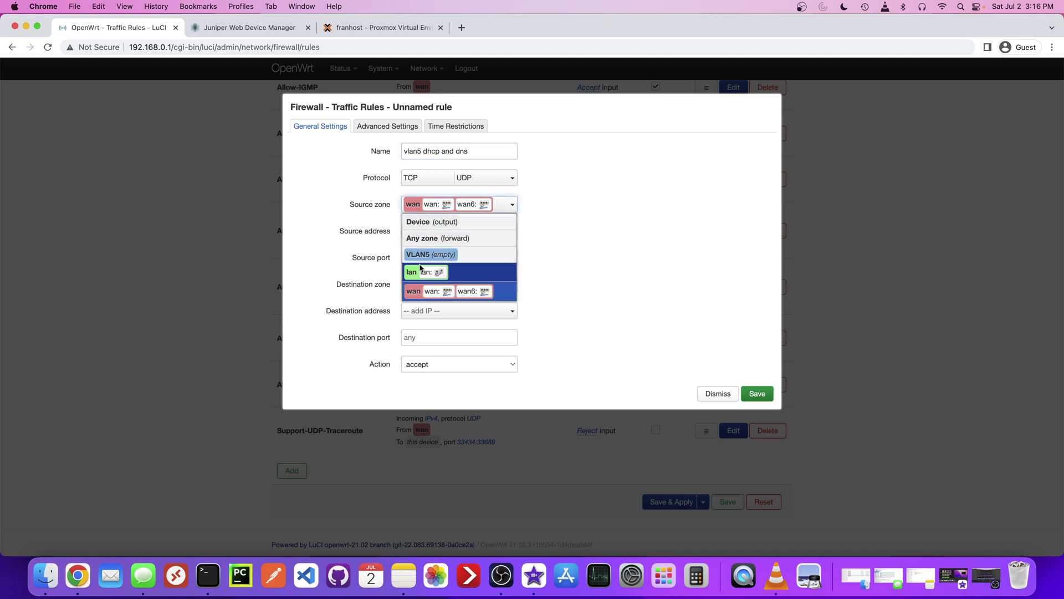
click(418, 254)
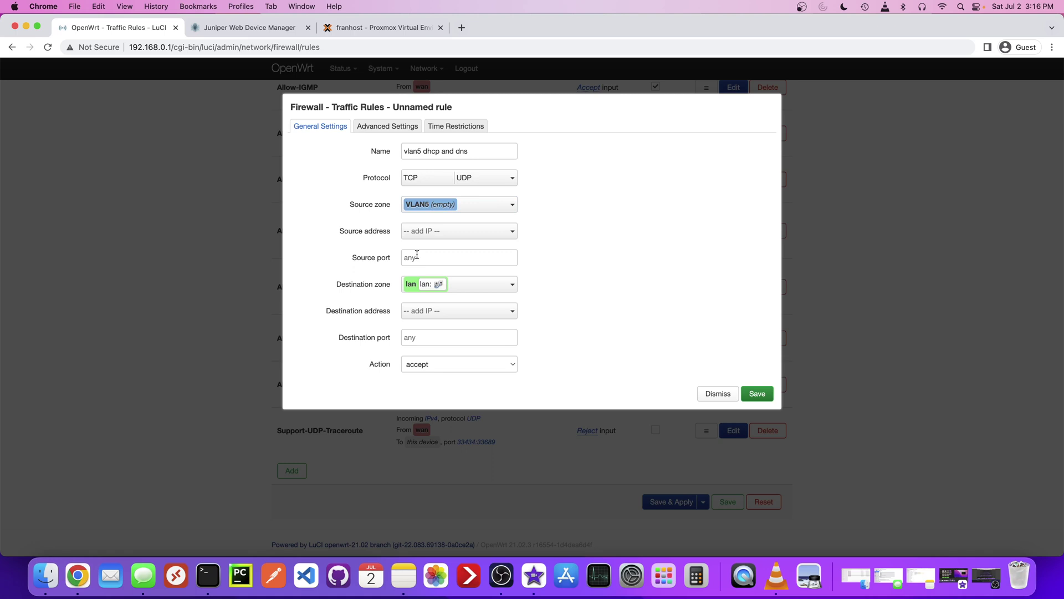
click(473, 286)
click(457, 299)
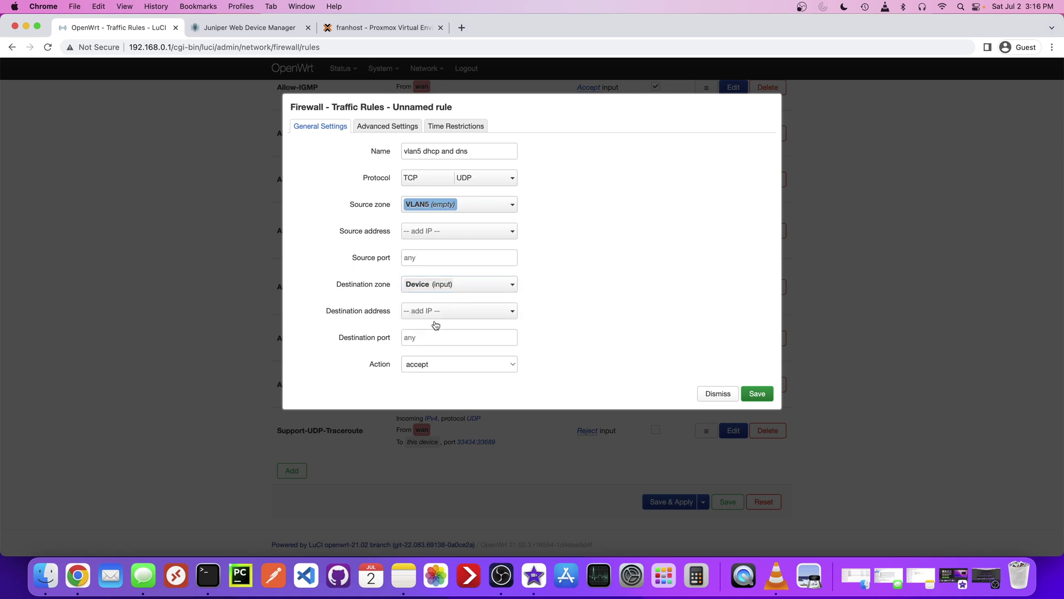
click(422, 337)
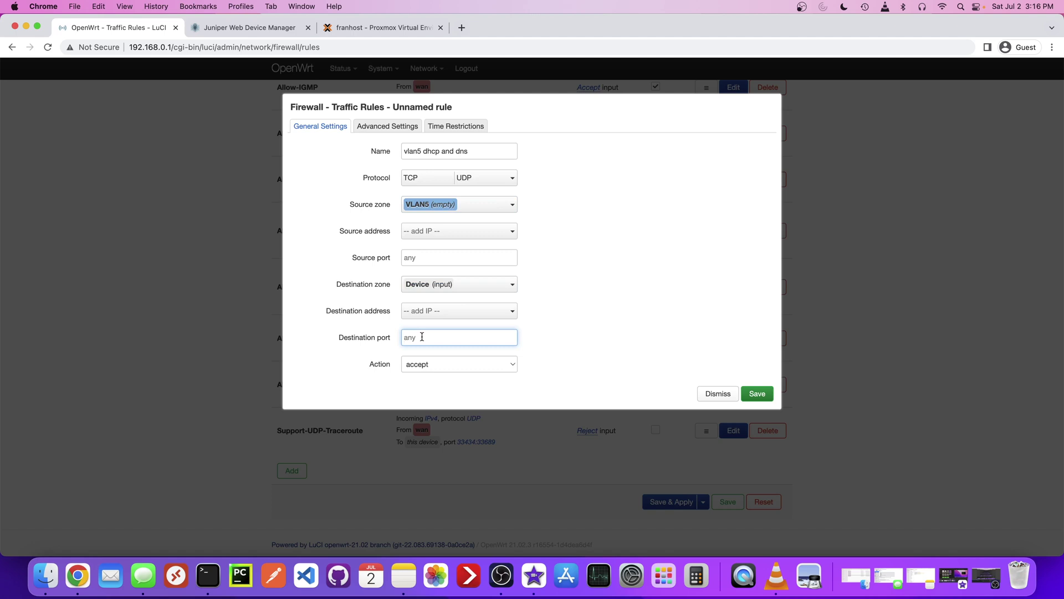
text(53 67 68)
Save the rule and apply the firewall changes.
click(758, 393)
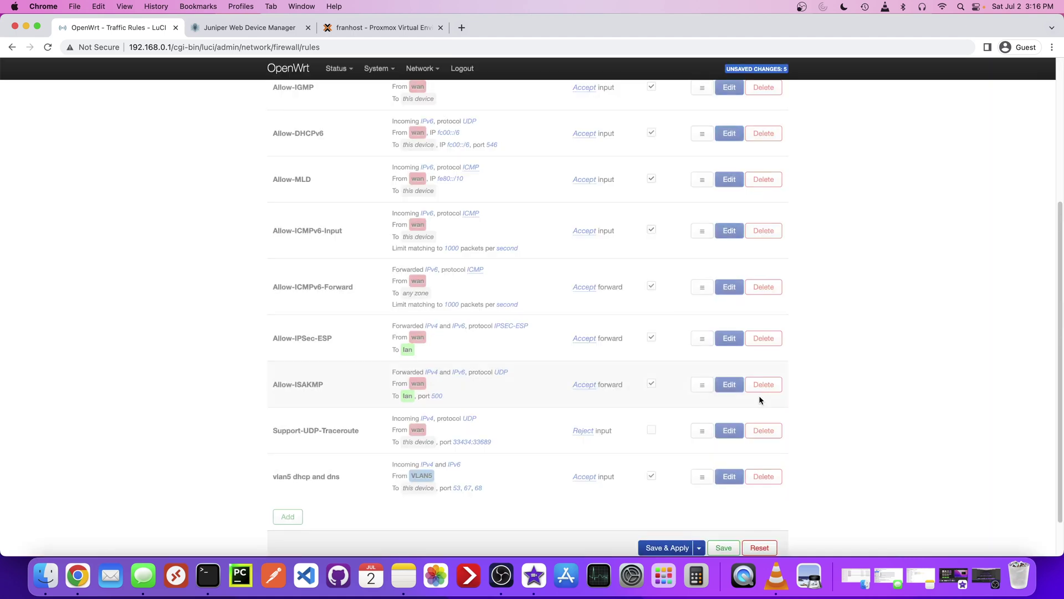
scroll(706, 501, down, 1)
click(674, 522)
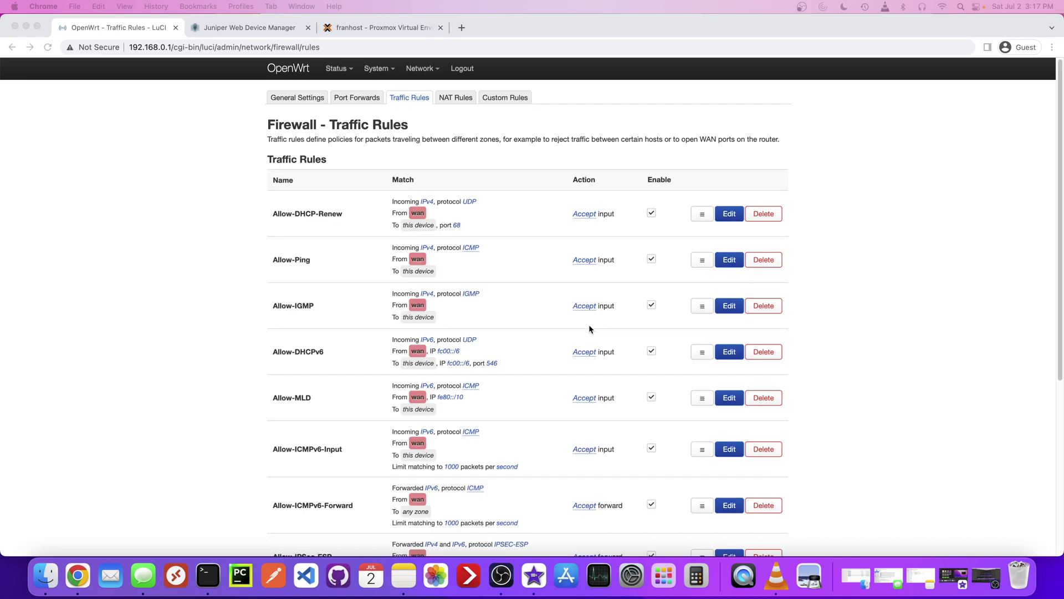
scroll(500, 260, down, 10)
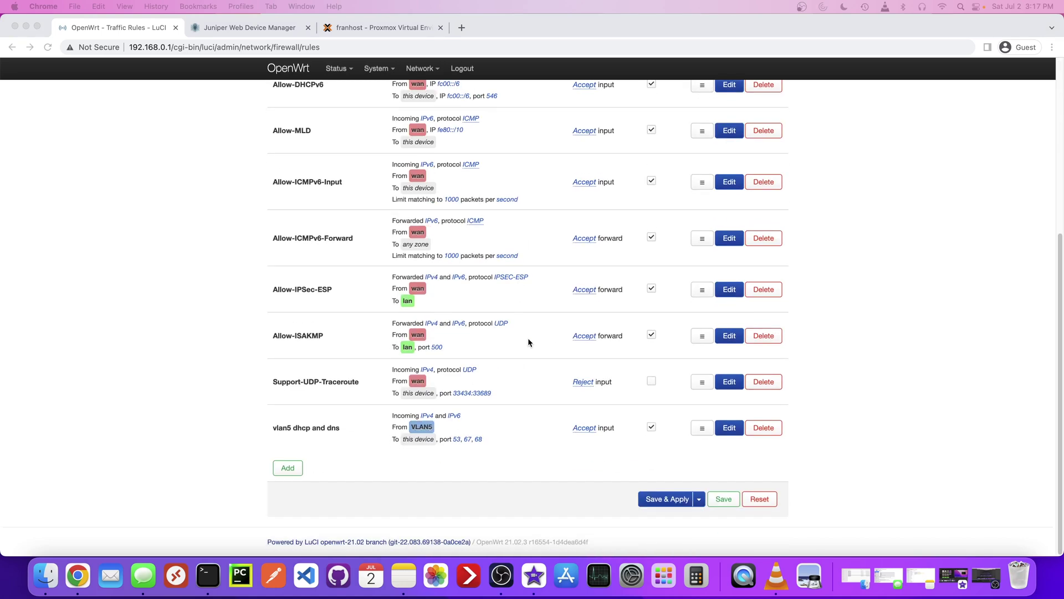
scroll(536, 357, up, 5)
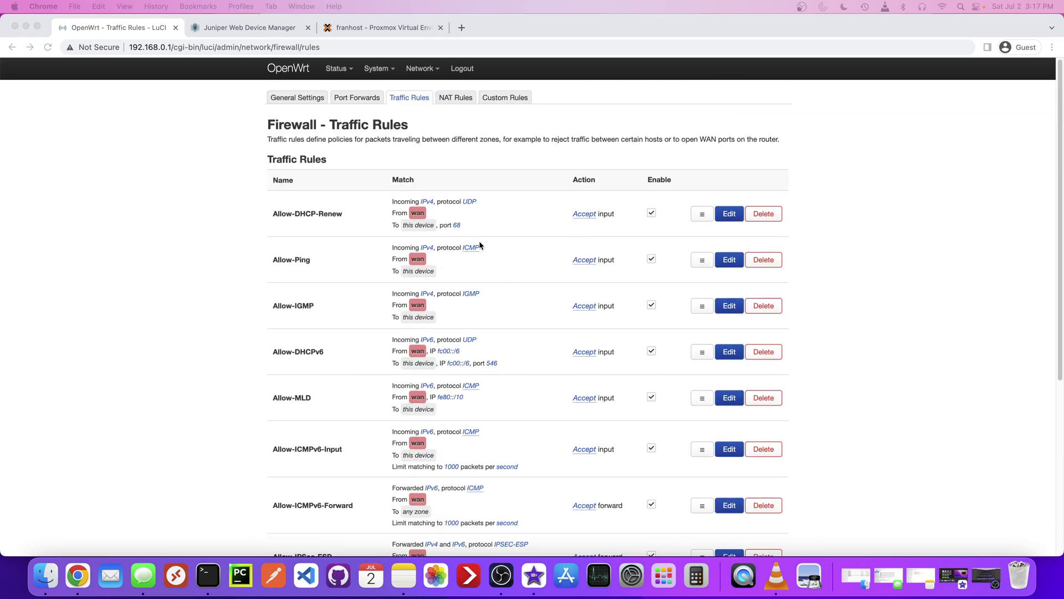
click(361, 28)
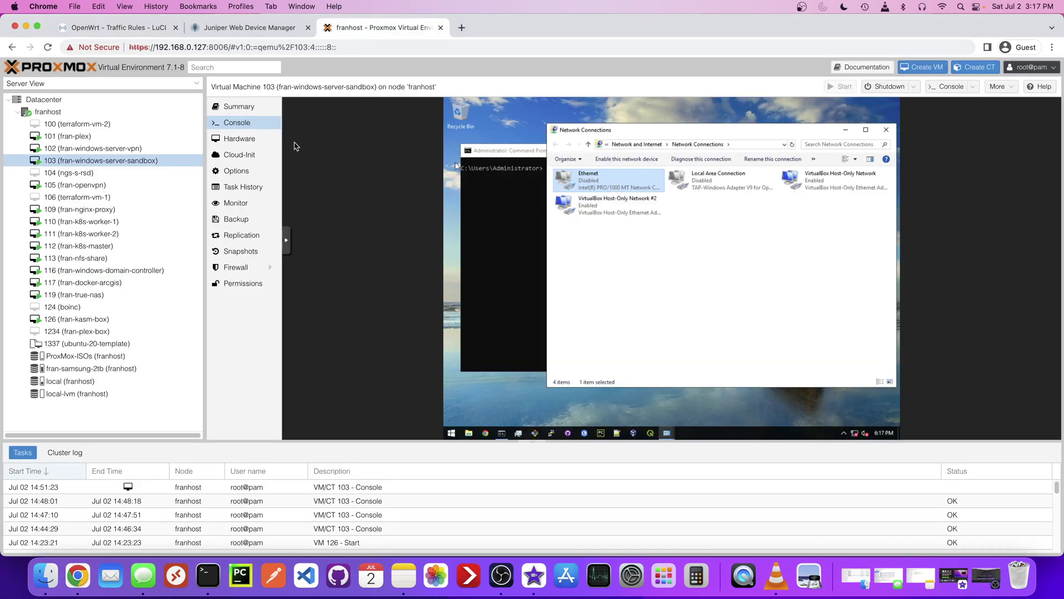
Enable the VM's Ethernet adapter and check ipconfig shows 192.168.5.169, gateway 192.168.5.1.
right_click(574, 173)
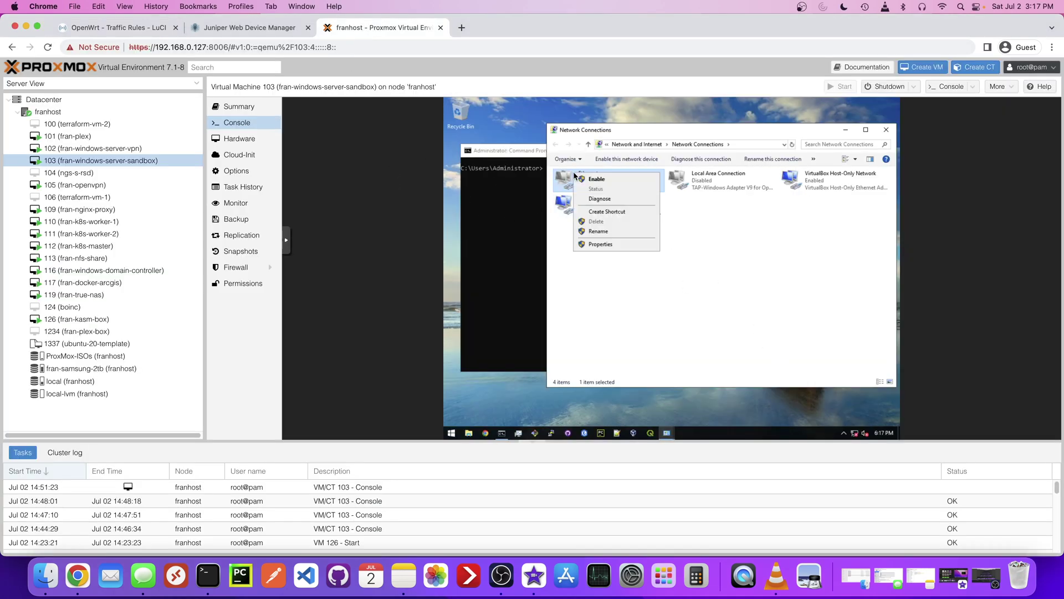
click(592, 179)
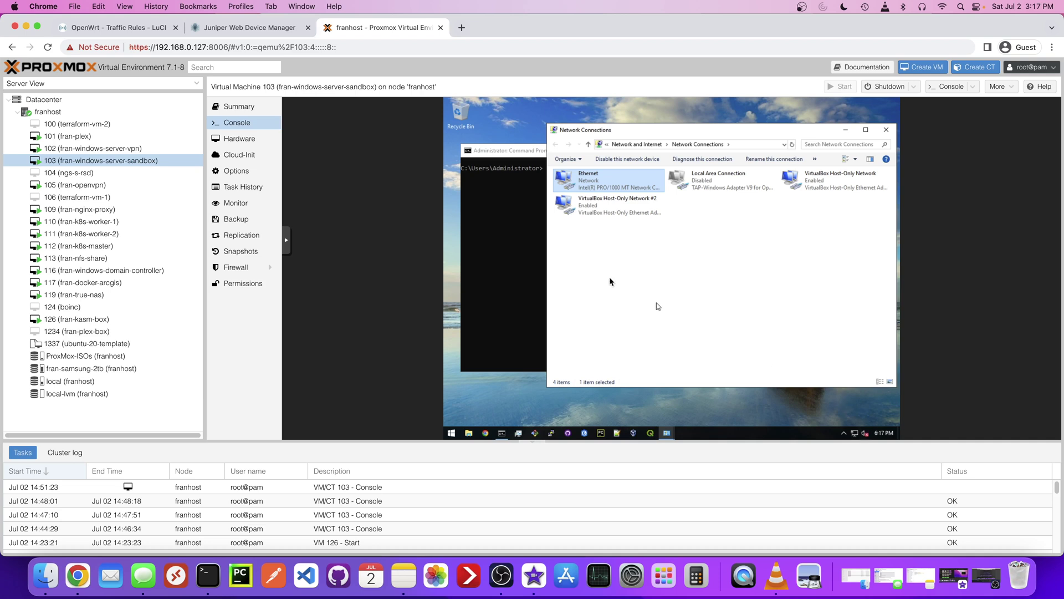
click(510, 244)
text(ipc)
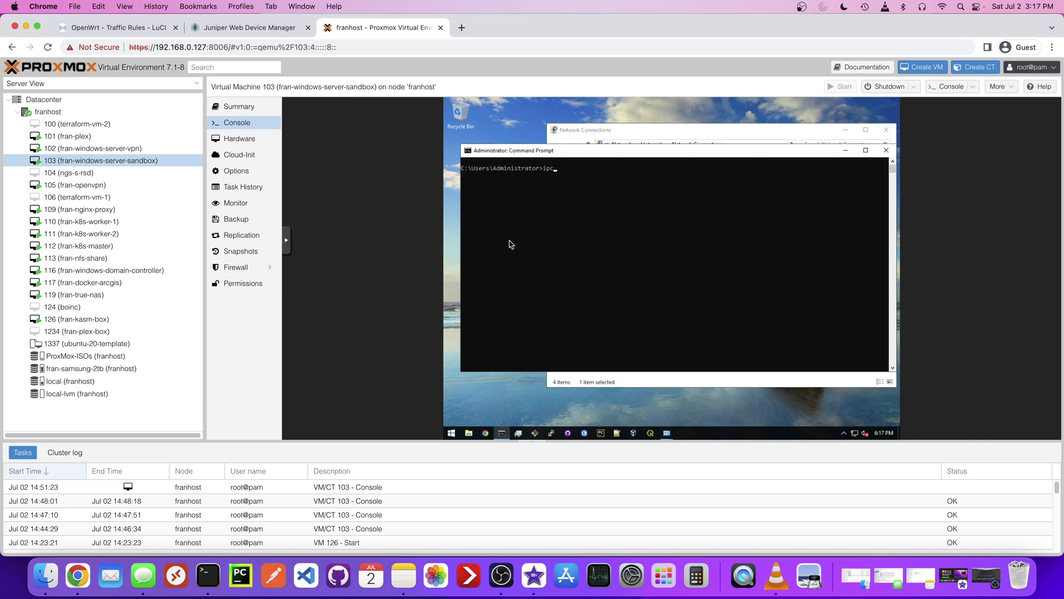
text(onfig)
key(Return)
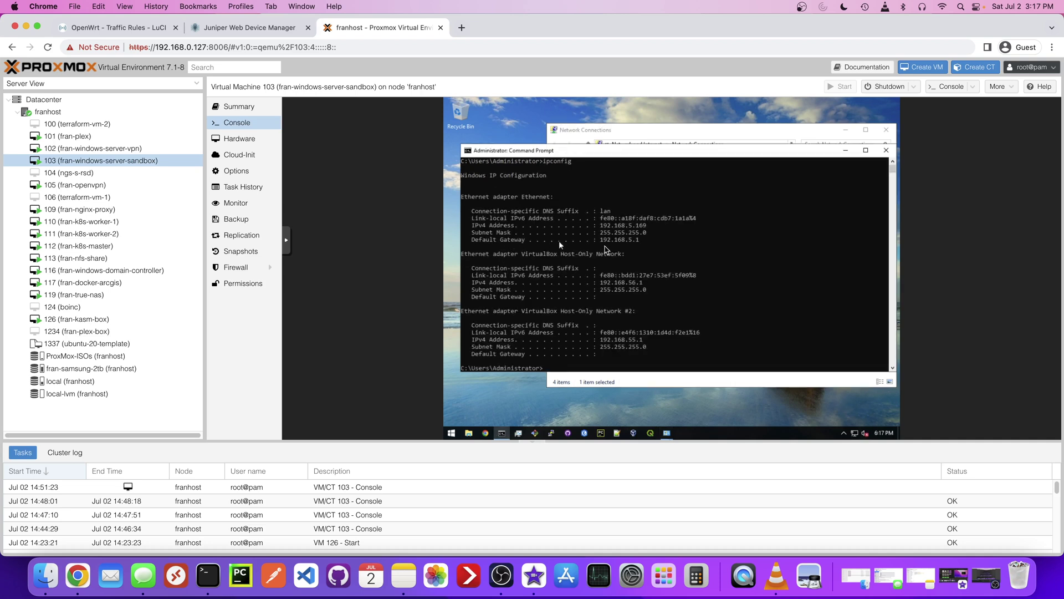
drag(598, 226, 651, 230)
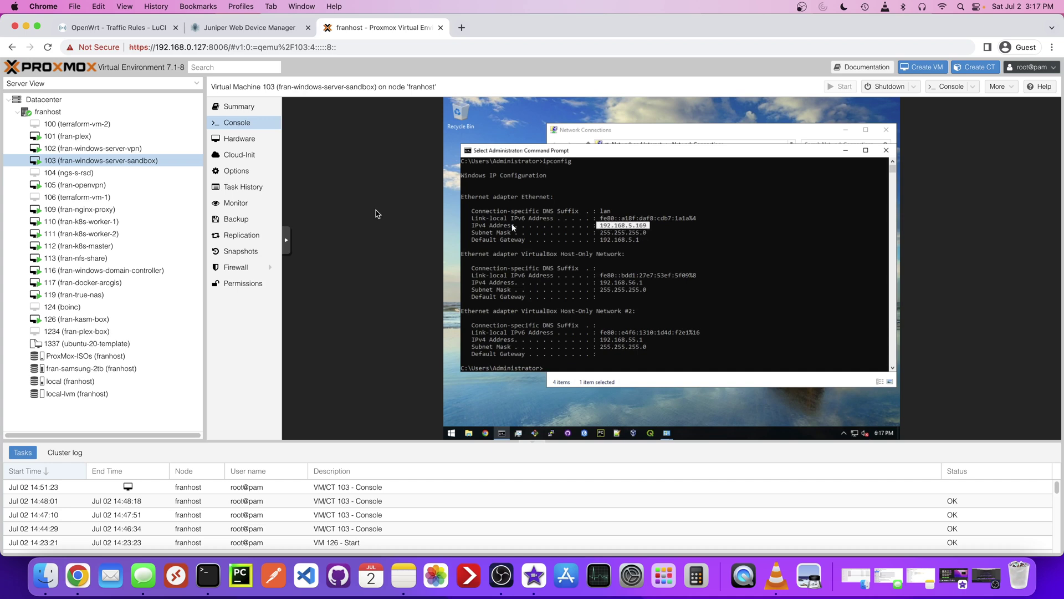
click(239, 140)
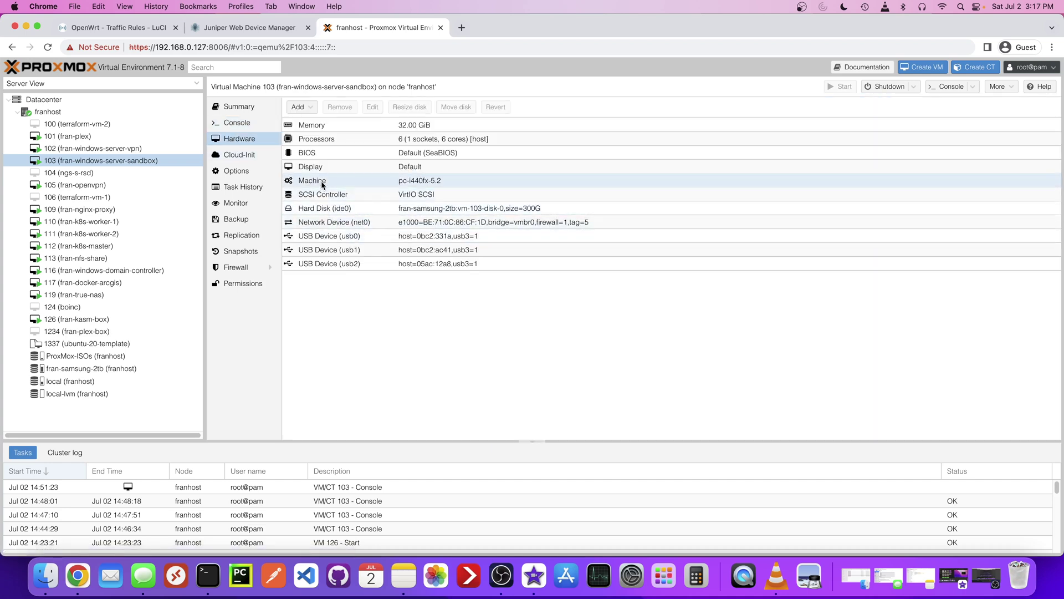
Confirm net0 has VLAN tag 5, then open the VM console and a new Chrome tab.
click(344, 221)
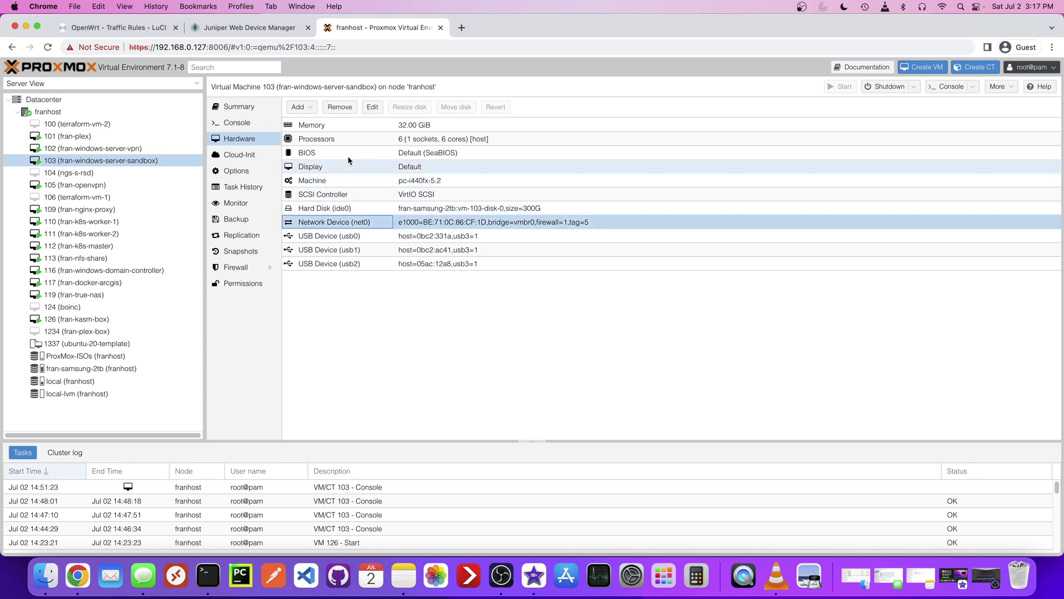
click(372, 108)
click(455, 300)
double_click(454, 300)
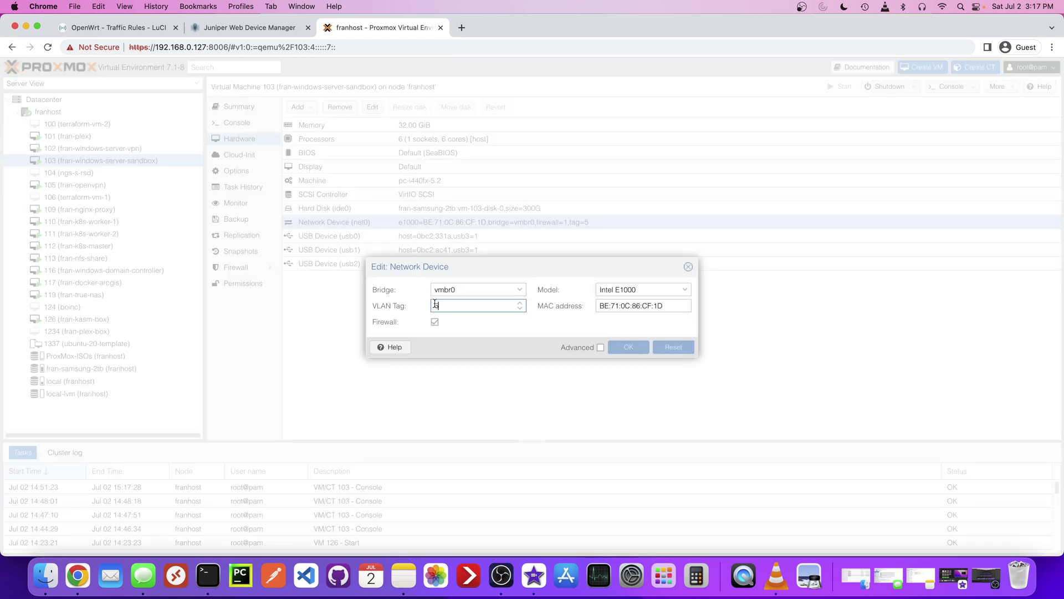
click(688, 267)
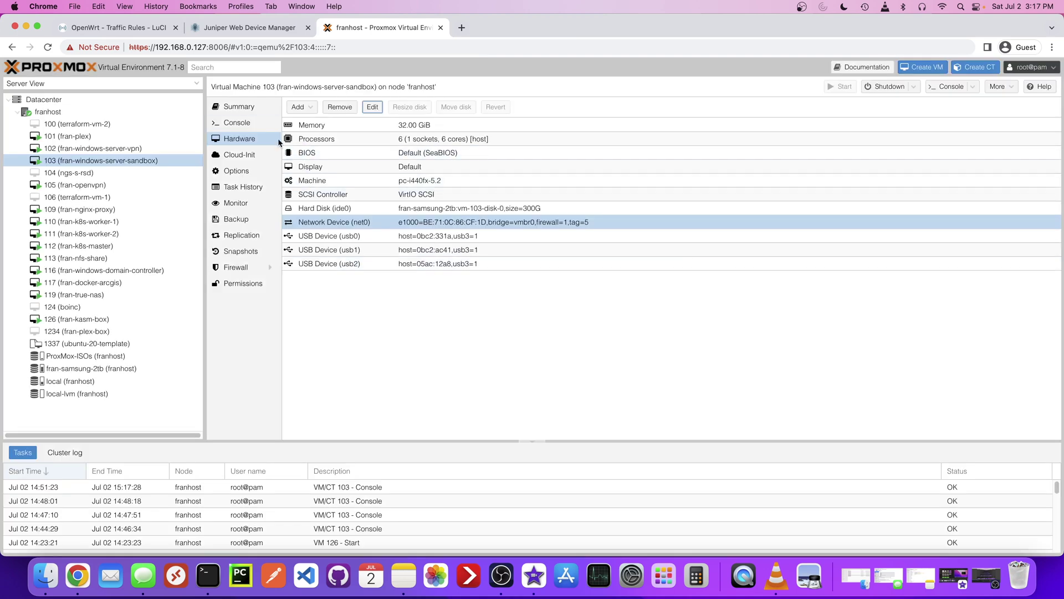
click(245, 122)
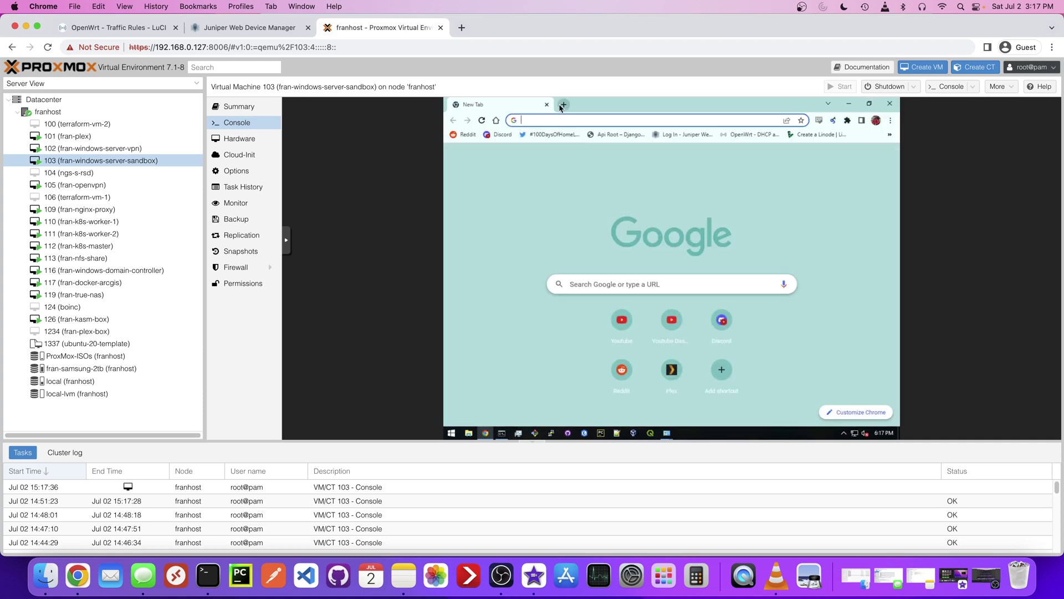
click(563, 105)
Search 'gdal' in the VM's Chrome to test internet access; the connection is refused.
click(578, 122)
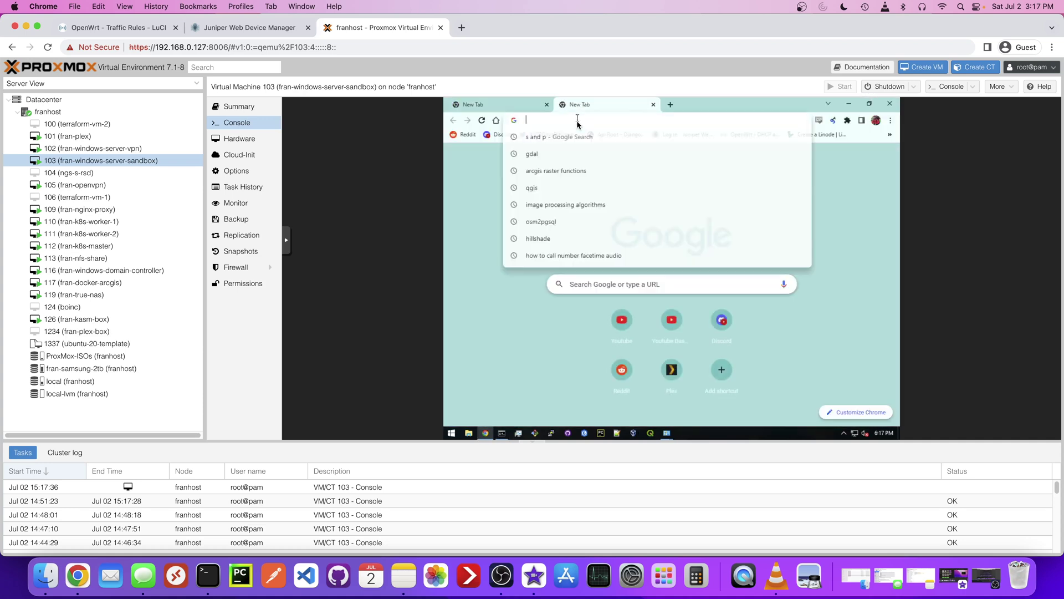
click(552, 155)
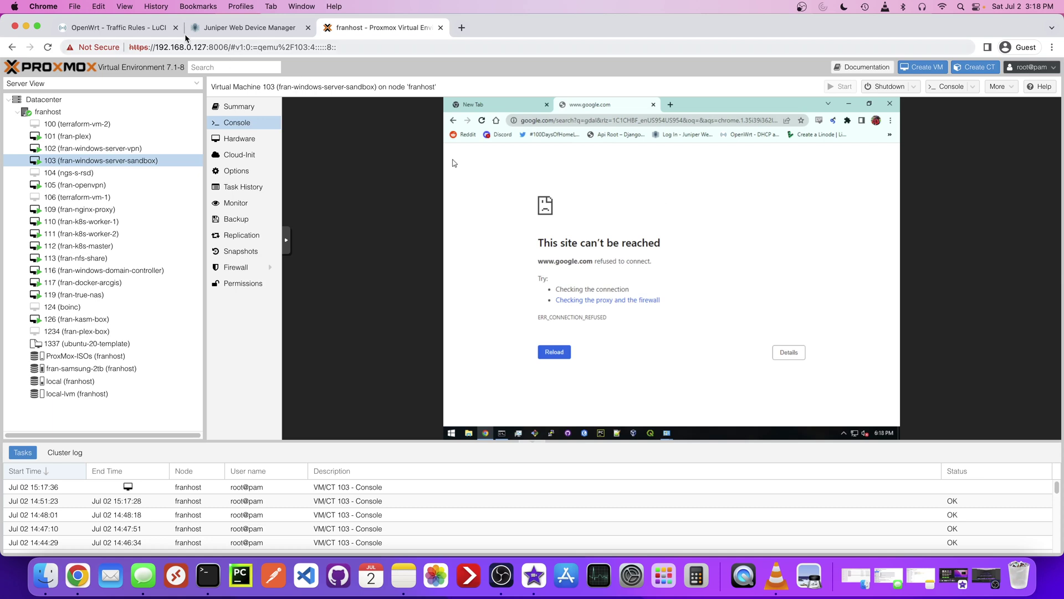
click(165, 32)
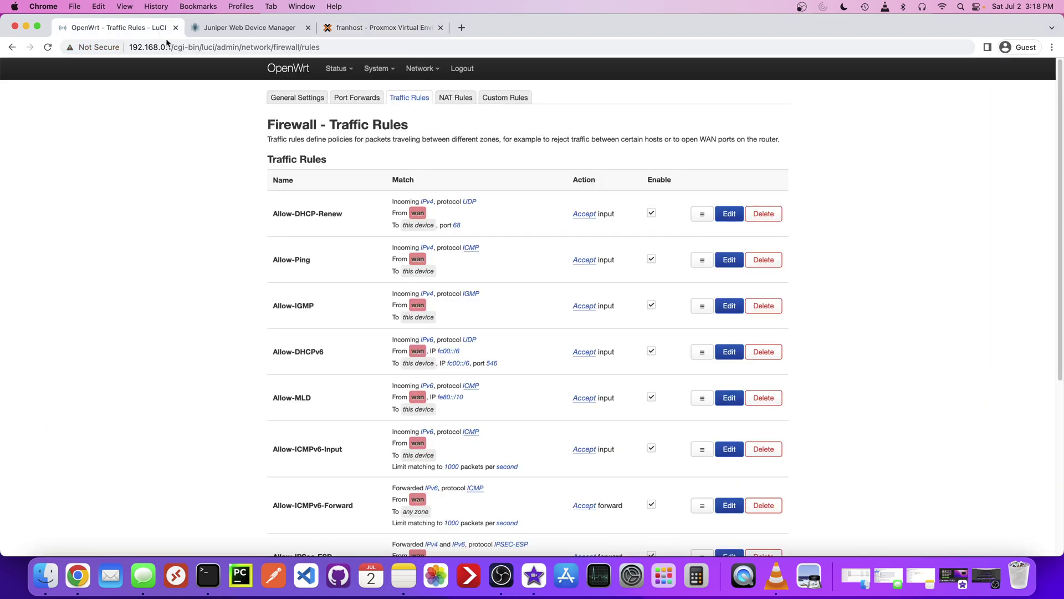
Edit the VLAN5 zone in Firewall General Settings, tick VLAN5 under Covered networks, save and apply.
click(311, 99)
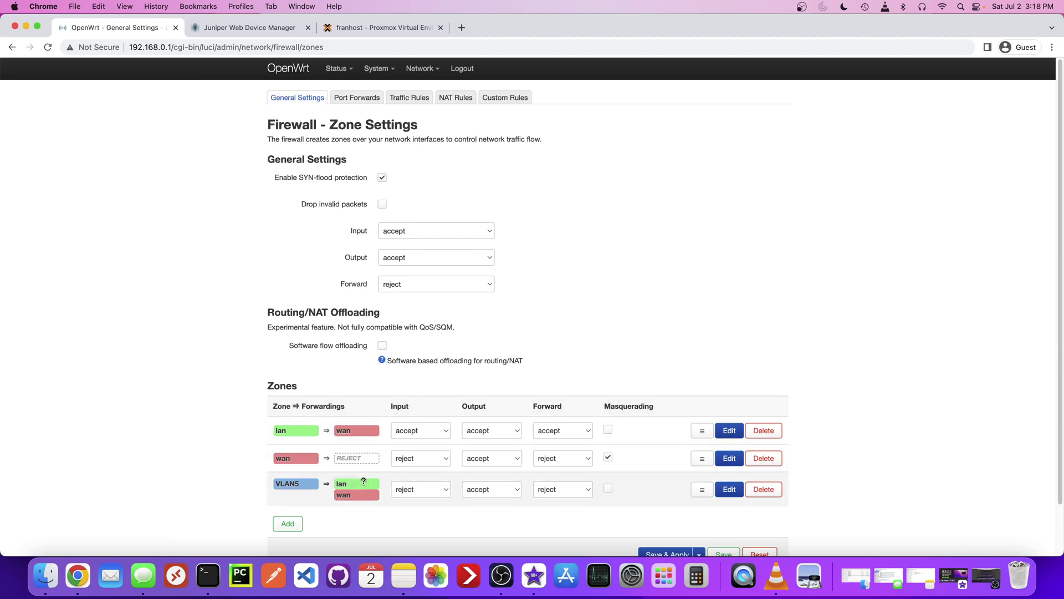
scroll(235, 474, down, 1)
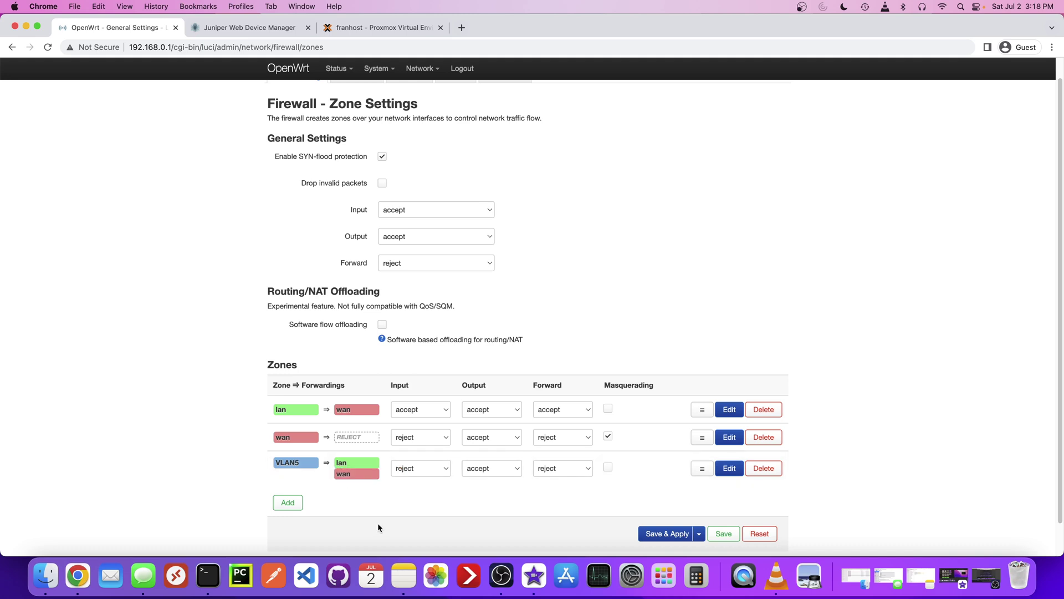
click(729, 468)
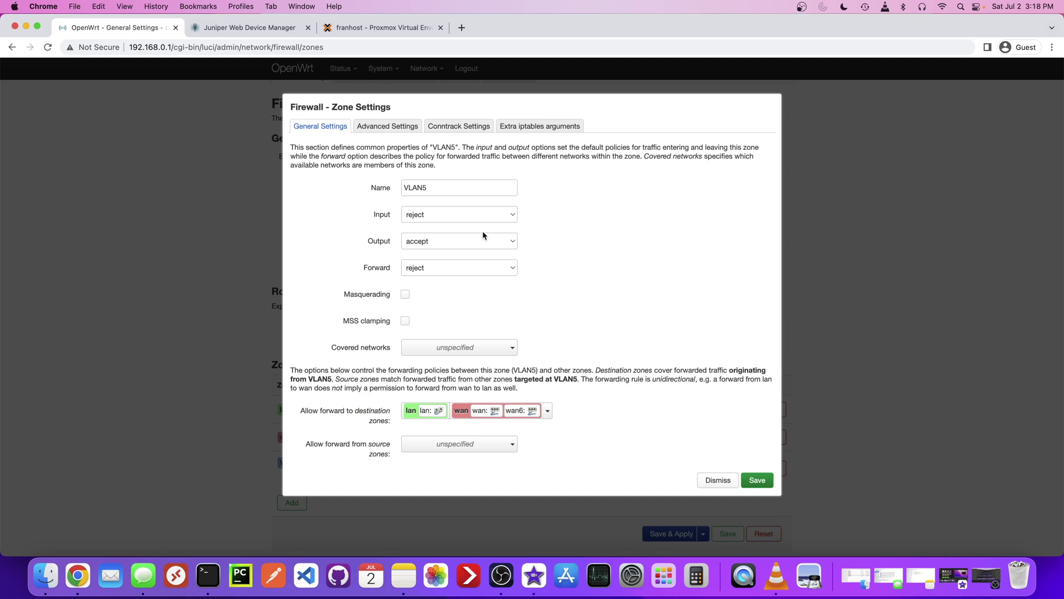
click(498, 354)
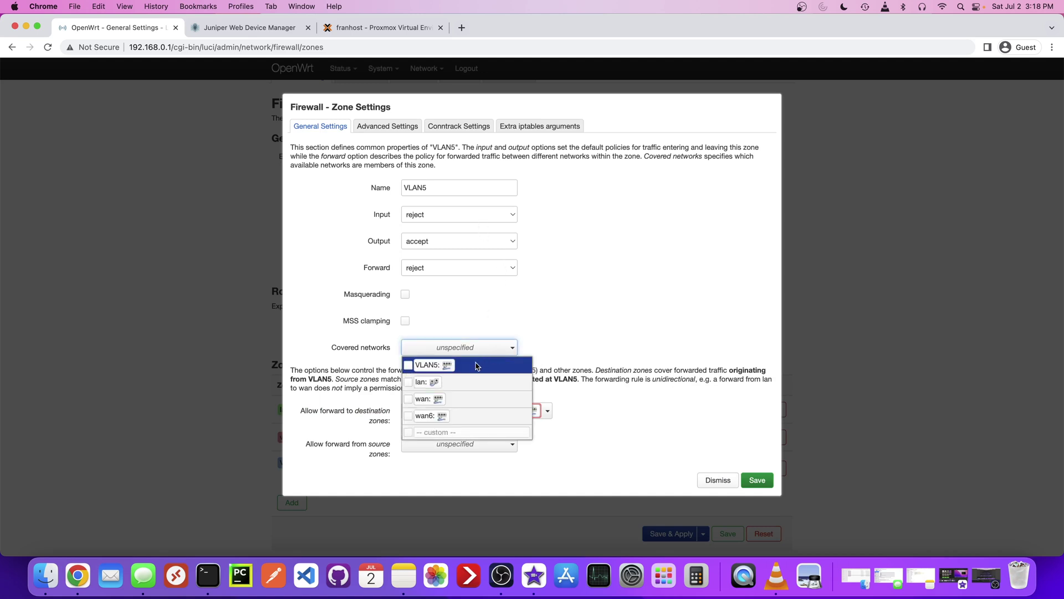
click(433, 367)
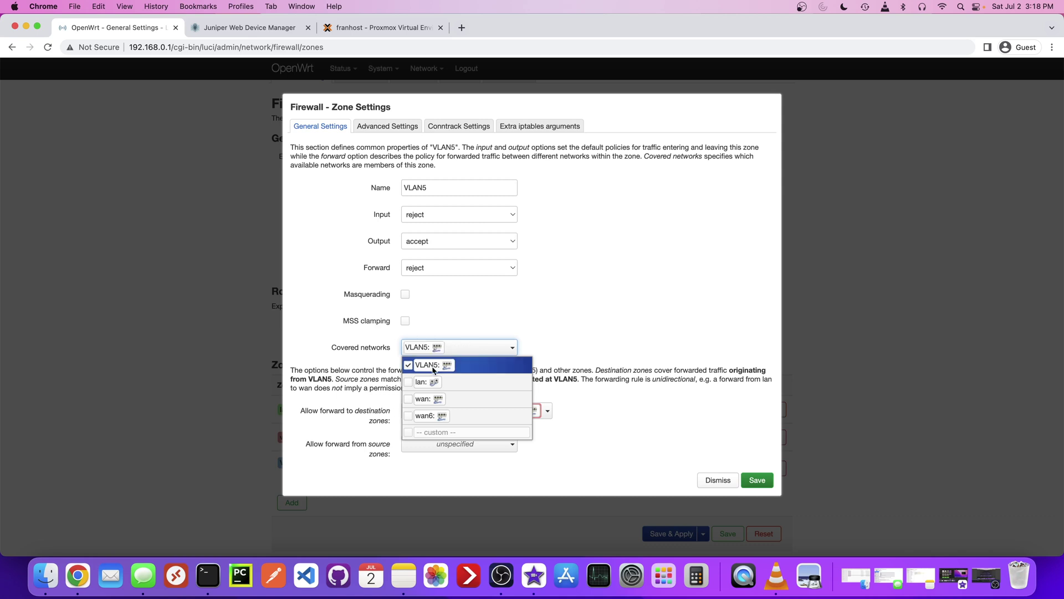
click(565, 340)
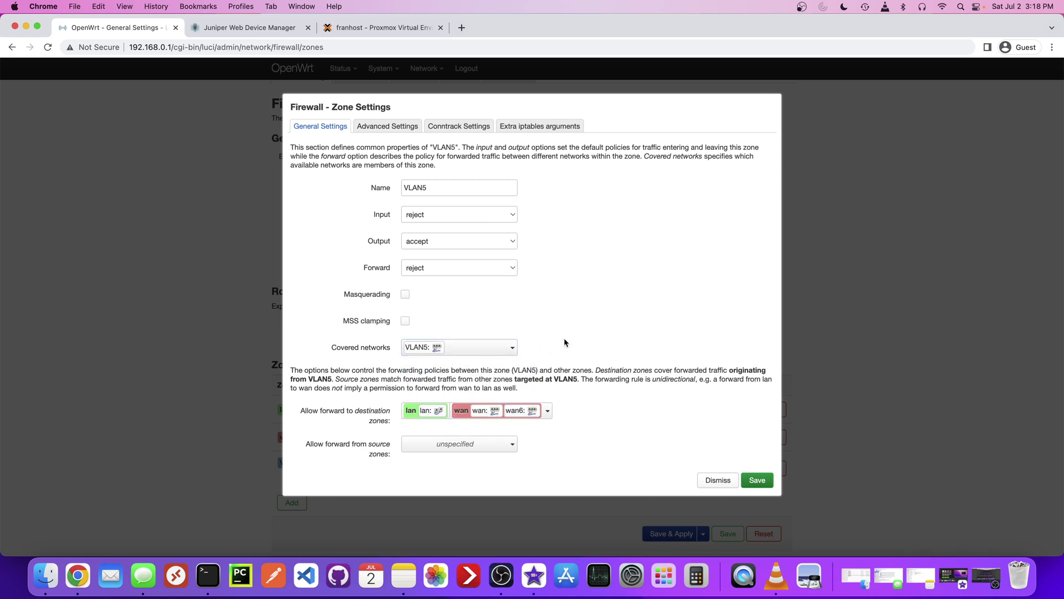
click(757, 481)
click(668, 537)
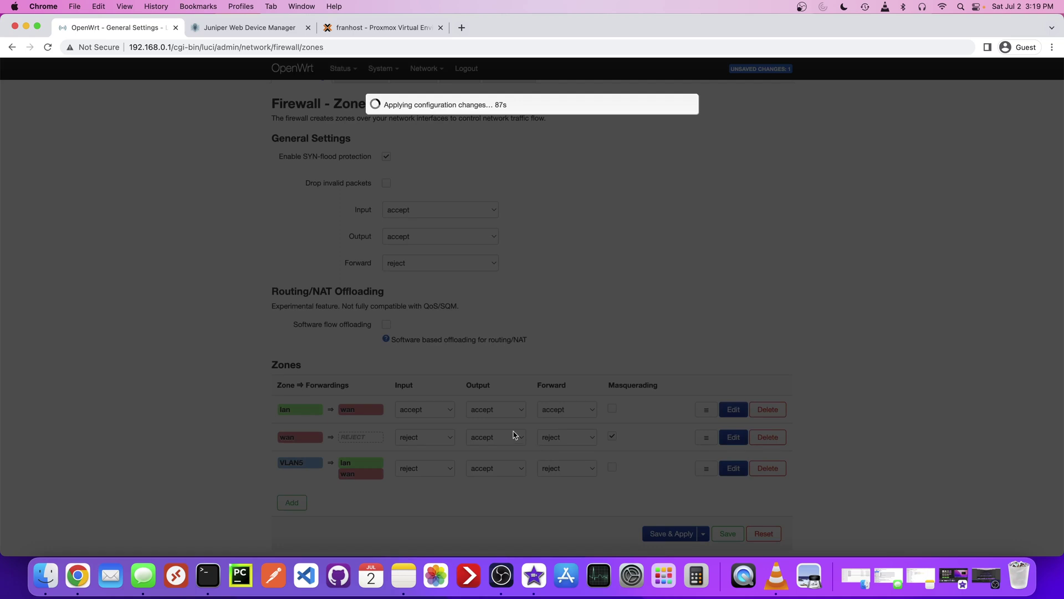
click(357, 31)
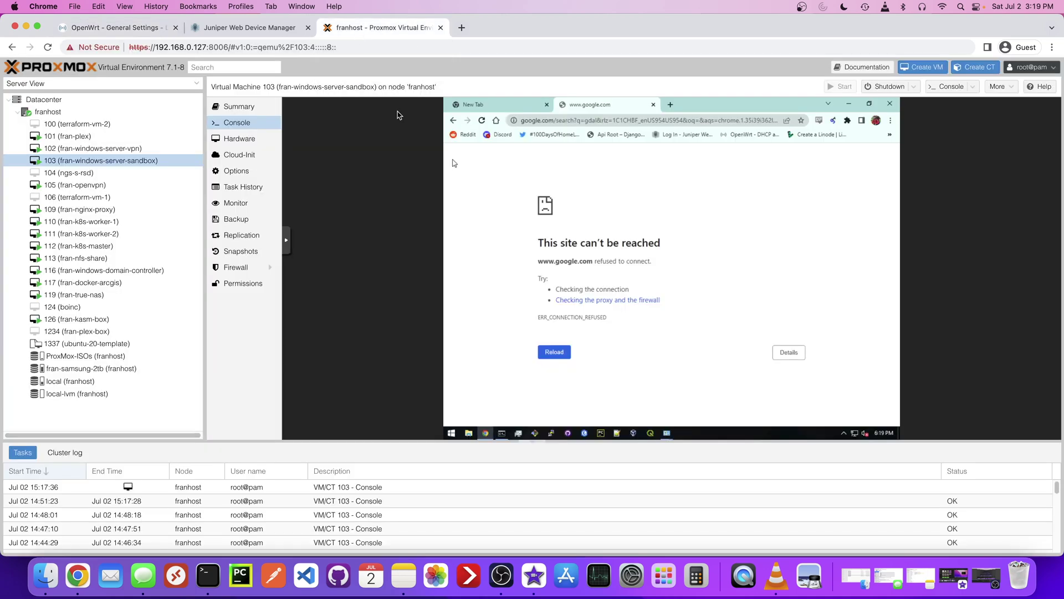
Reload the gdal search and search 'star wars' to confirm Google results now load.
click(482, 120)
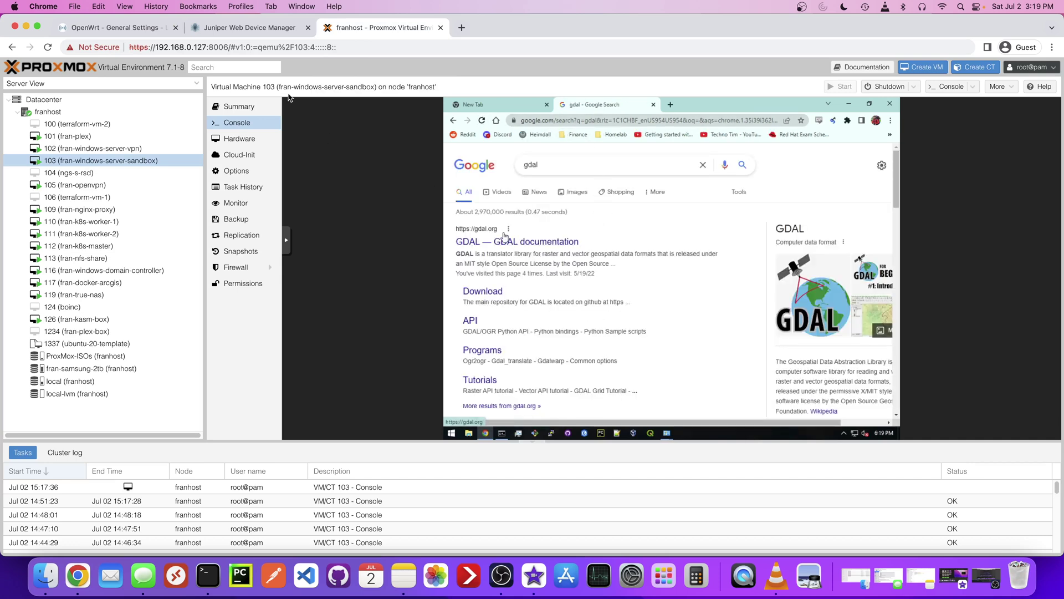
click(142, 31)
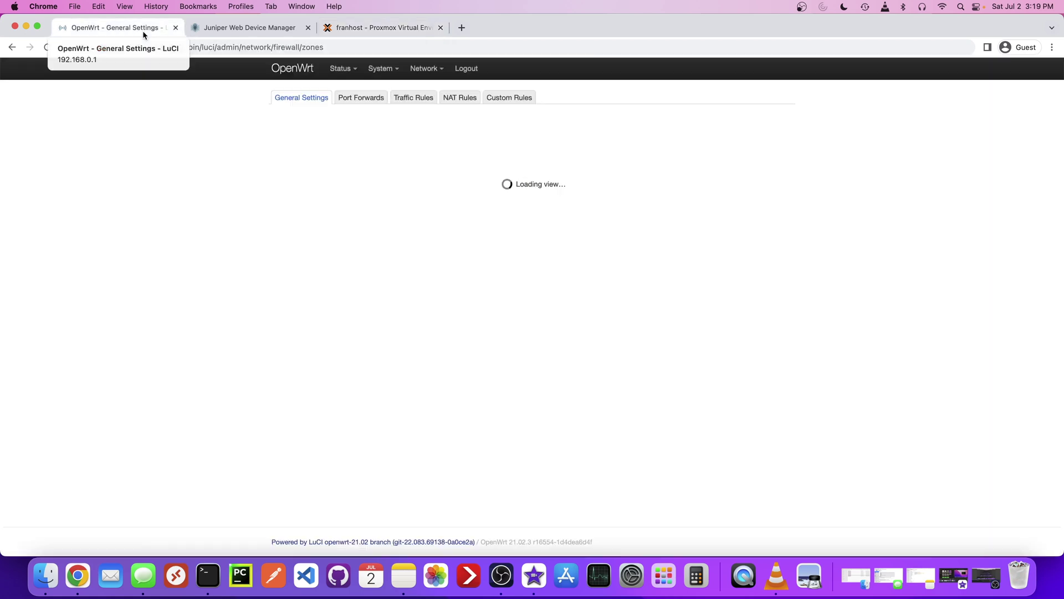
click(368, 28)
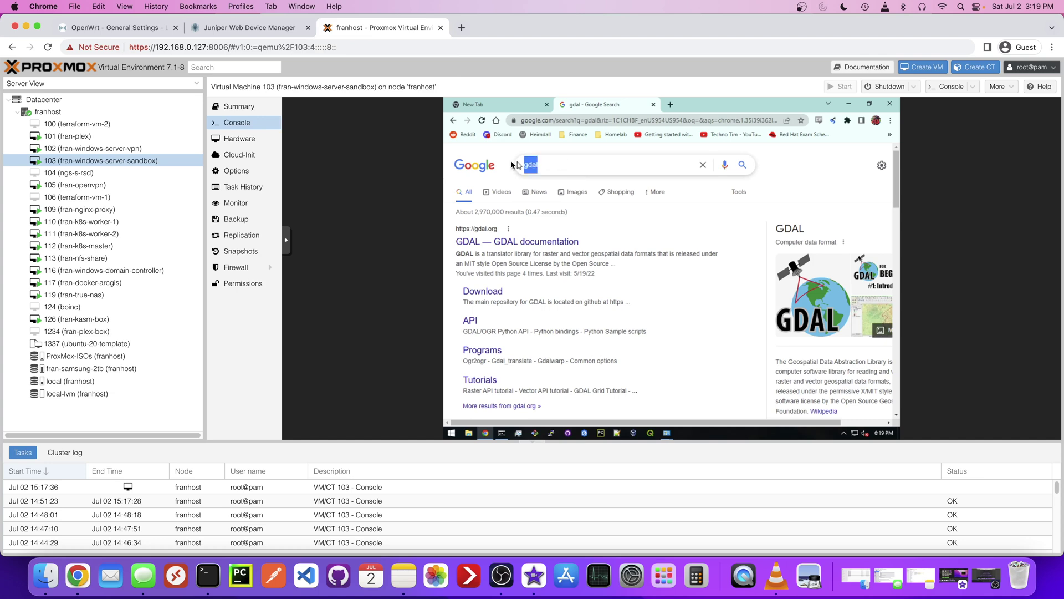
drag(511, 161, 560, 165)
text(s)
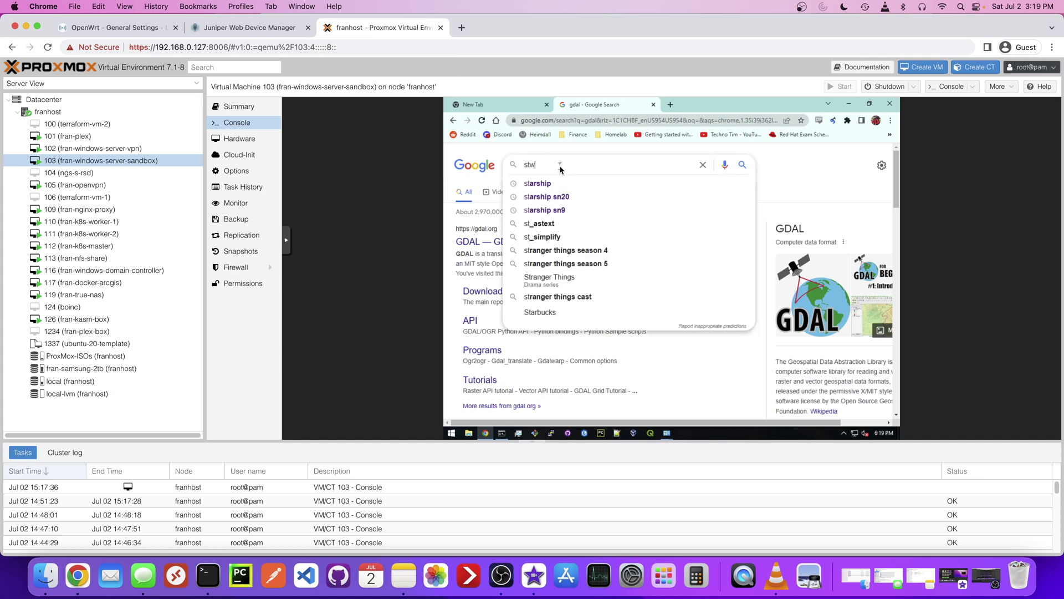
text(tar wars)
key(Return)
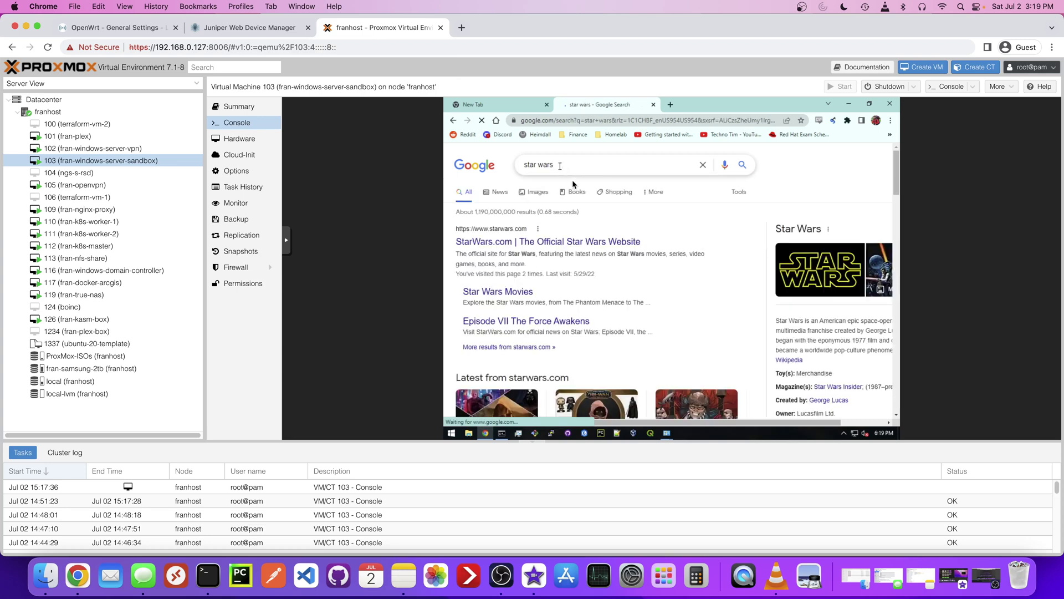
scroll(595, 261, down, 3)
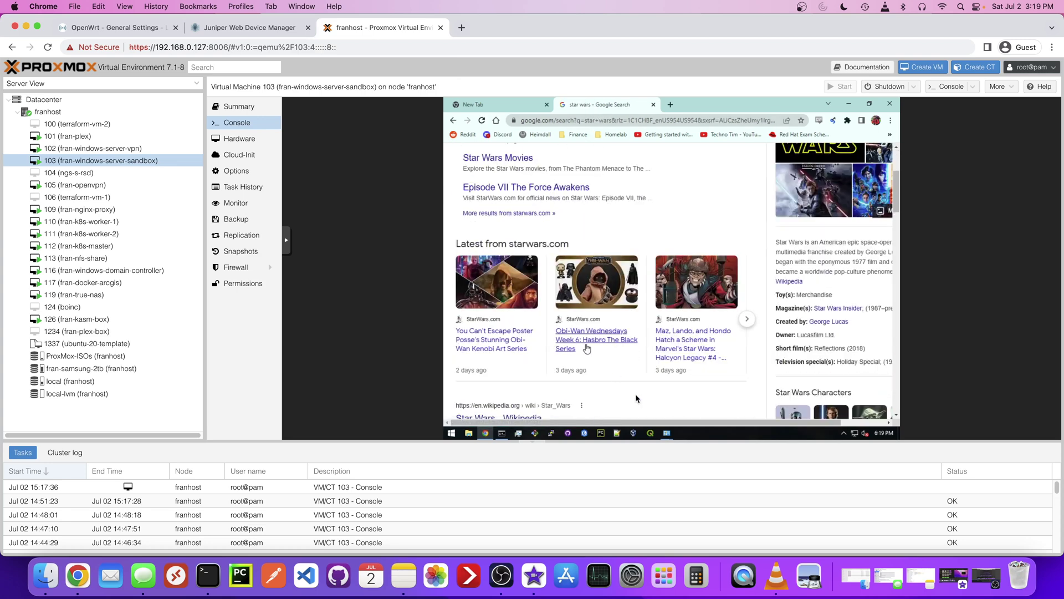
Clear the Command Prompt and run ipconfig to confirm address 192.168.5.169.
click(501, 433)
click(642, 327)
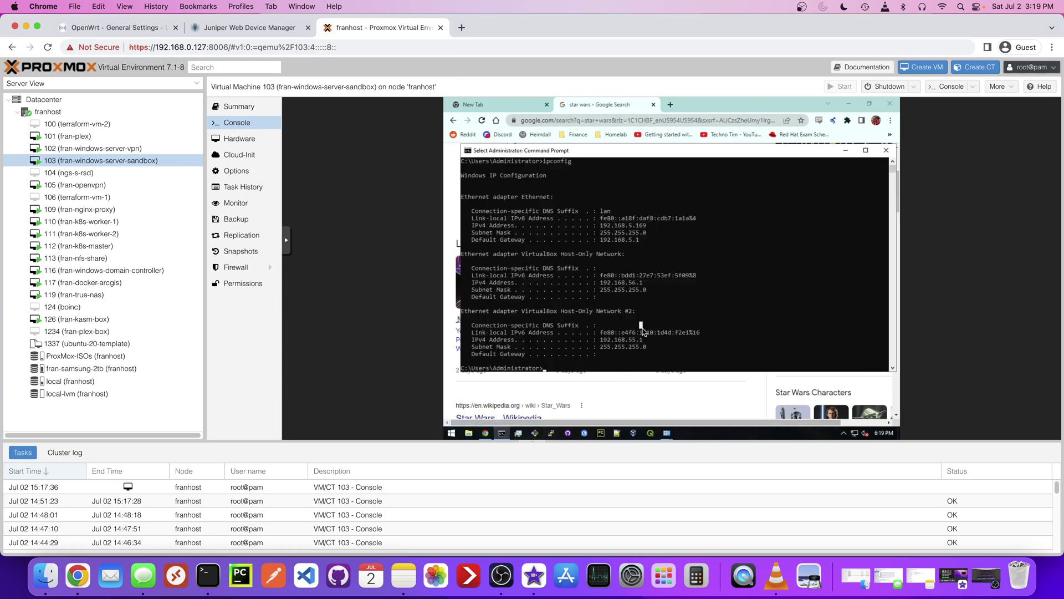
text(cls)
key(Return)
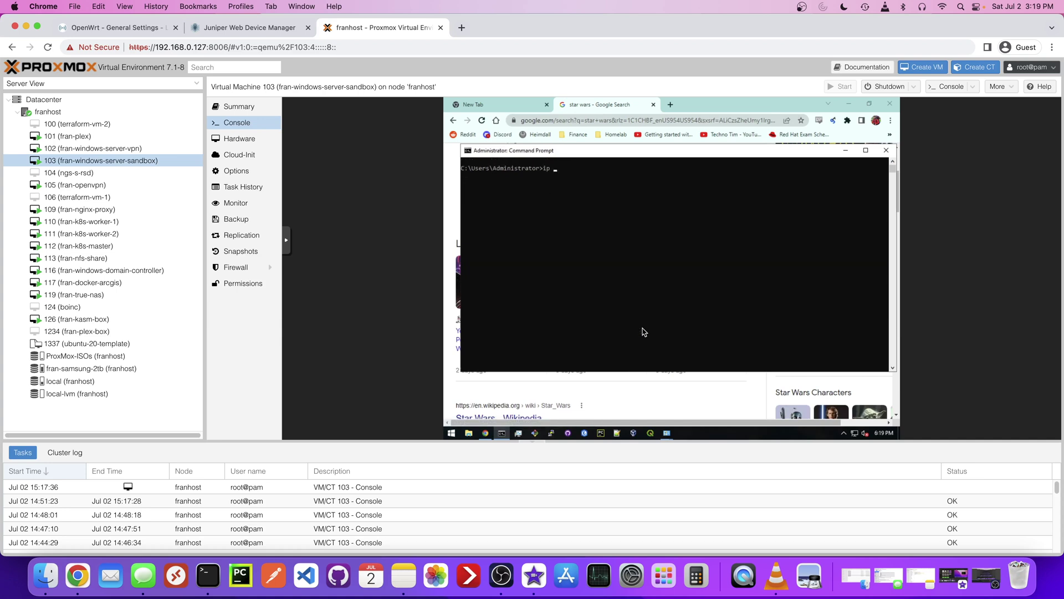
text(ip config)
key(Return)
text(ip)
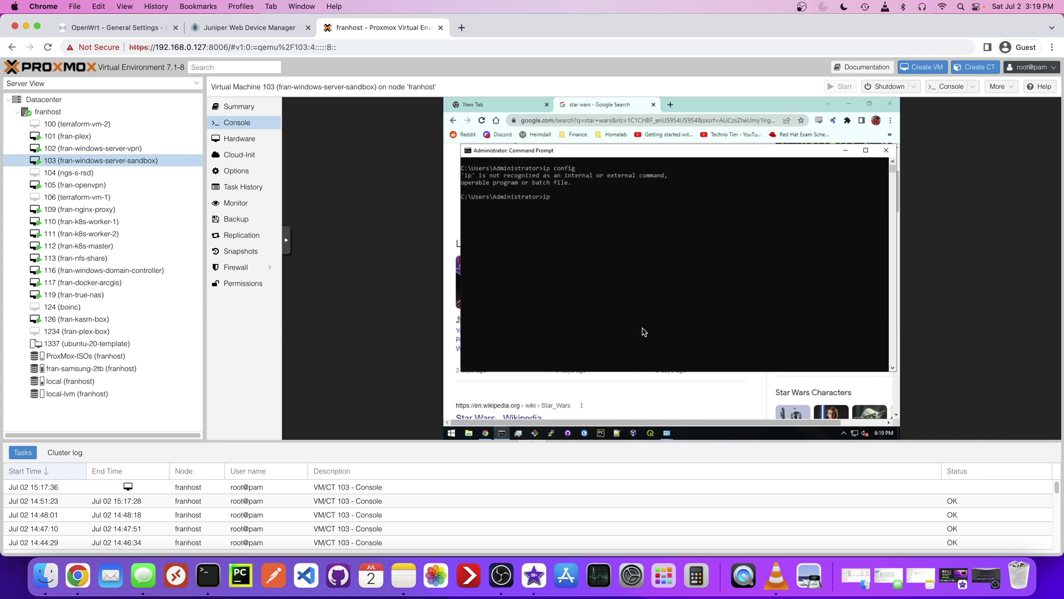
text(config)
key(Return)
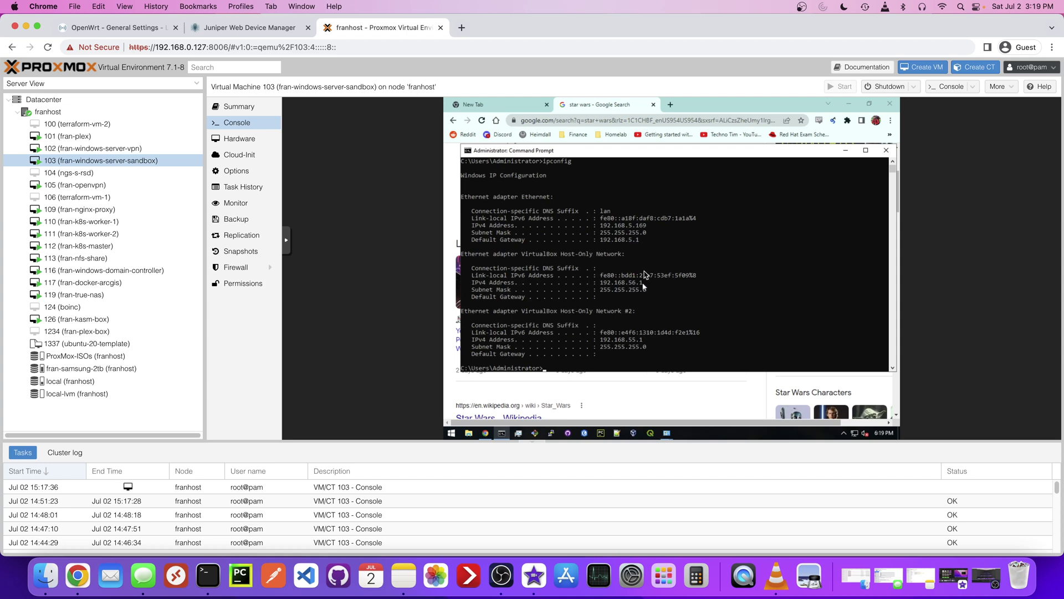
Remove VLAN tag 5 from the VM's net0 network device.
click(250, 146)
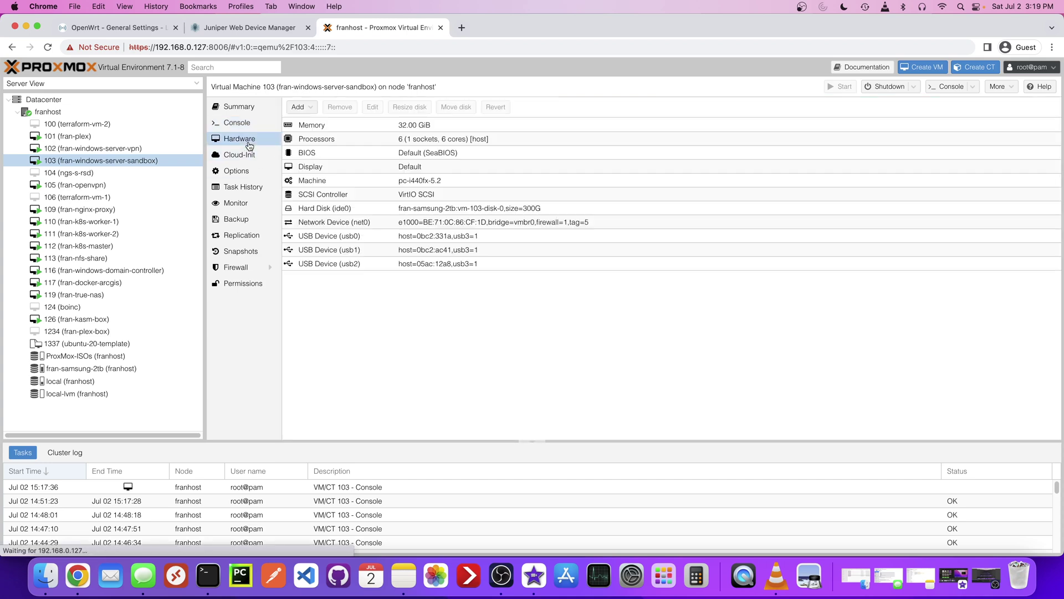
click(412, 208)
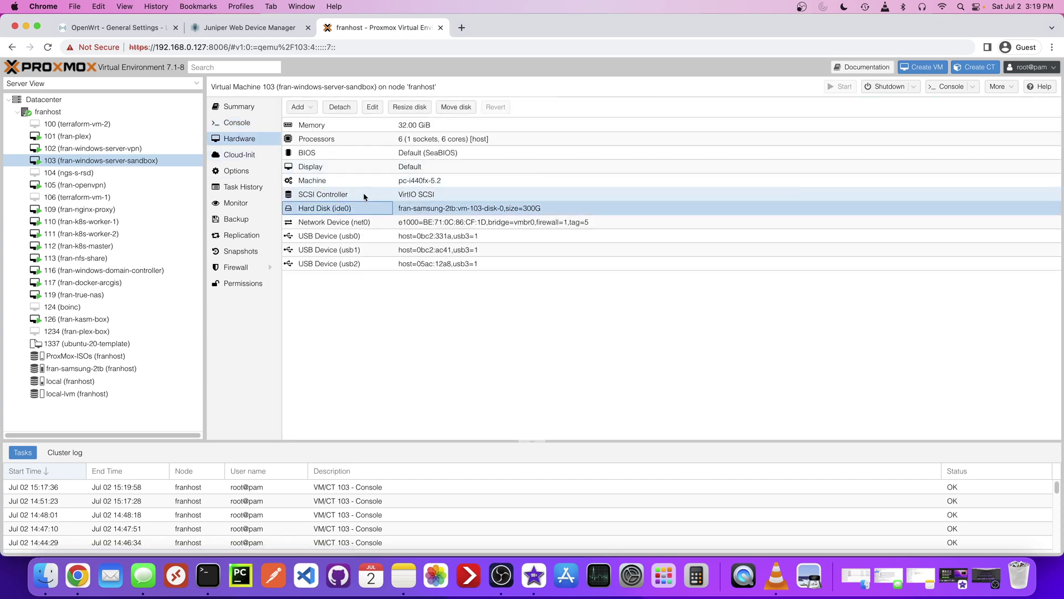
click(353, 226)
click(372, 107)
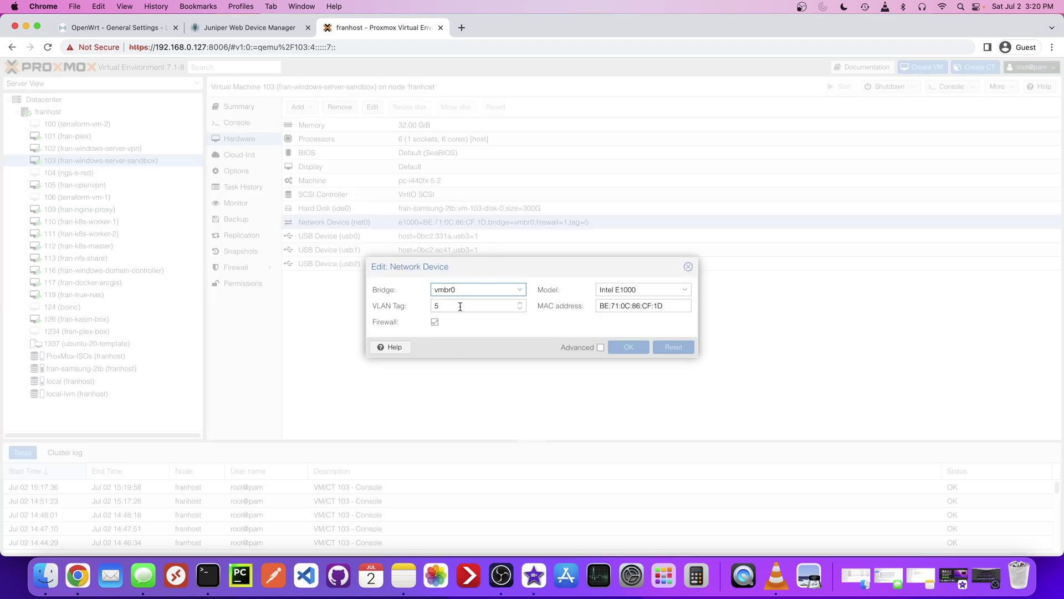
drag(460, 306, 432, 308)
key(BackSpace)
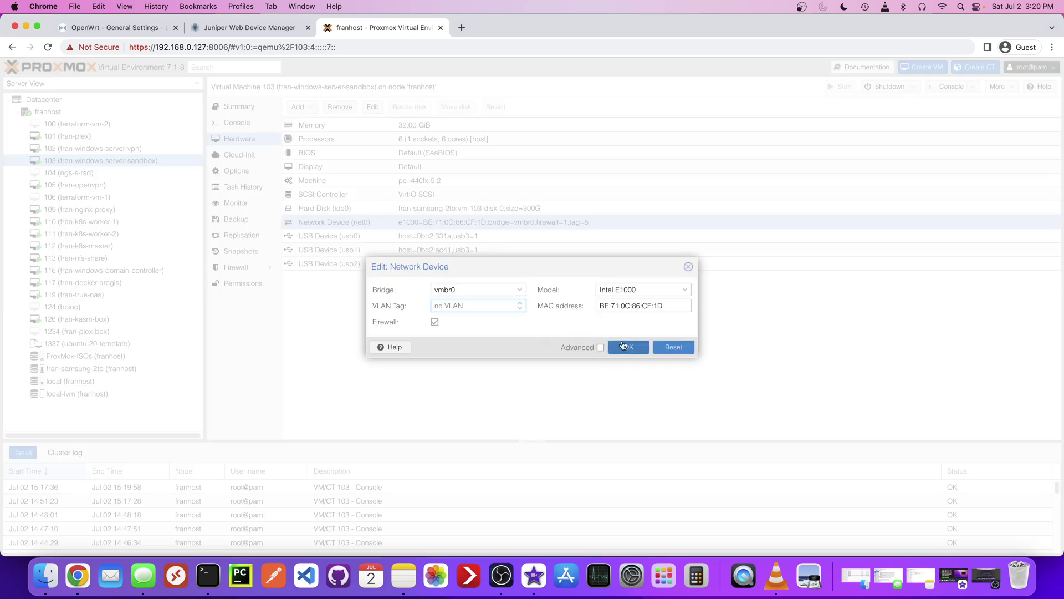
click(629, 347)
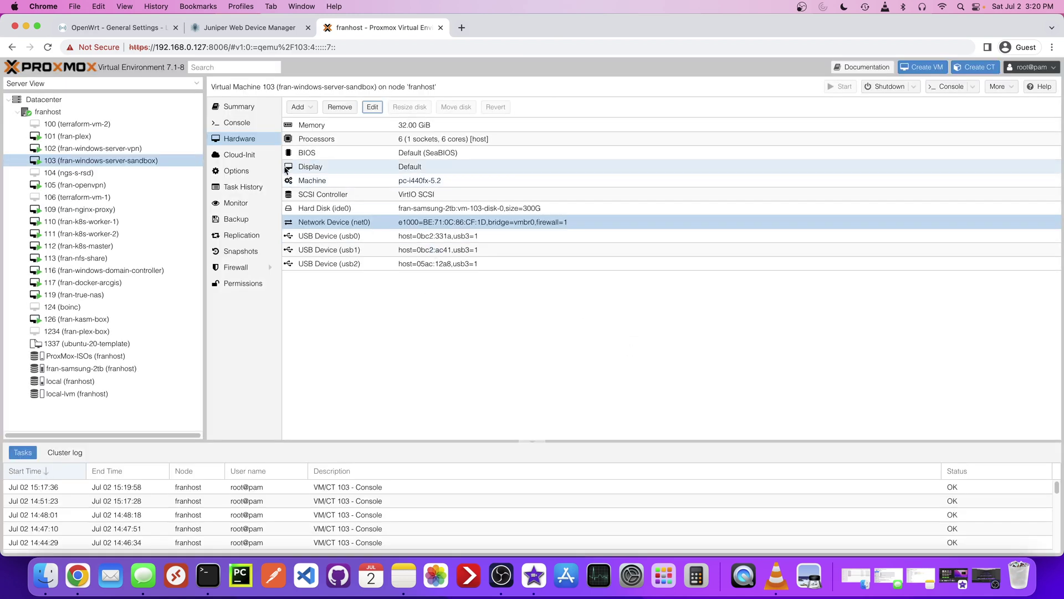
In the VM console, clear the prompt and disable then re-enable the Ethernet adapter.
click(252, 126)
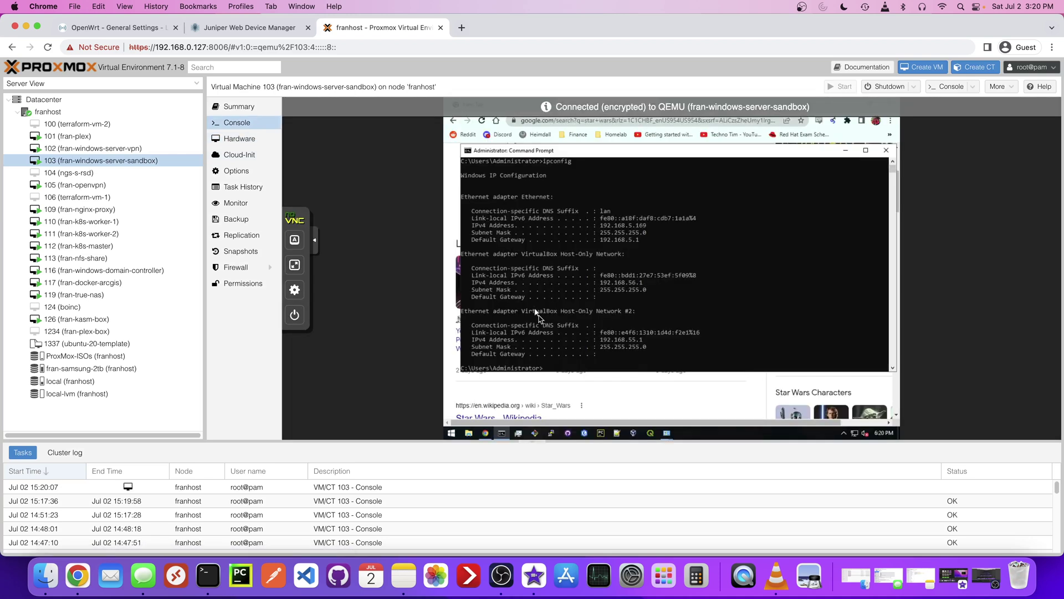
text(cls)
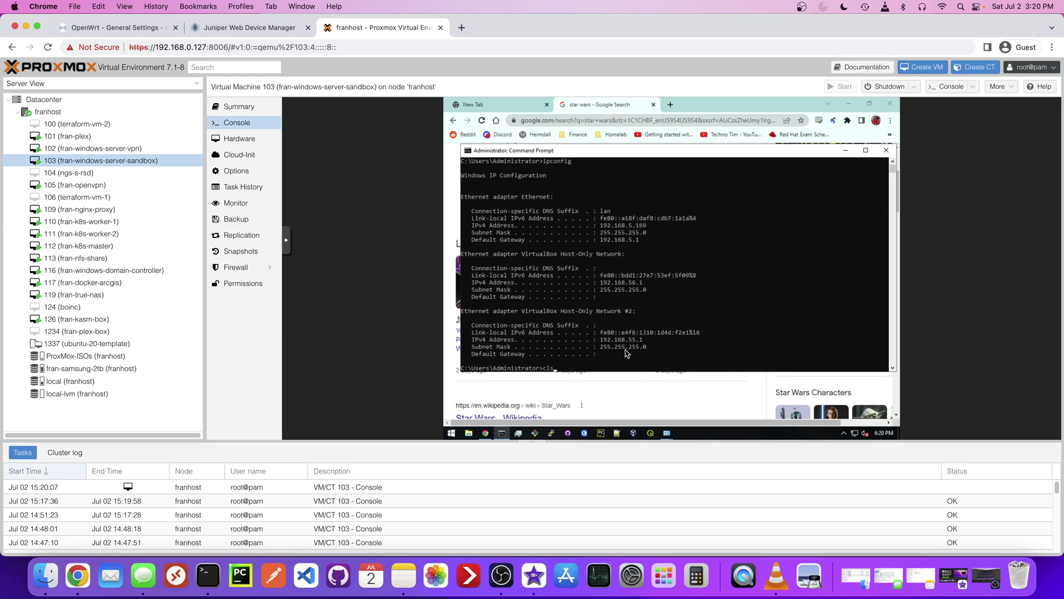
key(Return)
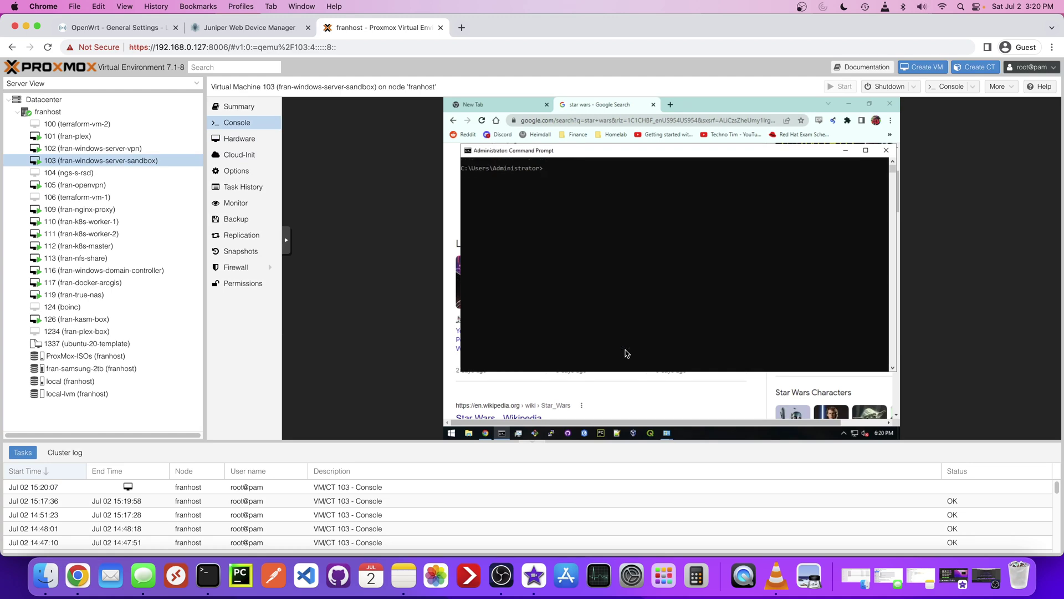
click(669, 434)
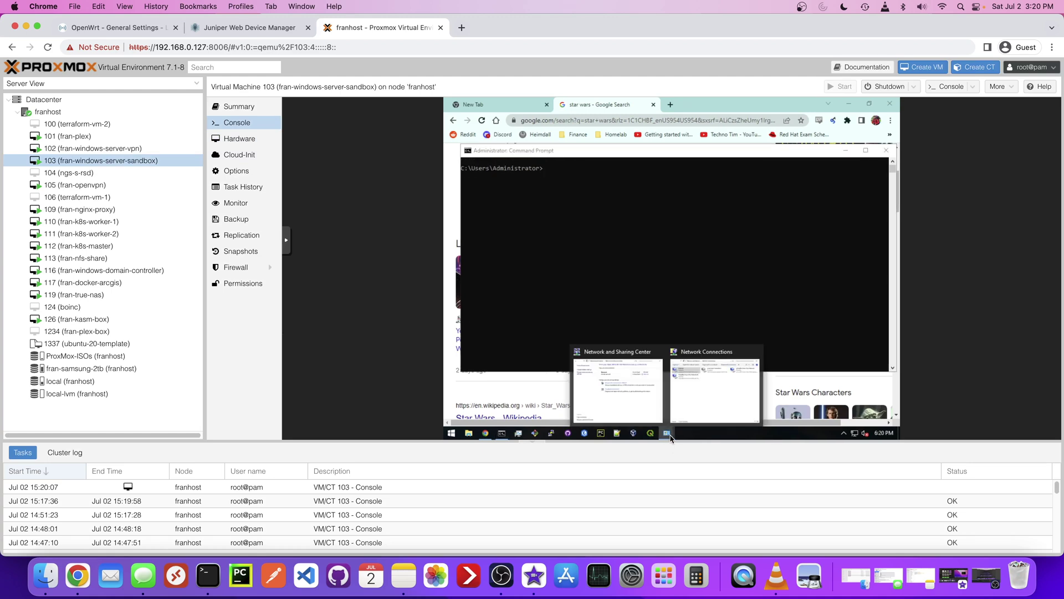
click(692, 395)
right_click(585, 189)
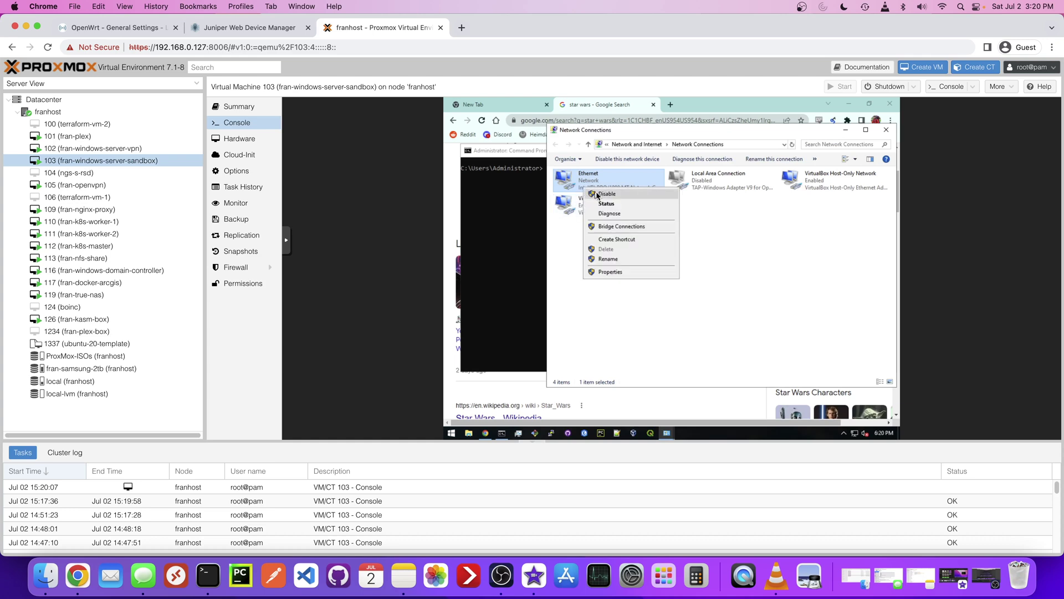
click(598, 194)
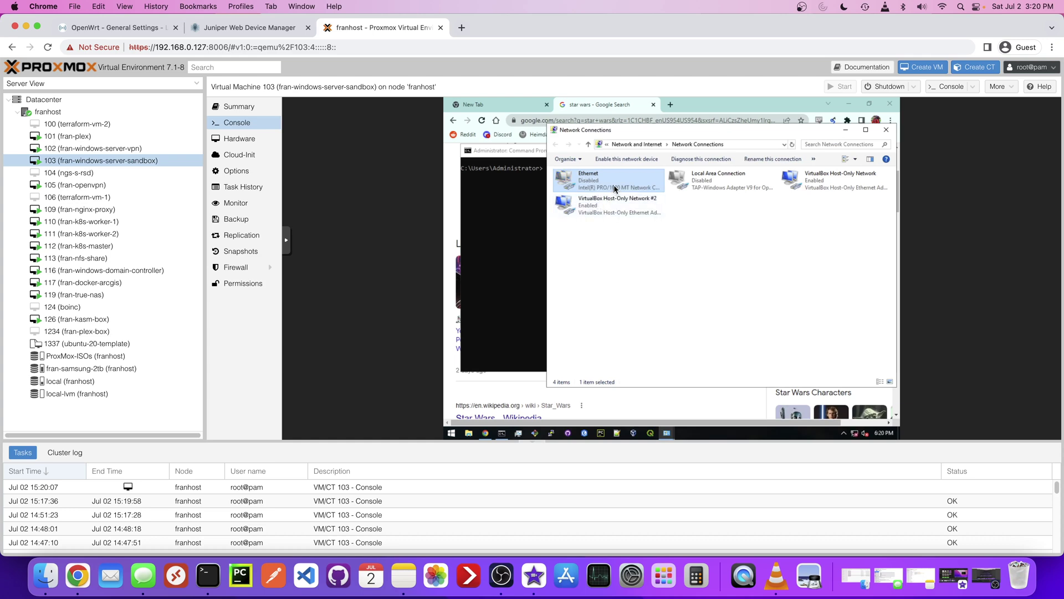
right_click(615, 188)
click(621, 192)
Rerun ipconfig to confirm the new address 192.168.0.169 with gateway 192.168.0.1.
click(513, 207)
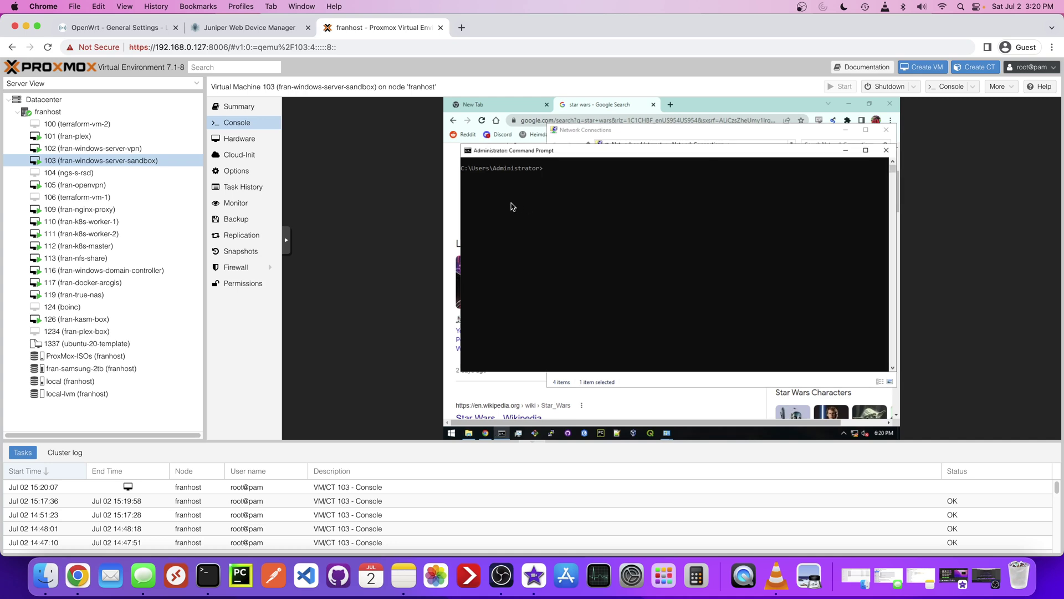
key(Up)
key(Return)
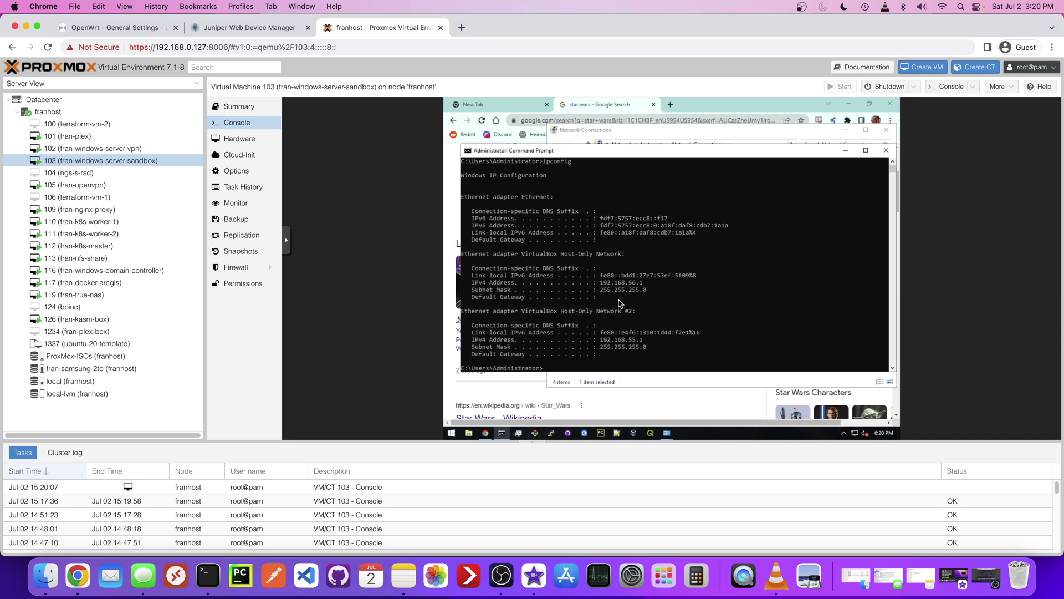
key(Up)
key(Return)
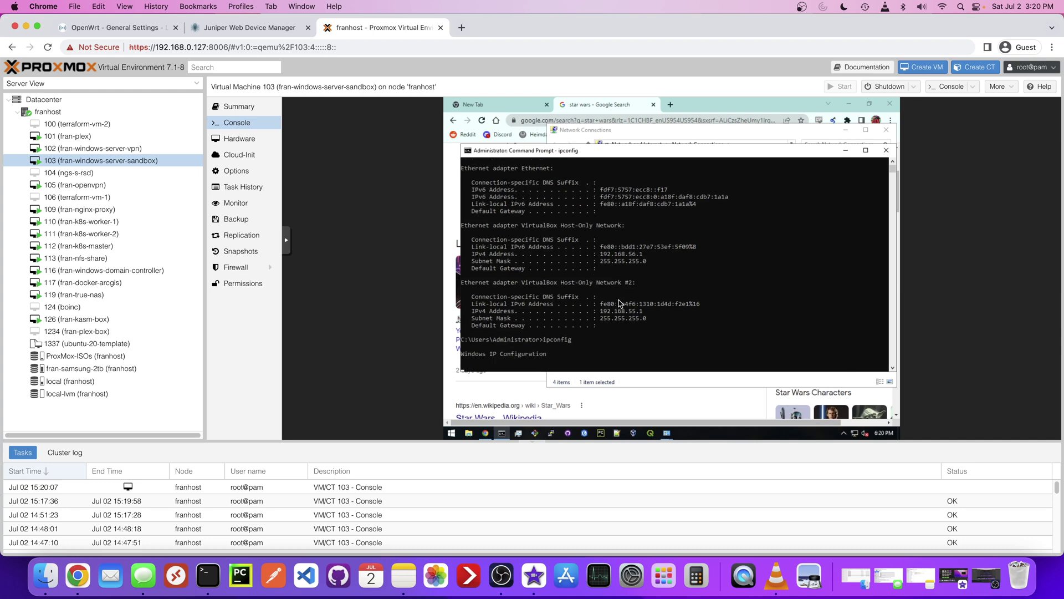
drag(647, 227, 605, 229)
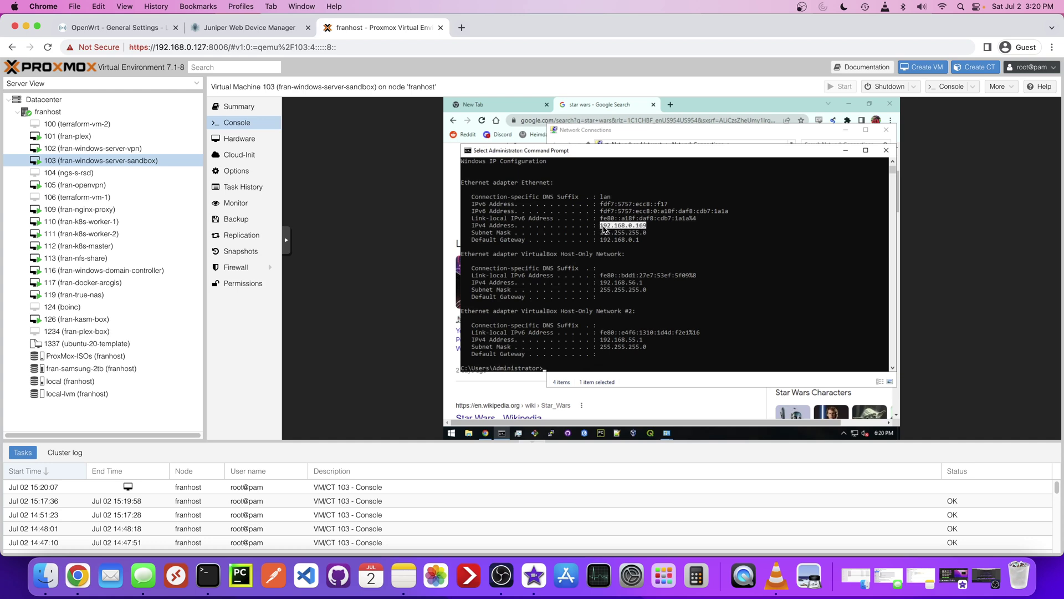
click(665, 108)
Load 192.168.0.170 in a new tab of the VM's Chrome browser.
key(ctrl+t)
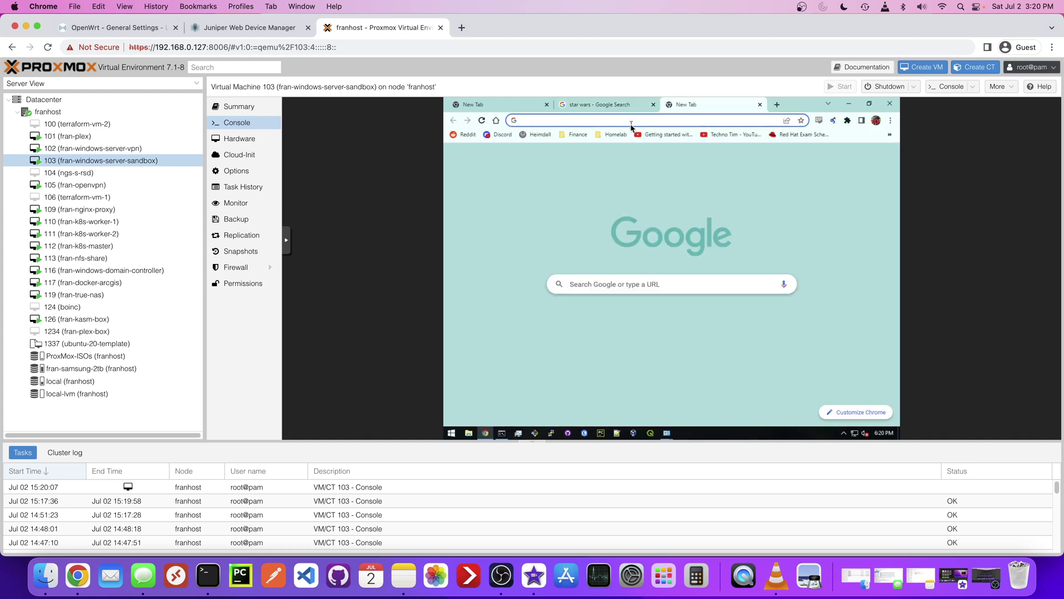
text(192.168)
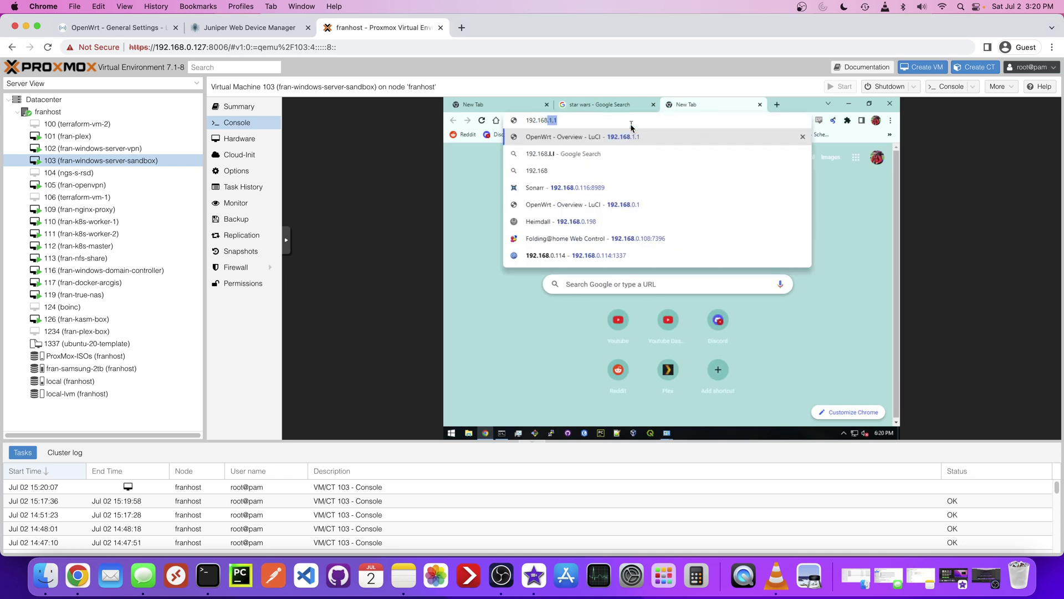
text(.0.170)
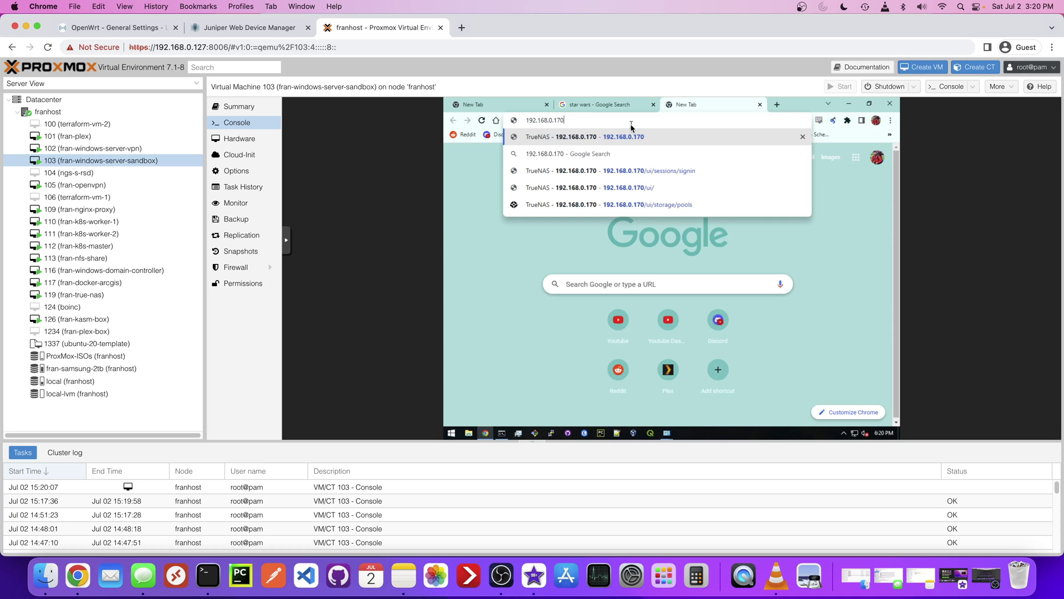
key(Return)
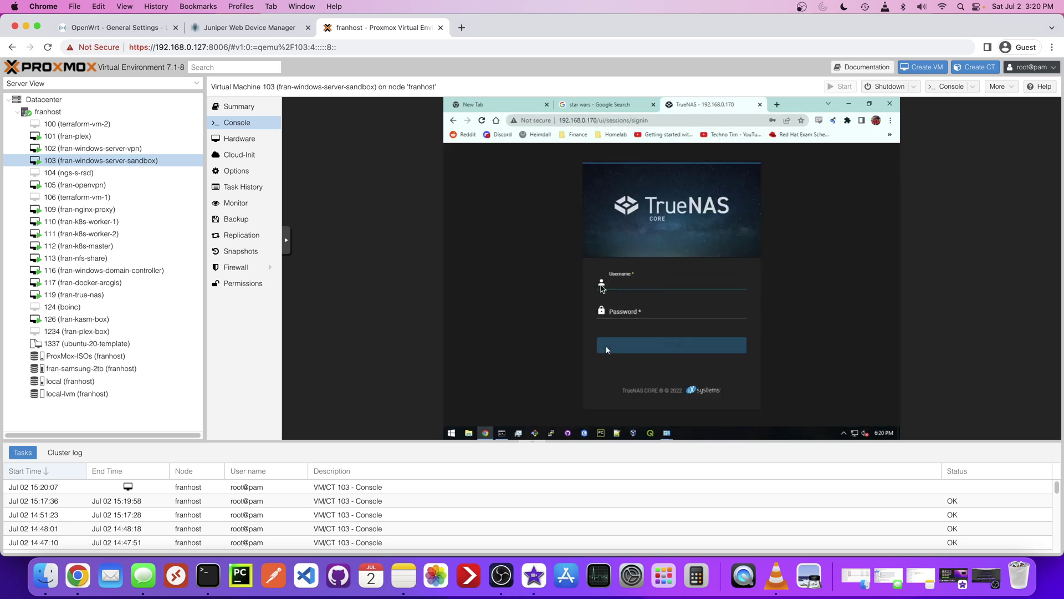
Select the TrueNAS page address, then bring up VM 103's Hardware list.
click(590, 124)
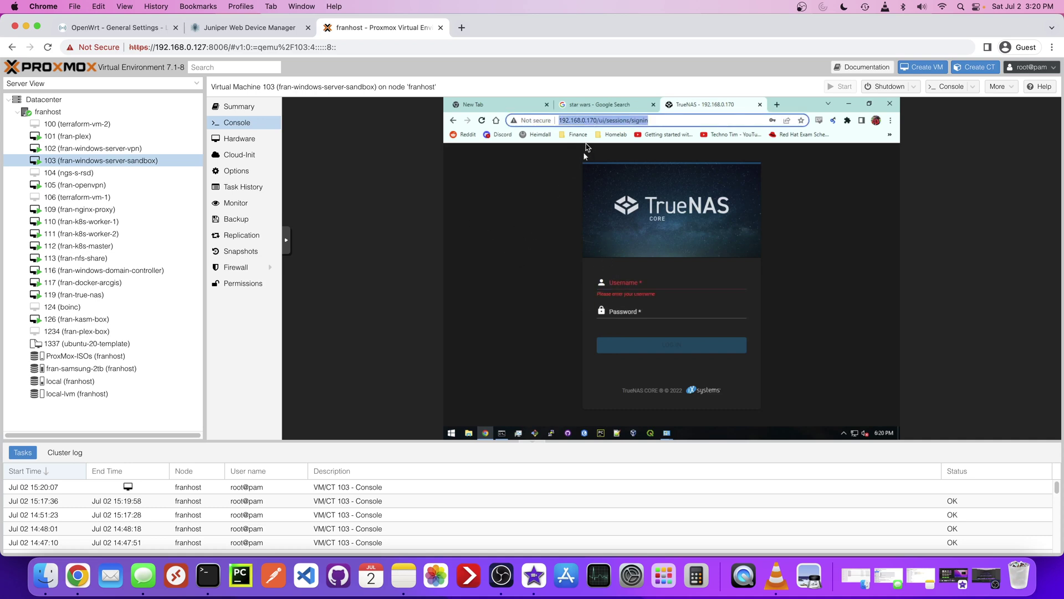
click(586, 124)
drag(605, 124, 537, 122)
mouse_move(610, 120)
mouse_down()
mouse_move(556, 121)
mouse_move(604, 120)
mouse_up()
click(239, 139)
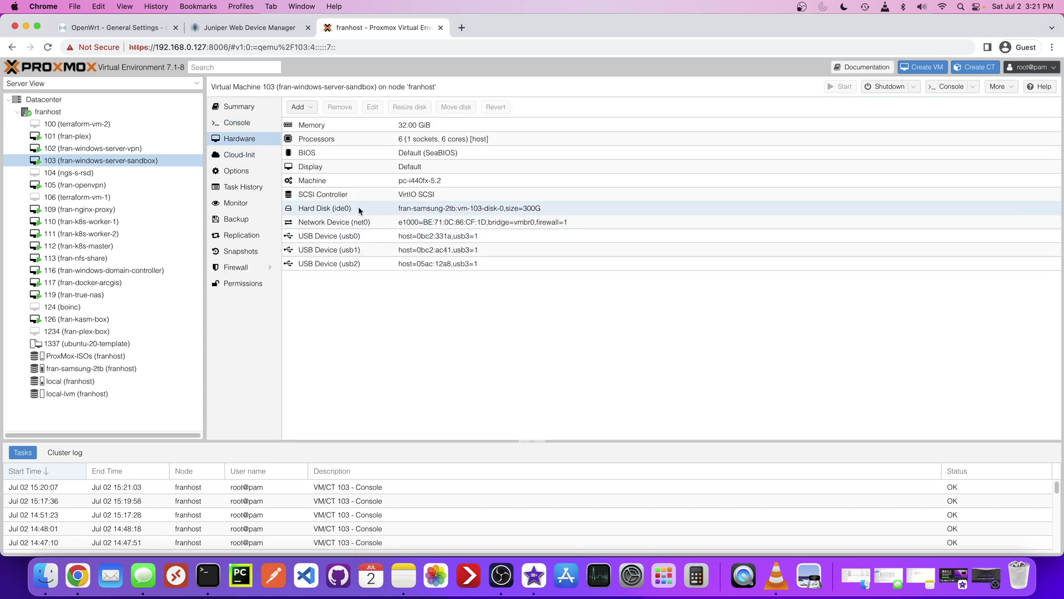
Give VM 103's net0 network device VLAN tag 5 and return to its console.
click(349, 221)
click(371, 107)
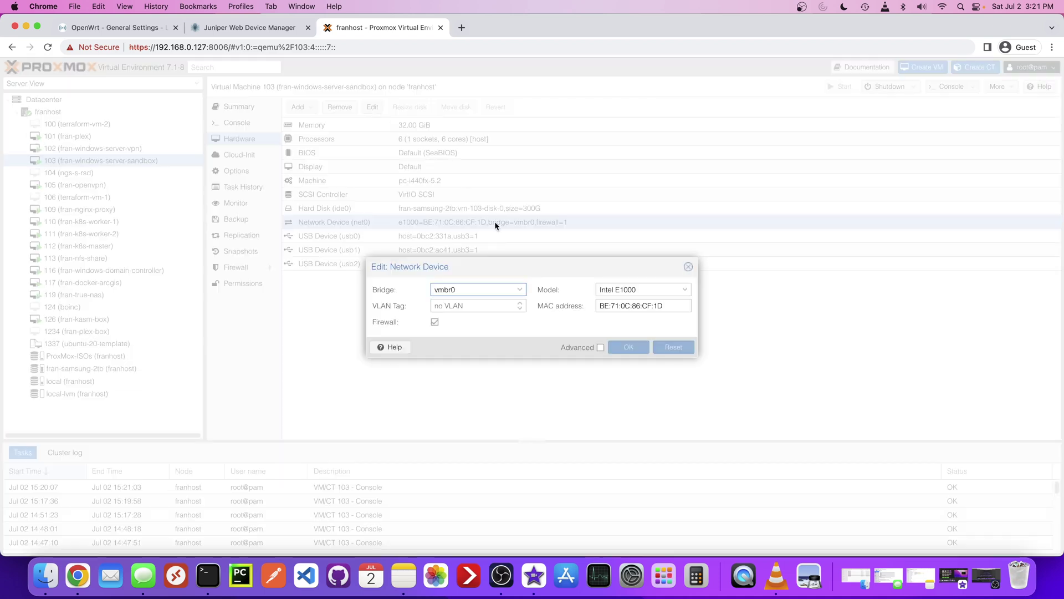
click(465, 305)
text(5)
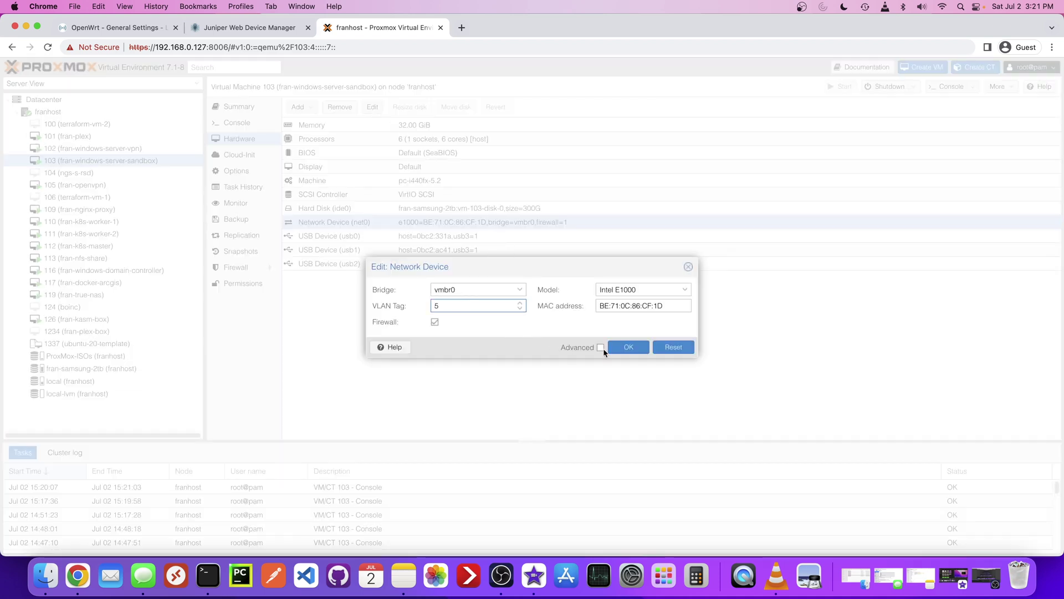
click(614, 346)
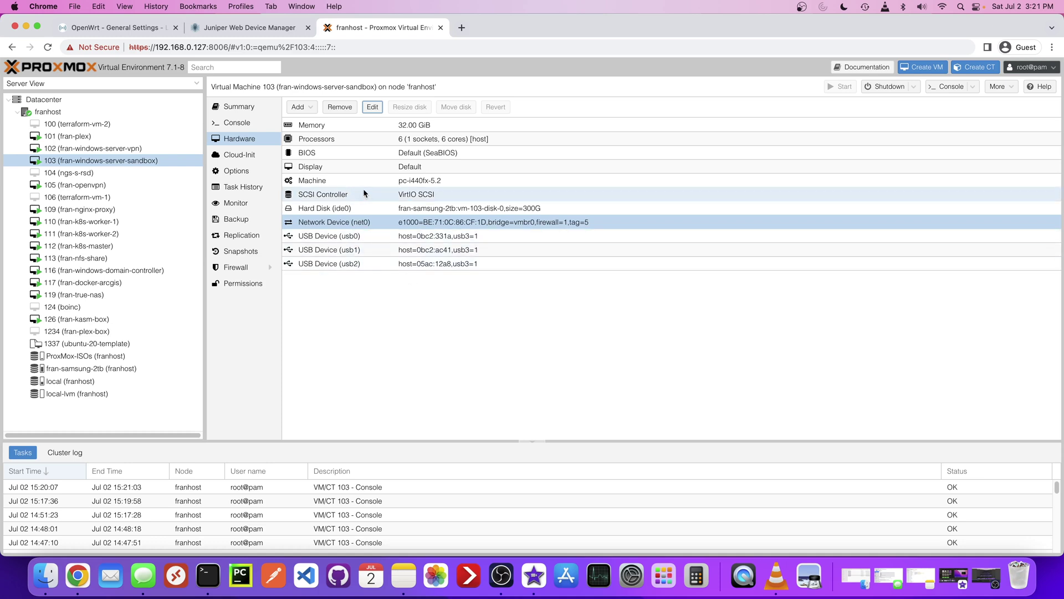
click(240, 123)
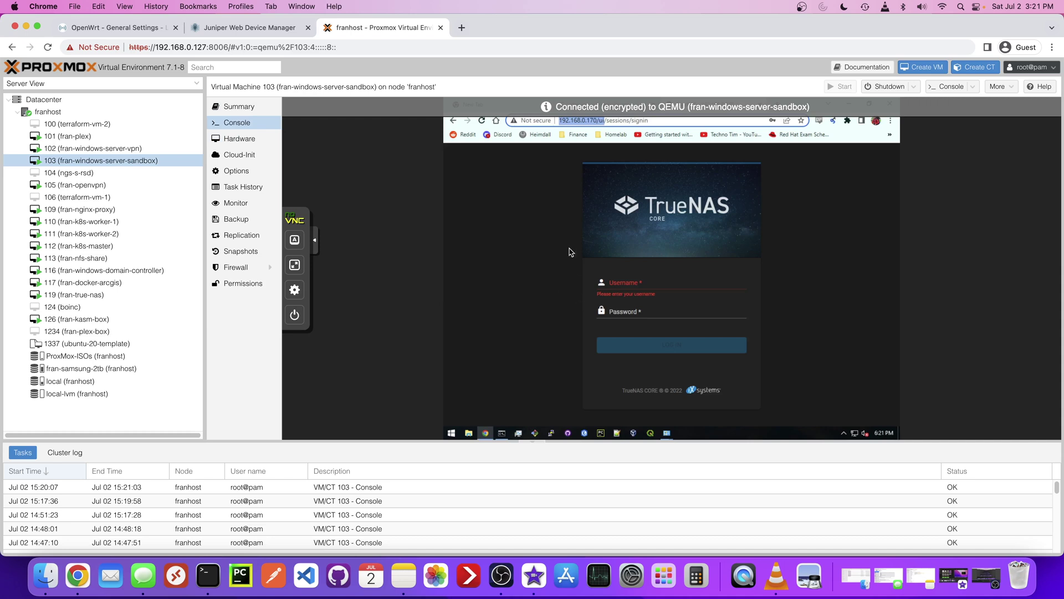
Disable and re-enable the VM's Ethernet adapter in Network Connections.
mouse_move(665, 435)
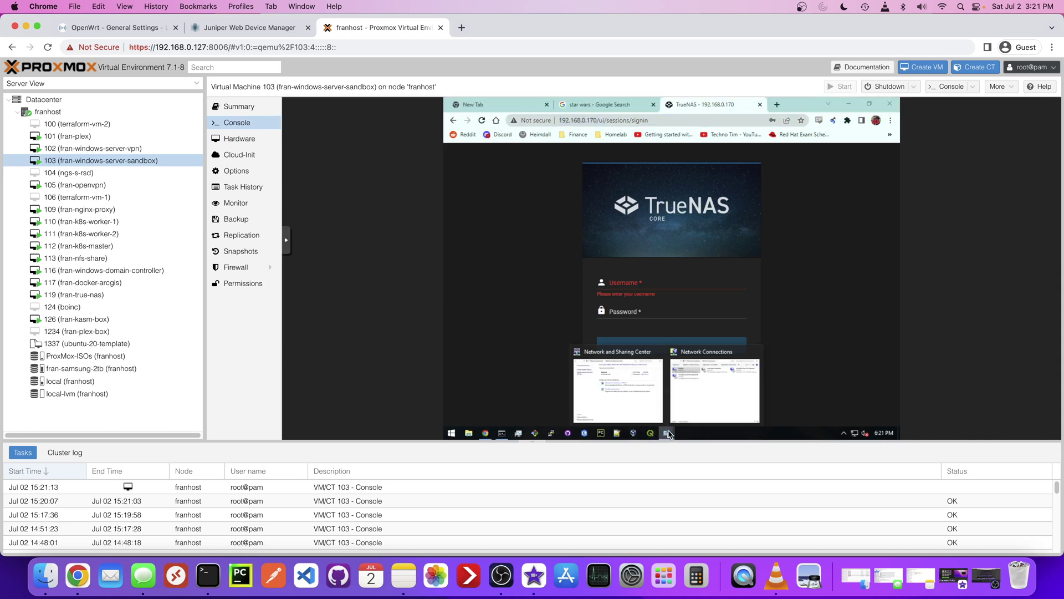
click(715, 389)
right_click(585, 188)
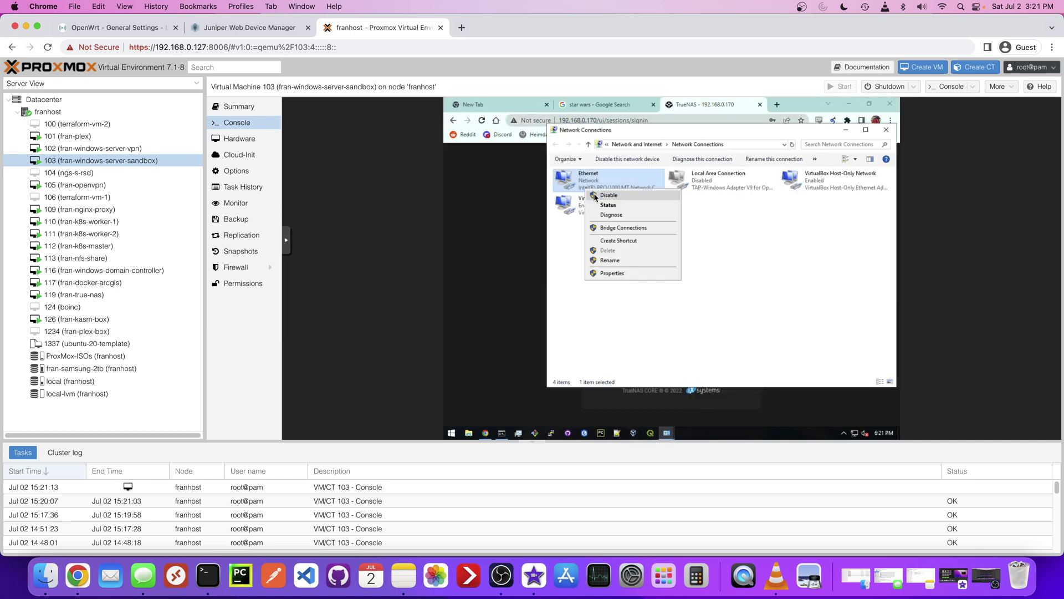
click(595, 198)
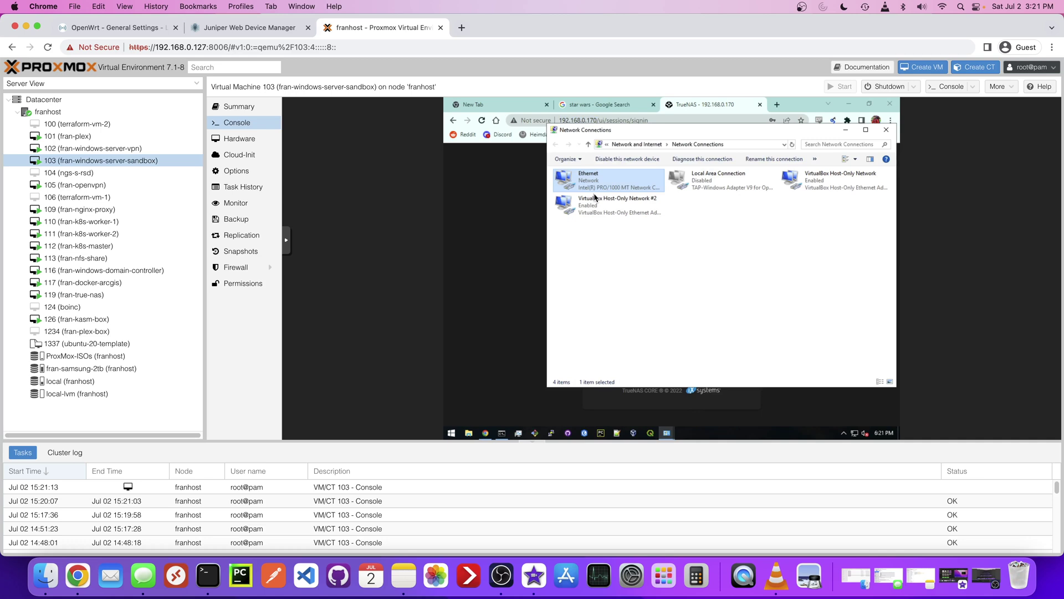
right_click(606, 188)
click(617, 191)
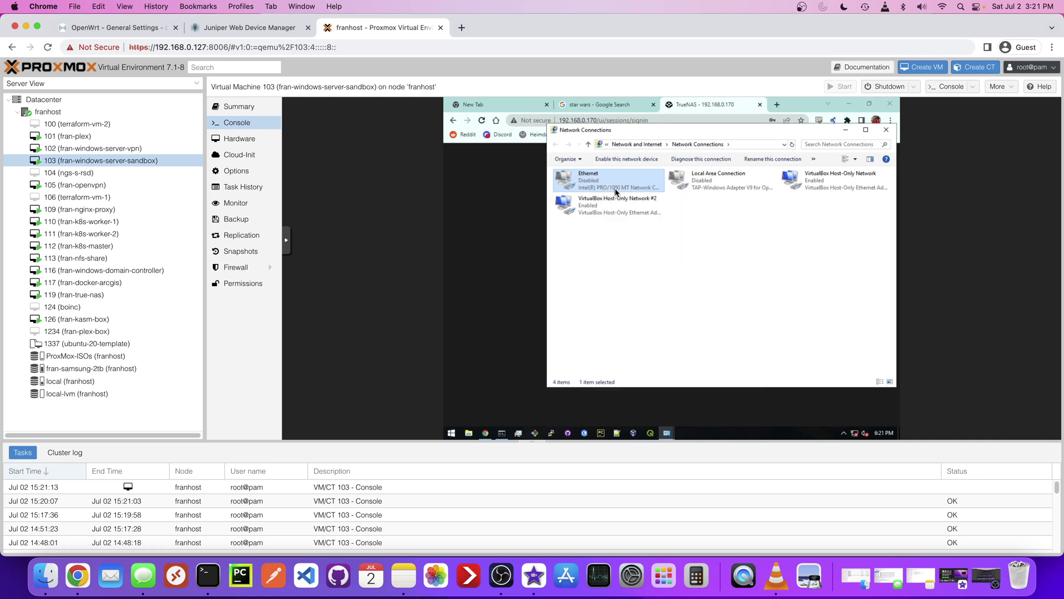
double_click(617, 191)
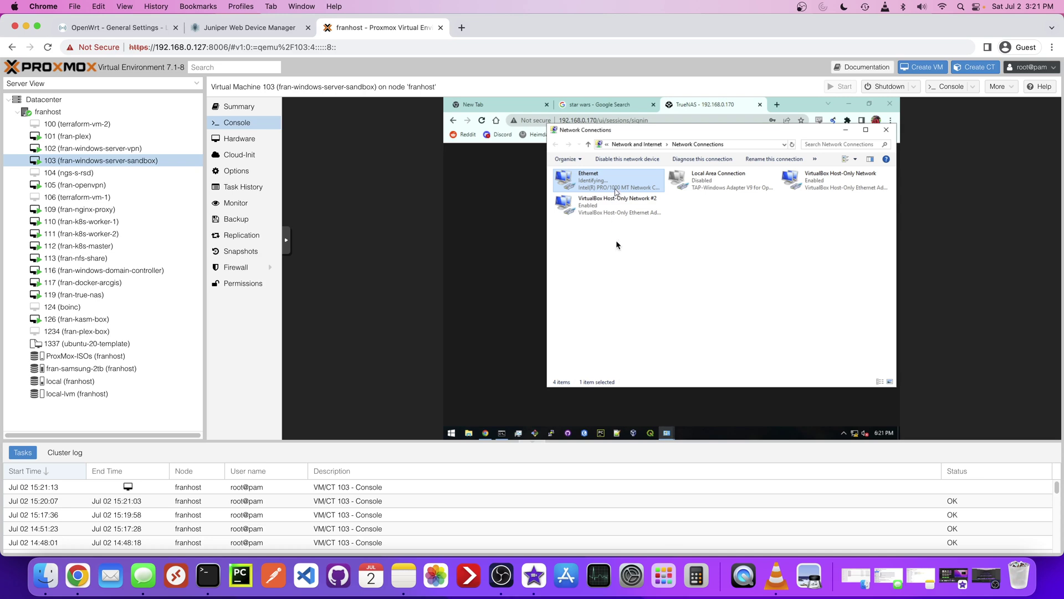
Clear the command prompt and run ipconfig to confirm the 192.168.5.169 address.
click(507, 430)
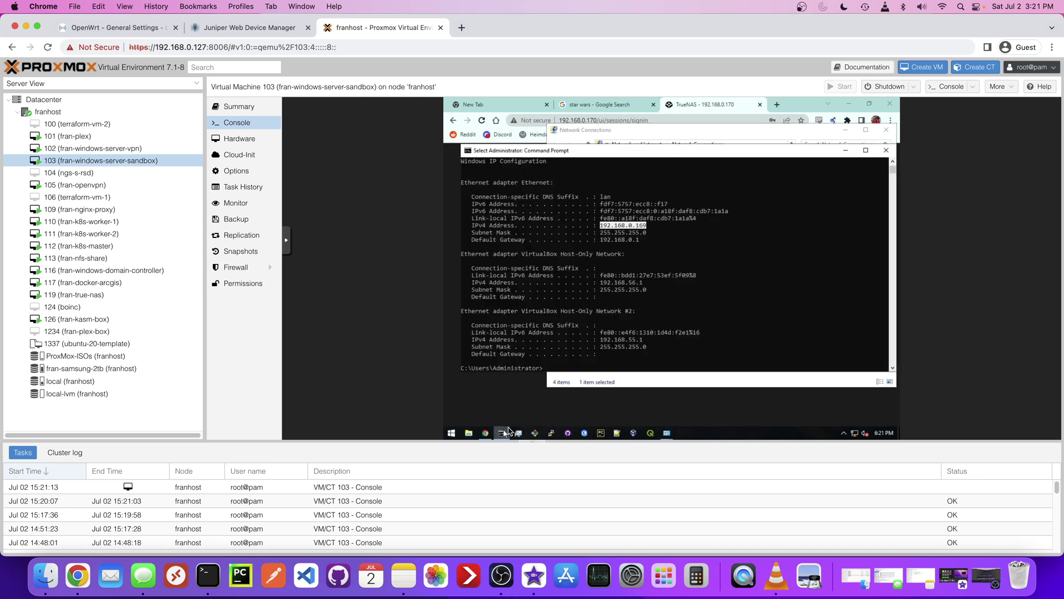
click(645, 326)
text(cls)
key(Return)
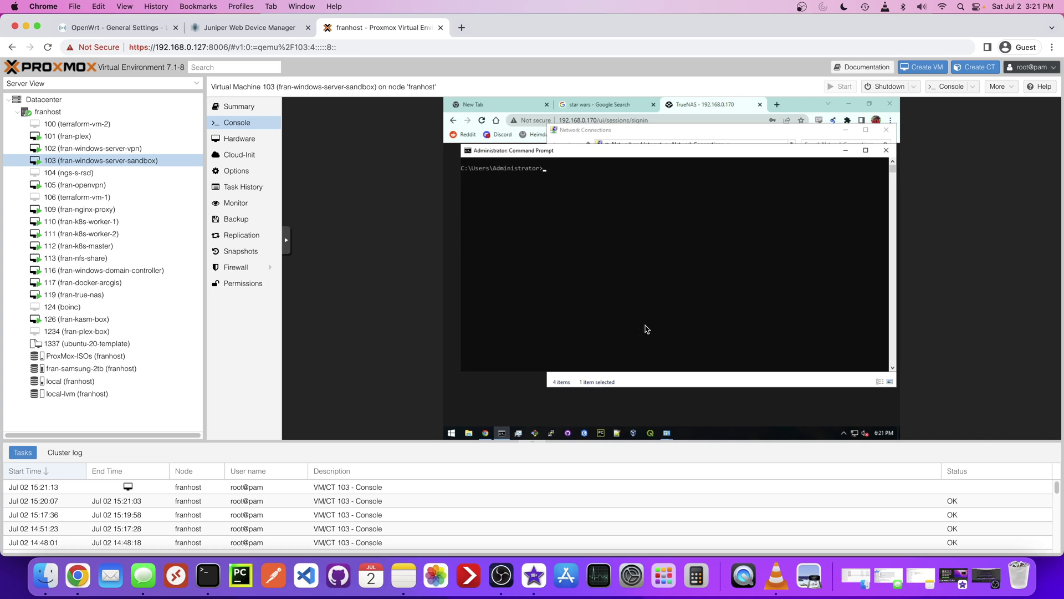
text(ipconfig)
key(Return)
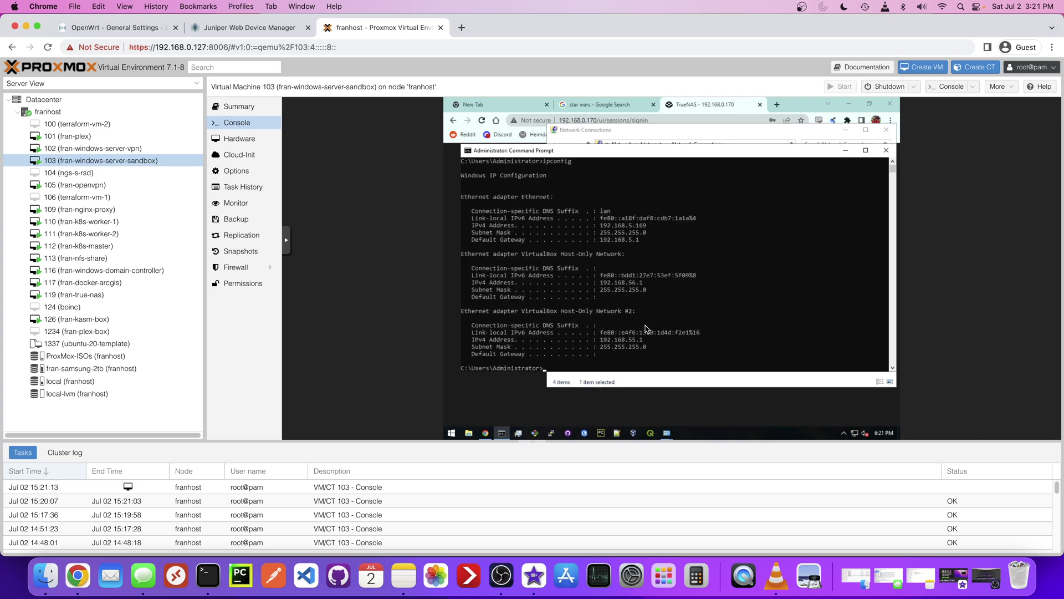
Reload the TrueNAS sign-in page in the VM's browser to test access.
click(677, 118)
click(483, 120)
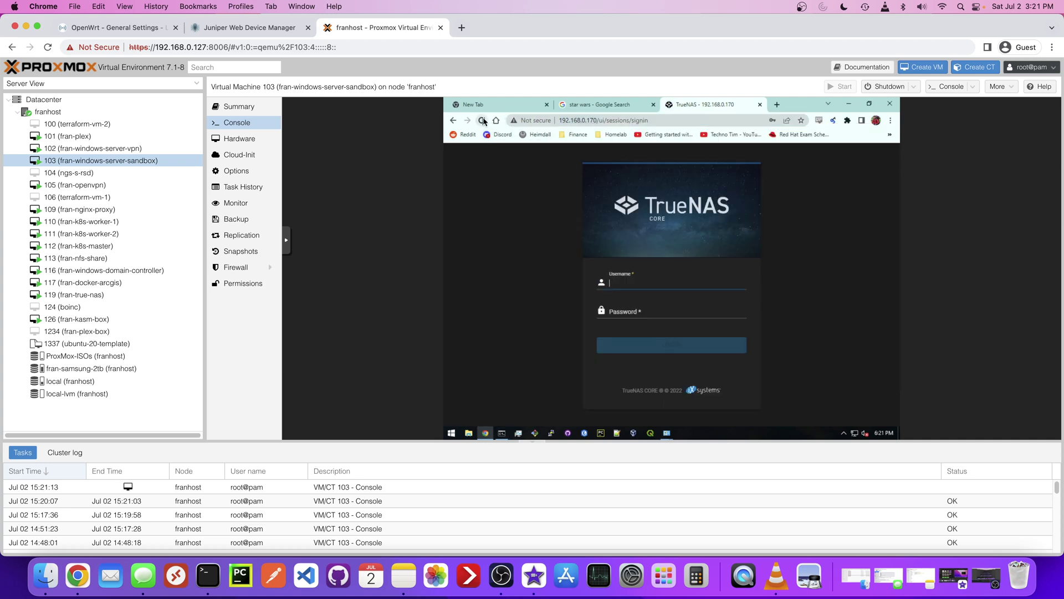
click(483, 120)
click(143, 28)
Remove lan from the VLAN5 zone's forward destinations, leaving wan, then Save & Apply.
scroll(377, 339, down, 1)
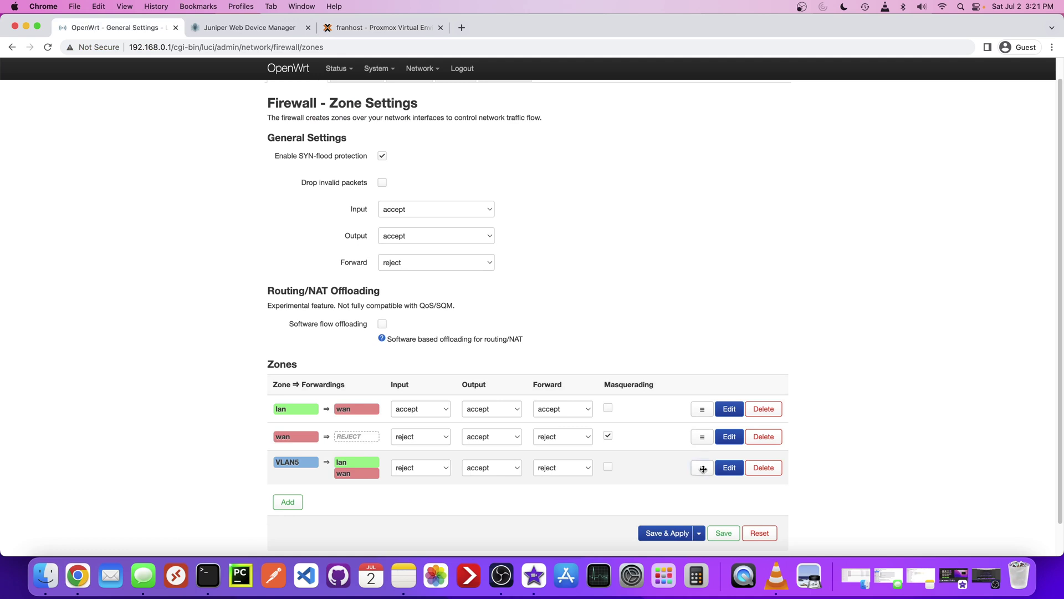
click(728, 469)
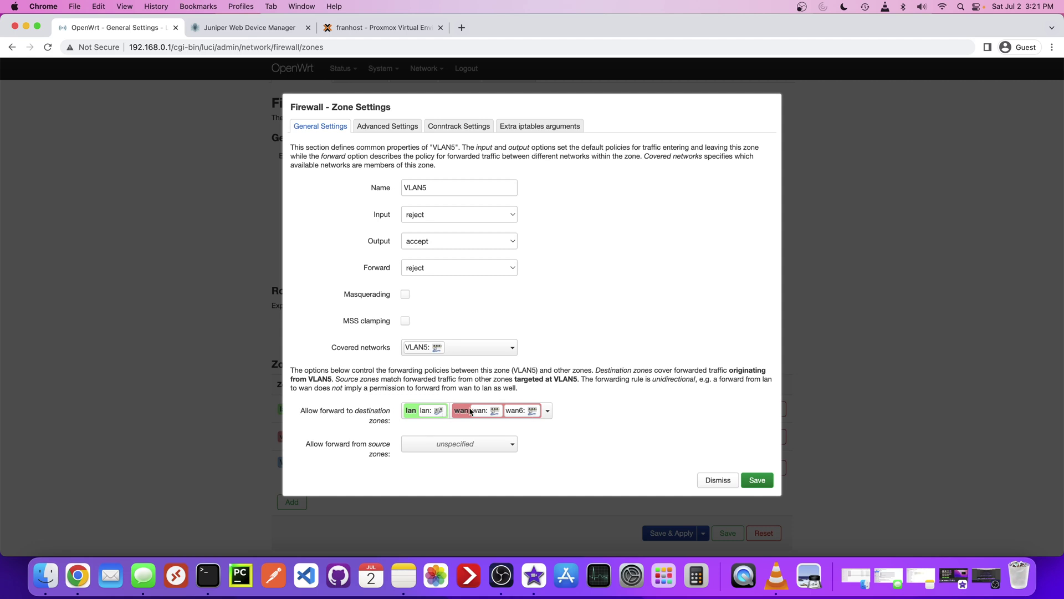
click(509, 413)
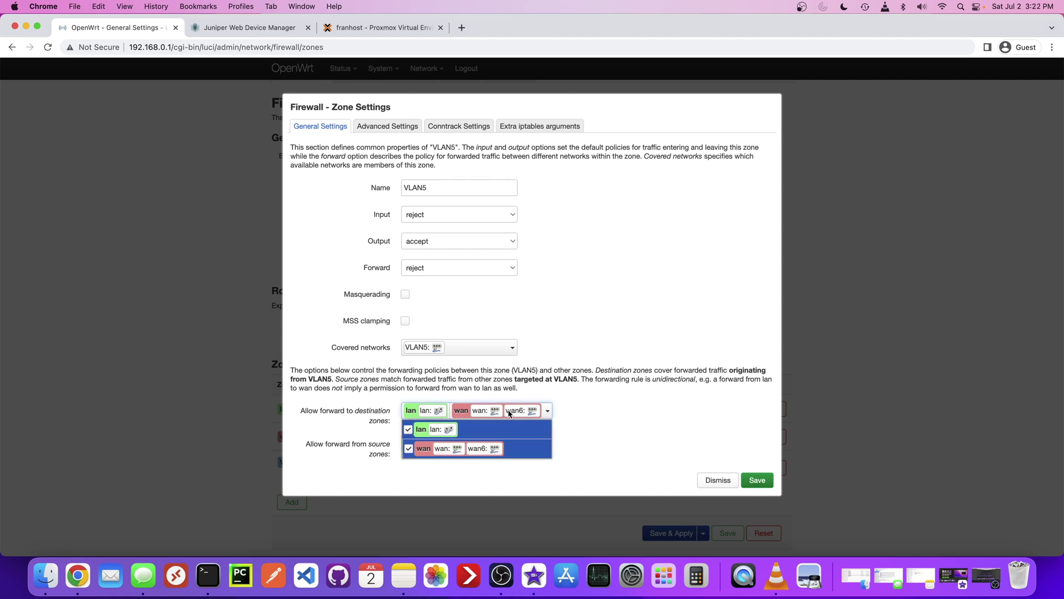
click(408, 431)
click(618, 423)
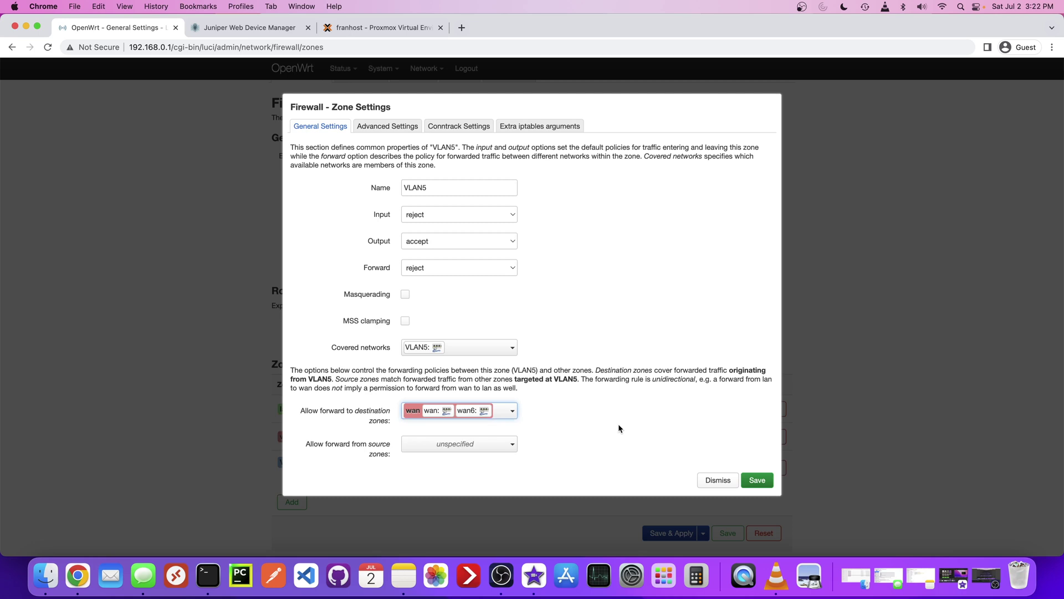
click(758, 480)
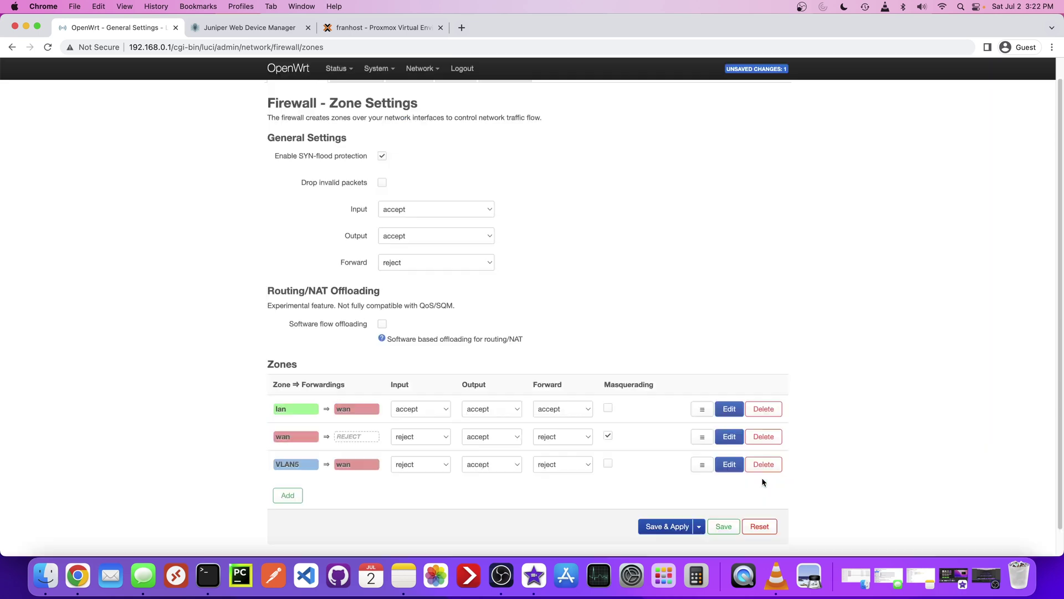
click(670, 525)
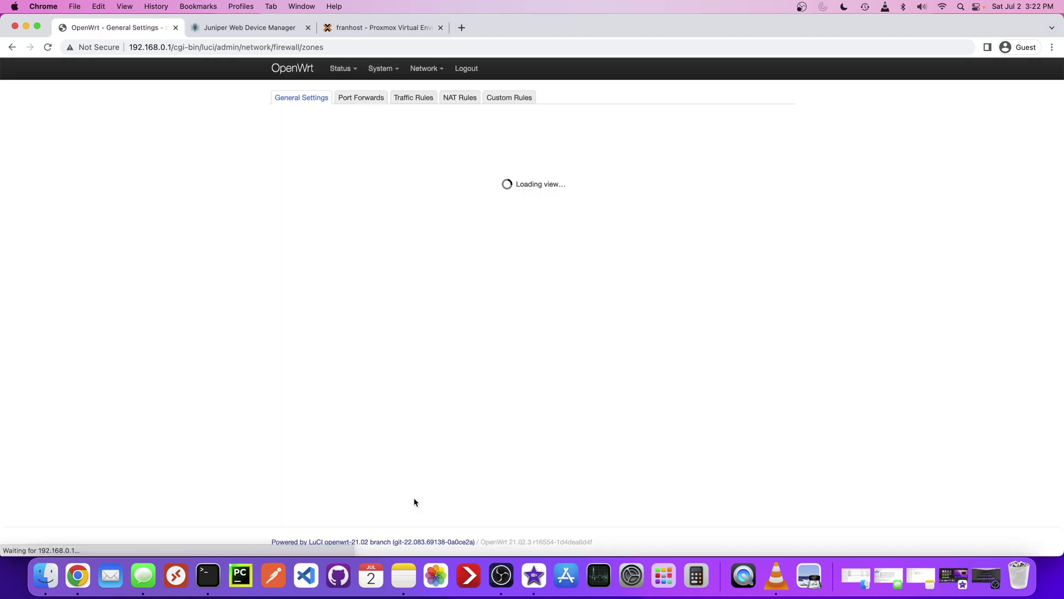
Reload the TrueNAS page in the VM console and cut its address.
mouse_move(374, 73)
click(383, 27)
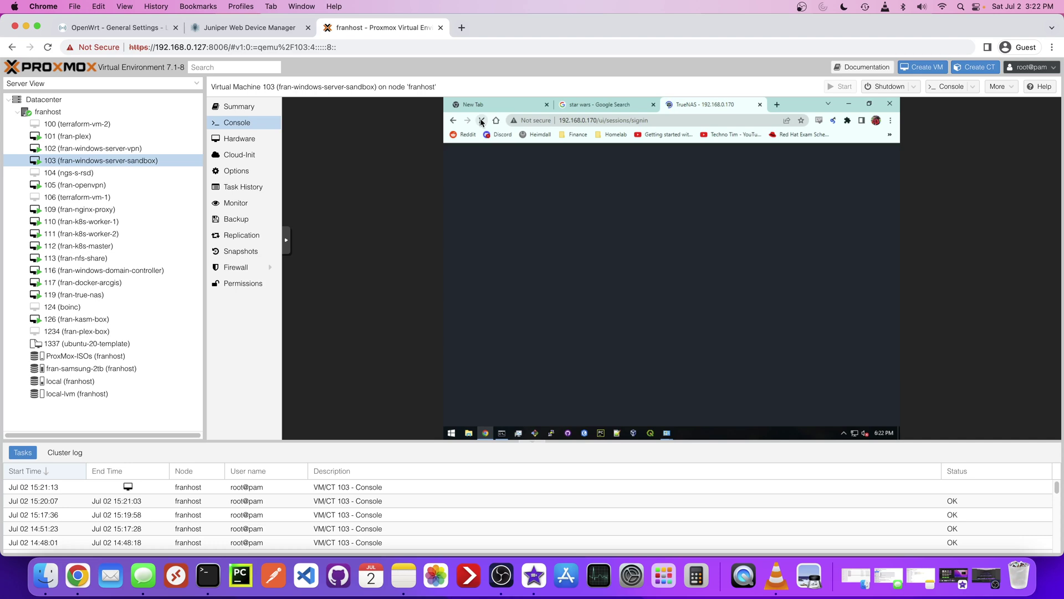
click(481, 120)
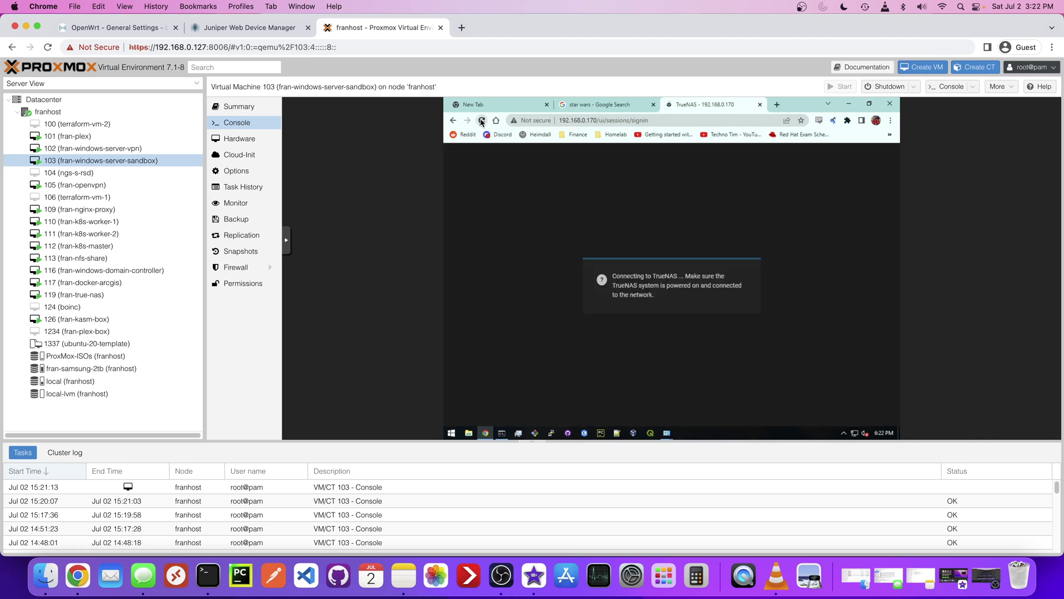
click(578, 121)
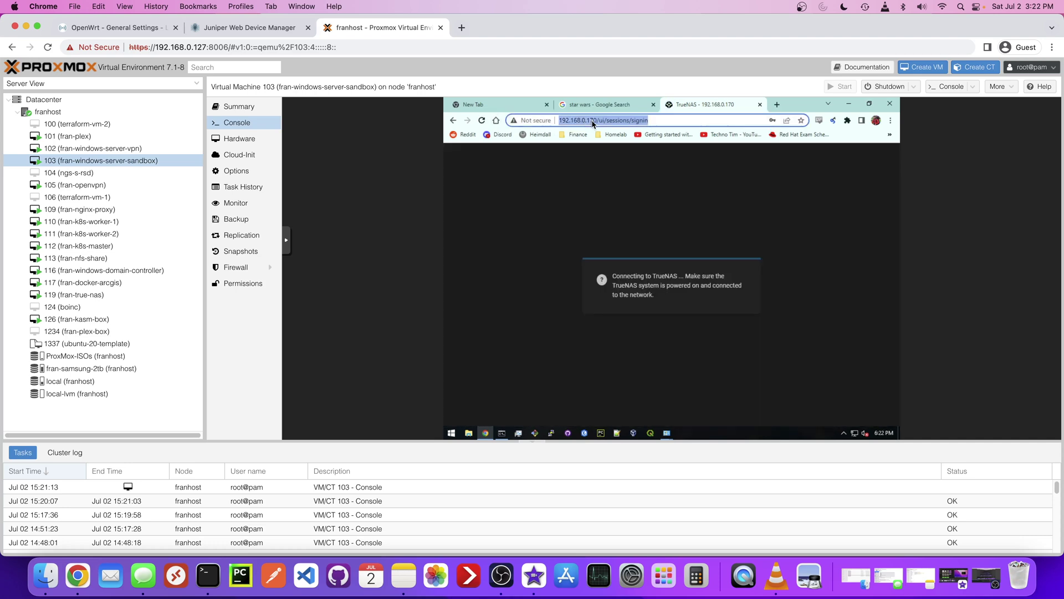
right_click(592, 120)
click(614, 174)
Paste the TrueNAS address into a new tab and load it without the sign-in path.
click(776, 104)
right_click(689, 120)
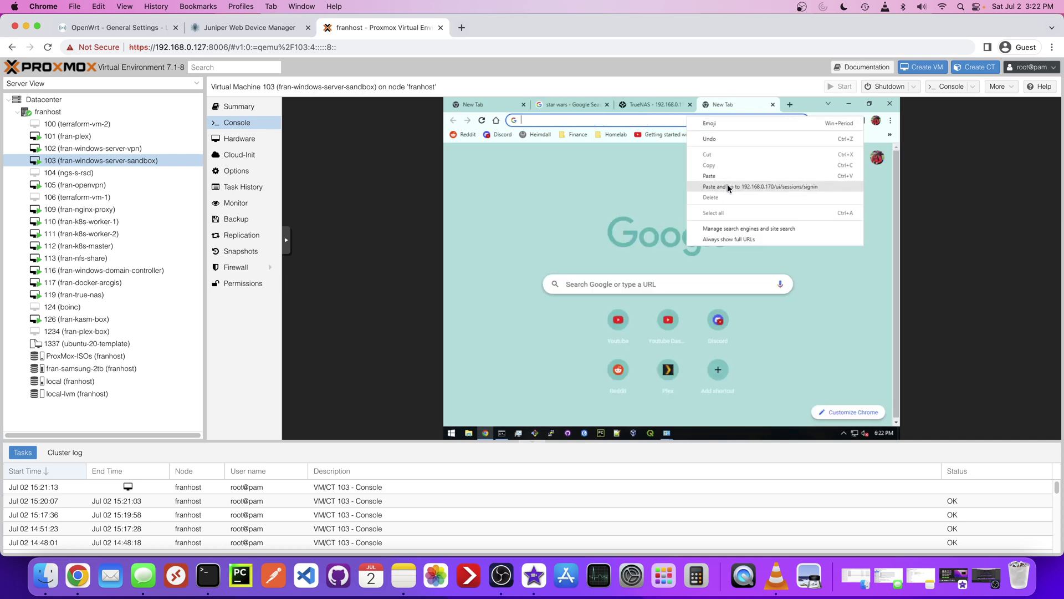
click(720, 185)
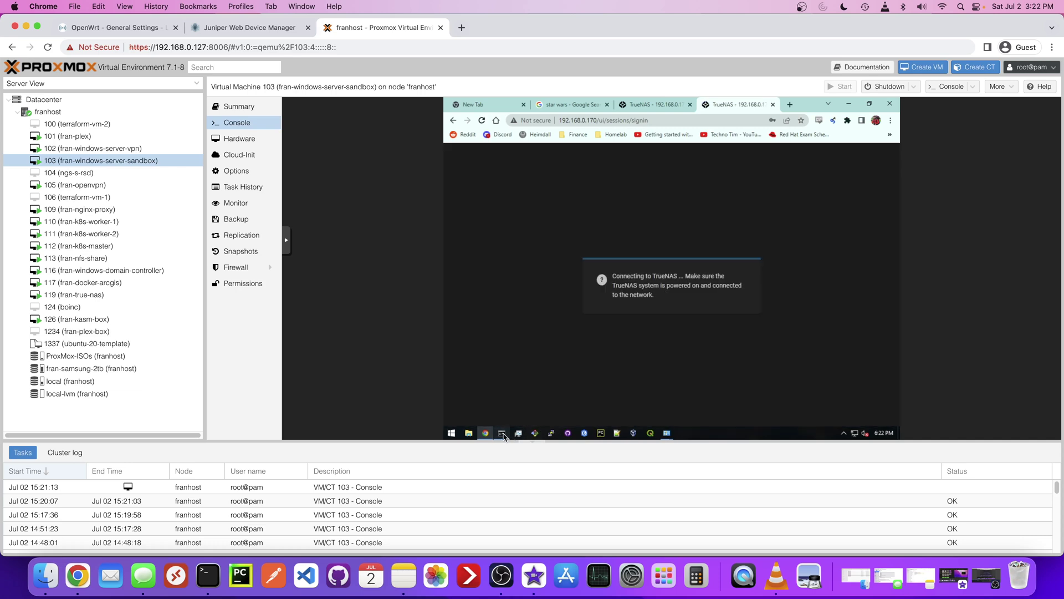
mouse_move(503, 436)
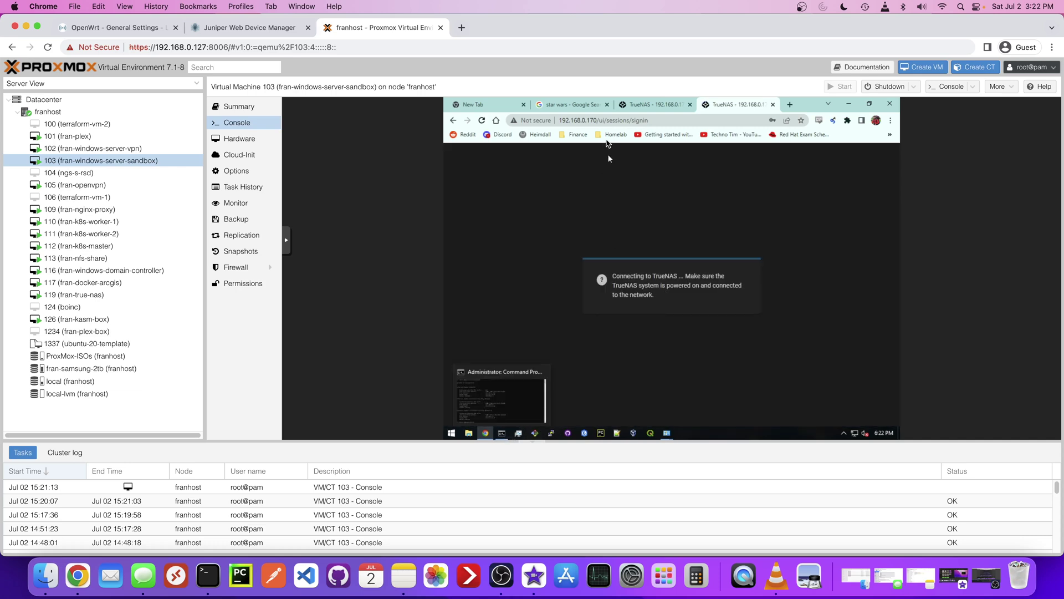
drag(599, 120, 700, 126)
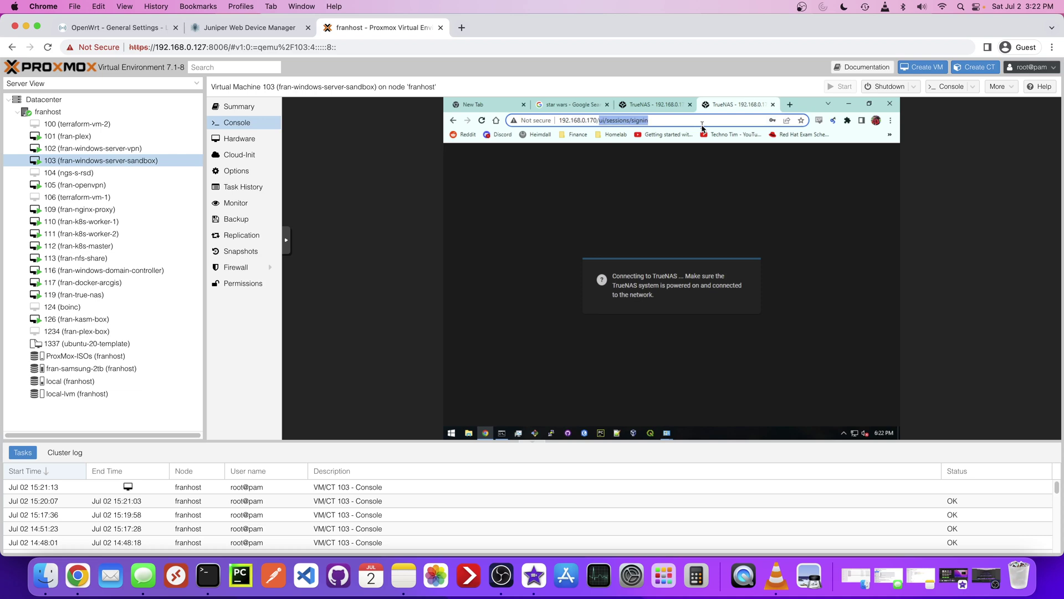
key(BackSpace)
key(Return)
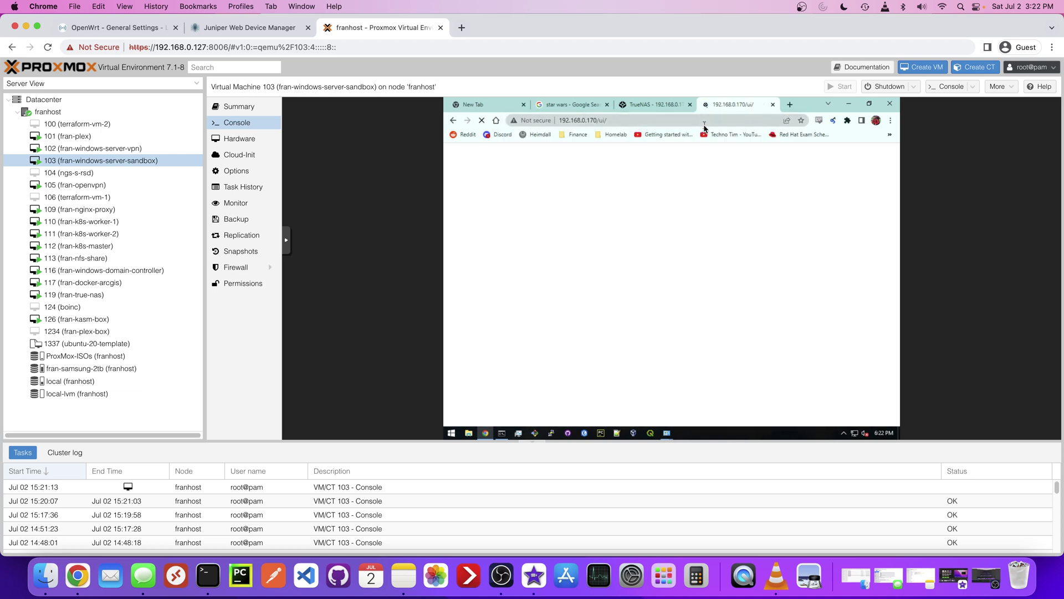
Copy the TrueNAS address and paste it into a new Guest browsing window.
right_click(604, 122)
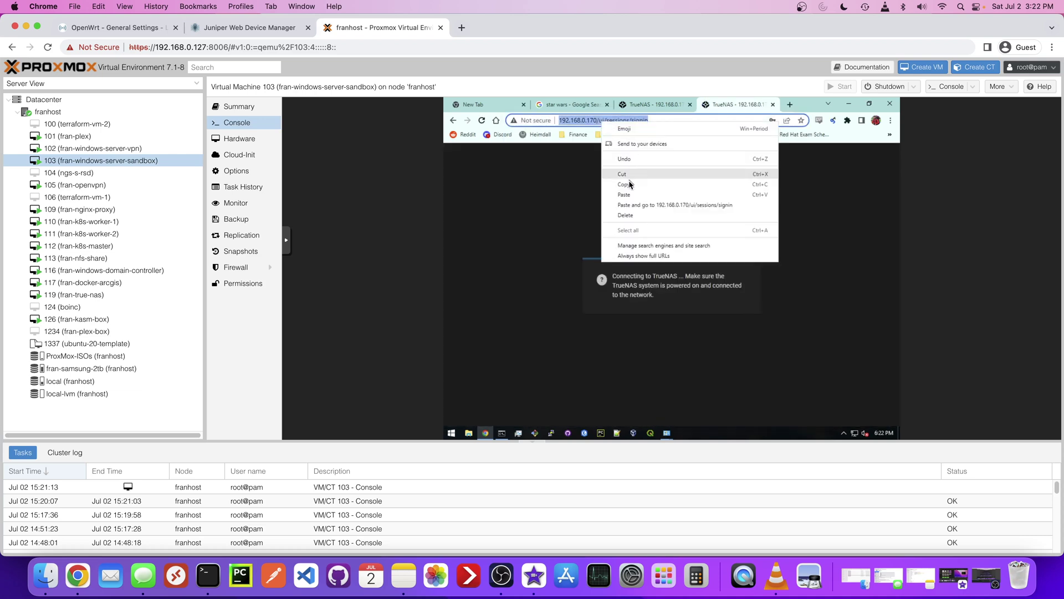
click(641, 183)
click(875, 122)
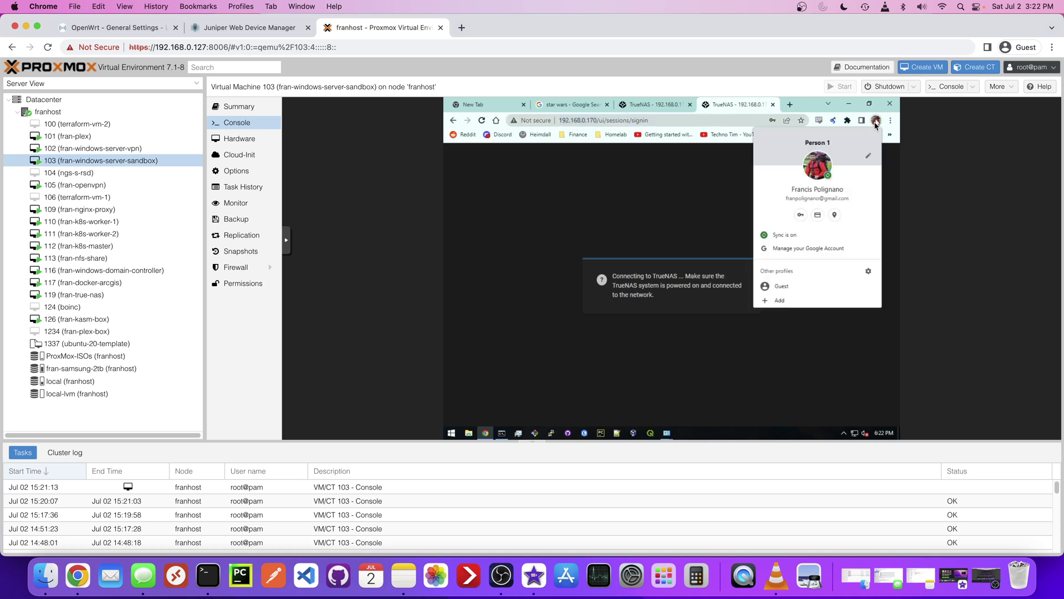
click(780, 289)
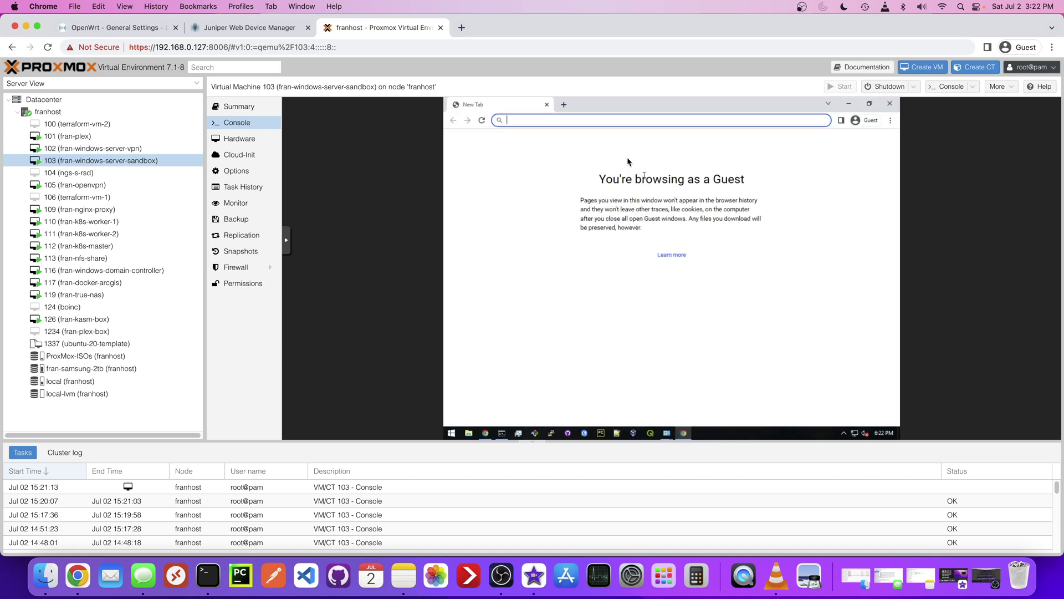
right_click(555, 119)
click(599, 190)
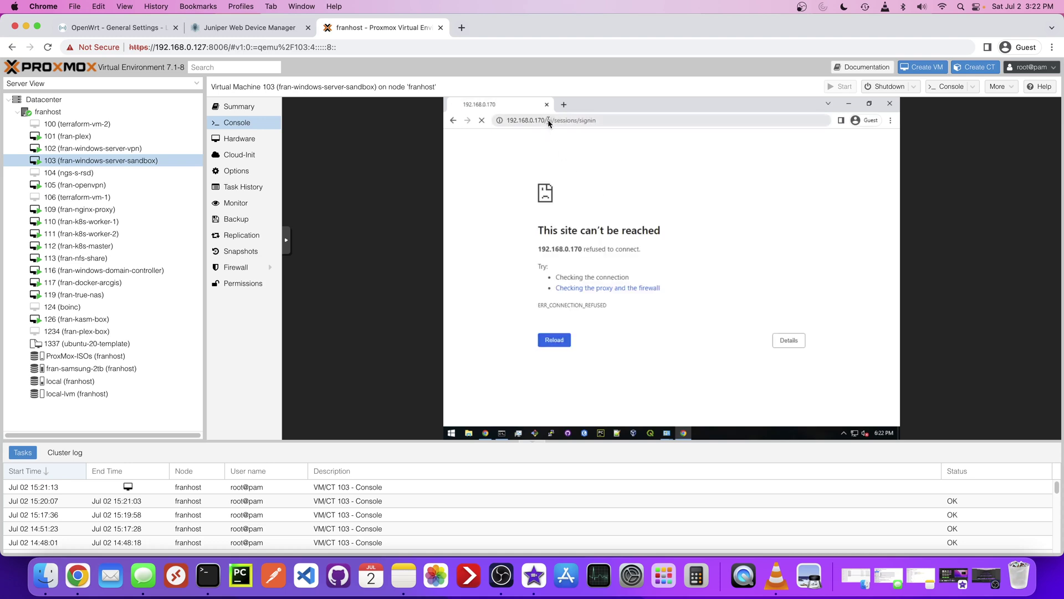
Load bare 192.168.0.170 in the Guest window and retry it, seeing it refused.
drag(548, 119, 637, 124)
key(BackSpace)
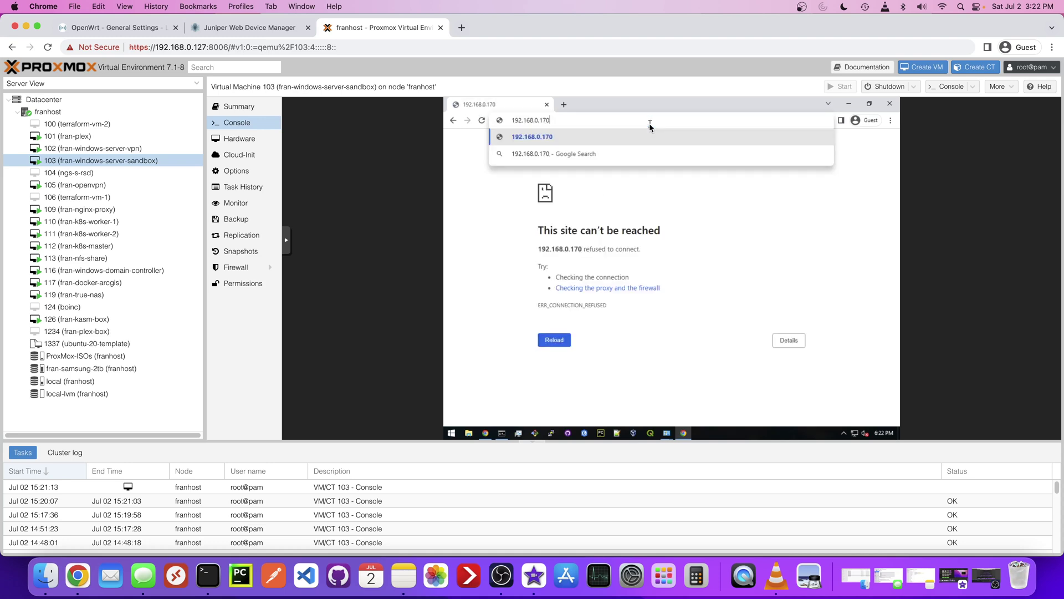
key(Return)
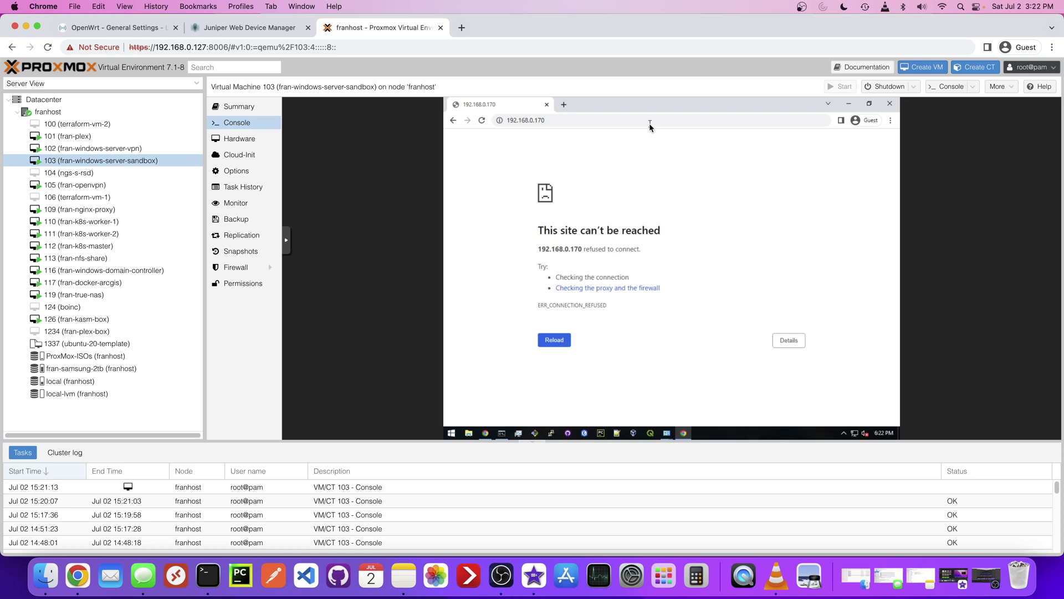
key(F5)
click(251, 29)
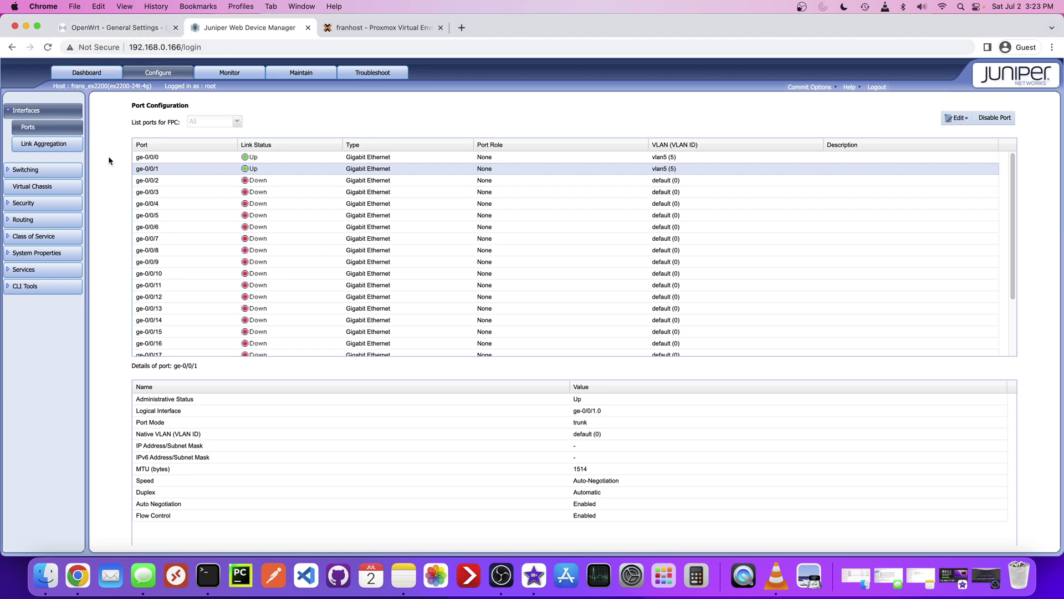
Inspect the trunk details of vlan5 ports ge-0/0/0 and ge-0/0/1.
click(303, 159)
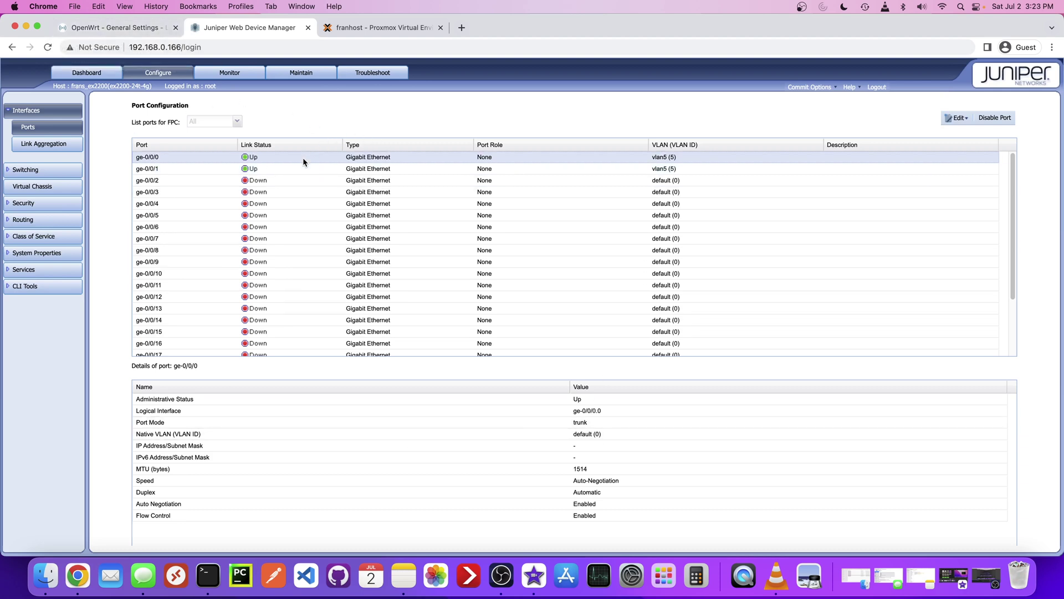
click(283, 170)
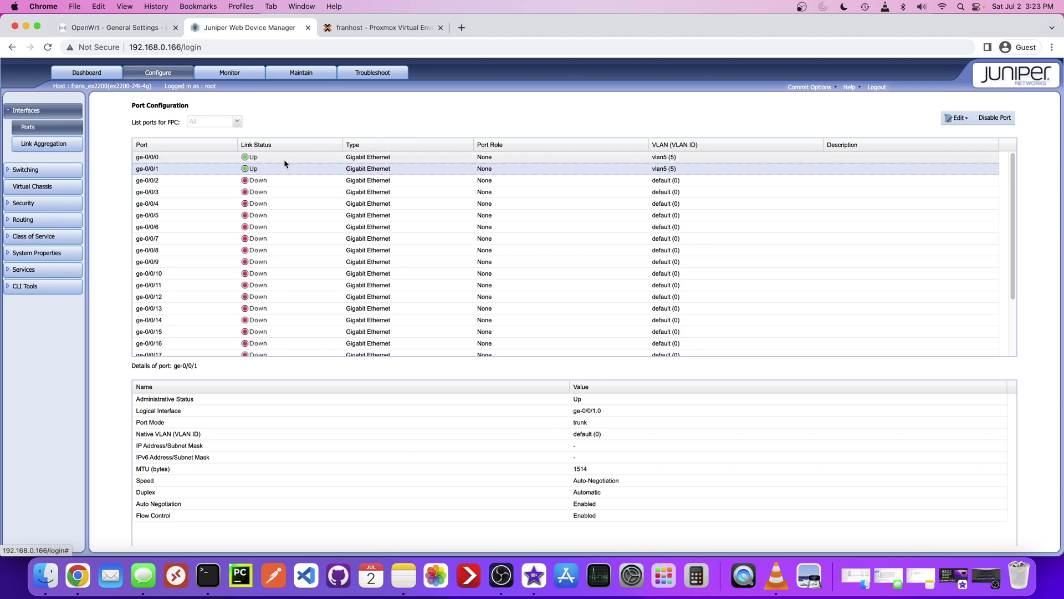
click(284, 157)
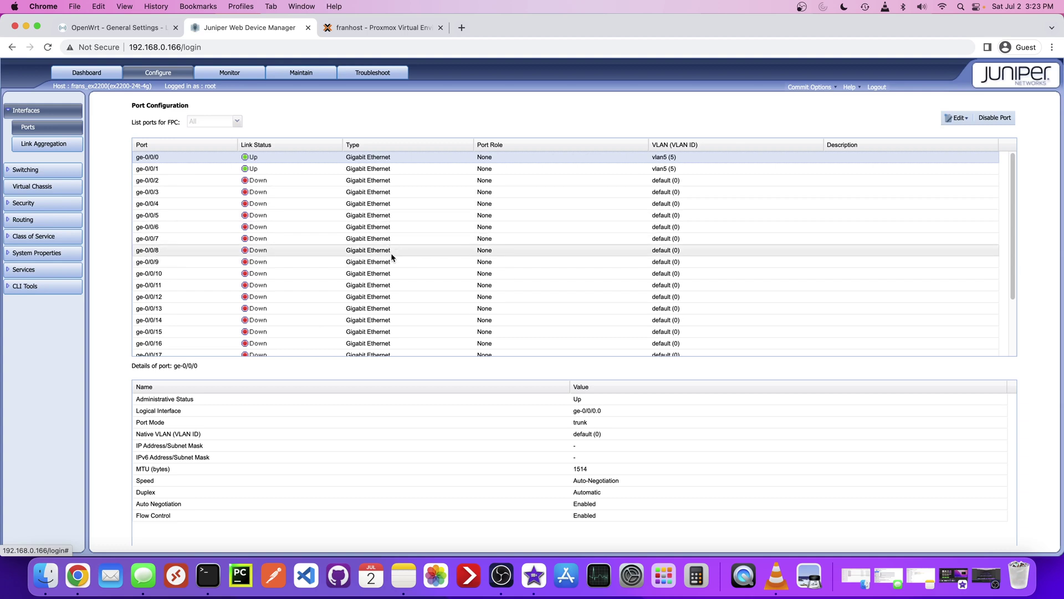
click(118, 28)
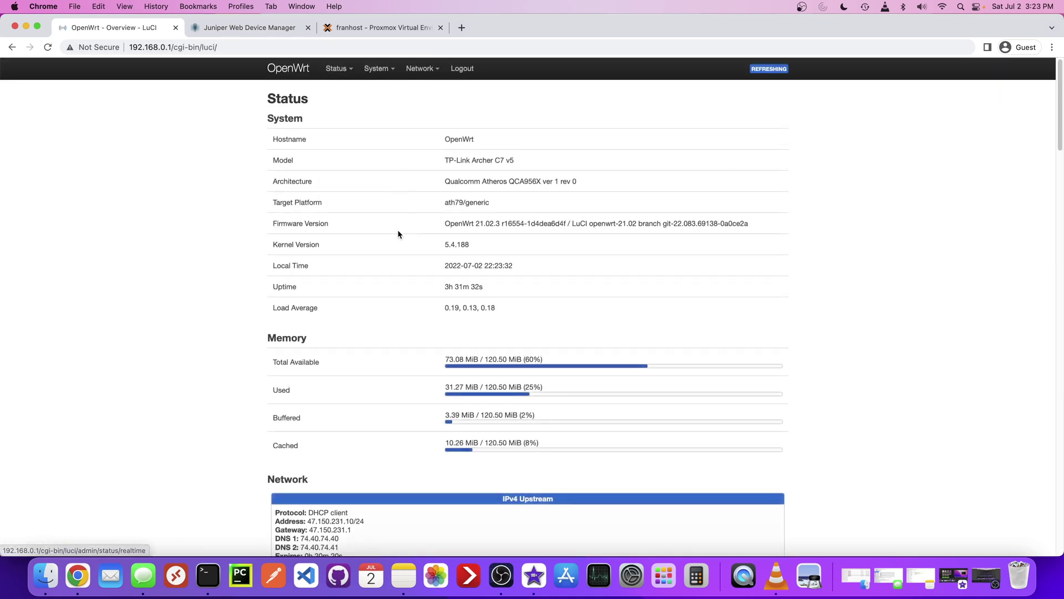
Scroll through the Status overview's system, memory and network sections.
scroll(229, 261, down, 1)
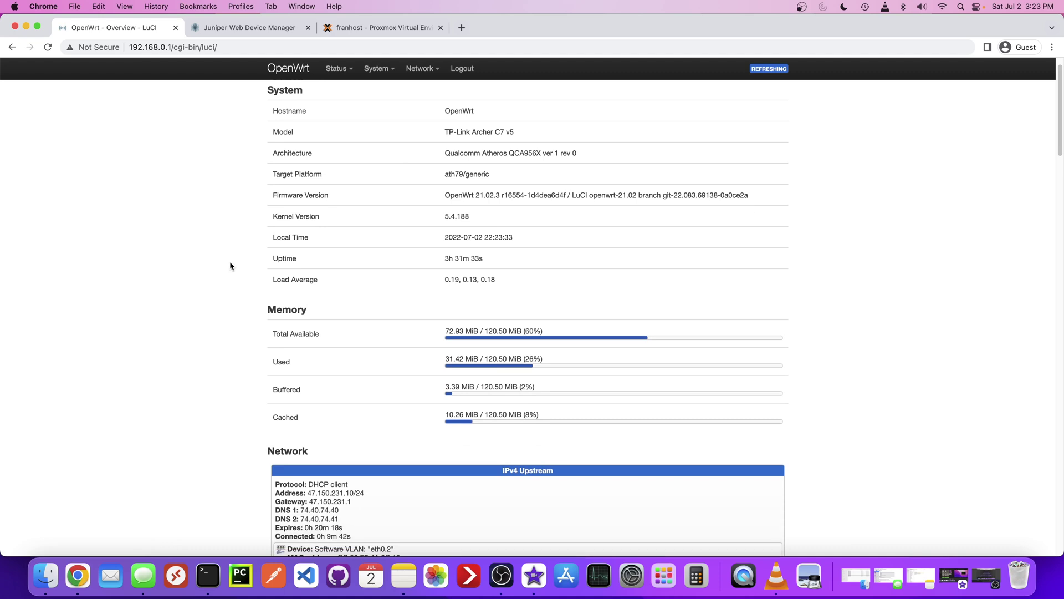
scroll(230, 261, down, 4)
scroll(242, 282, up, 5)
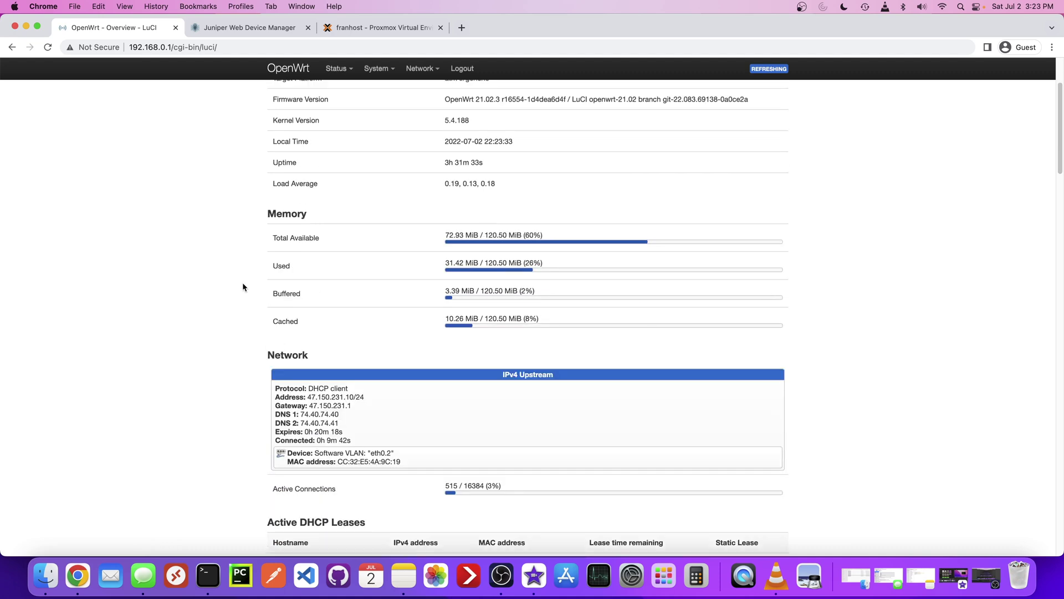